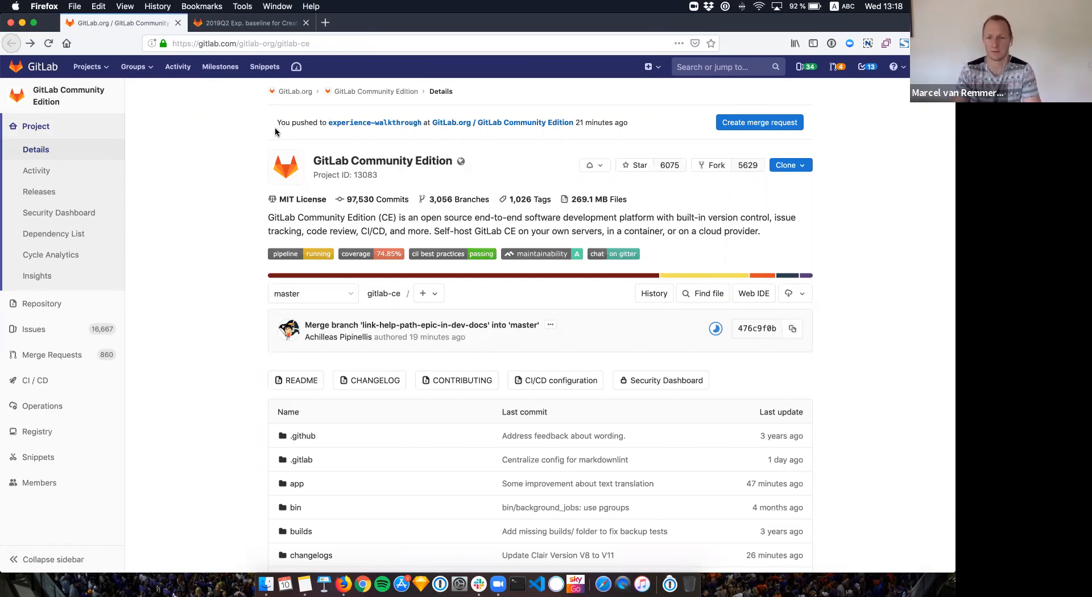
# Step: Start a merge request from the pushed experience-walkthrough branch into master from the project banner
pyautogui.click(734, 125)
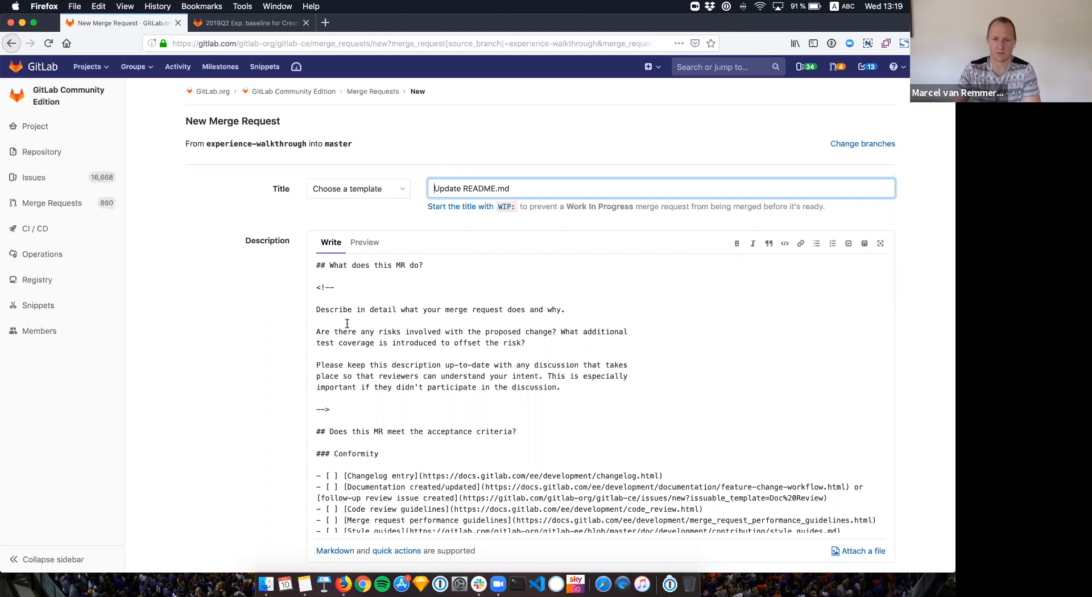
# Step: Look over the template description, then switch it to the rendered preview
pyautogui.scroll(-10, 347, 323)
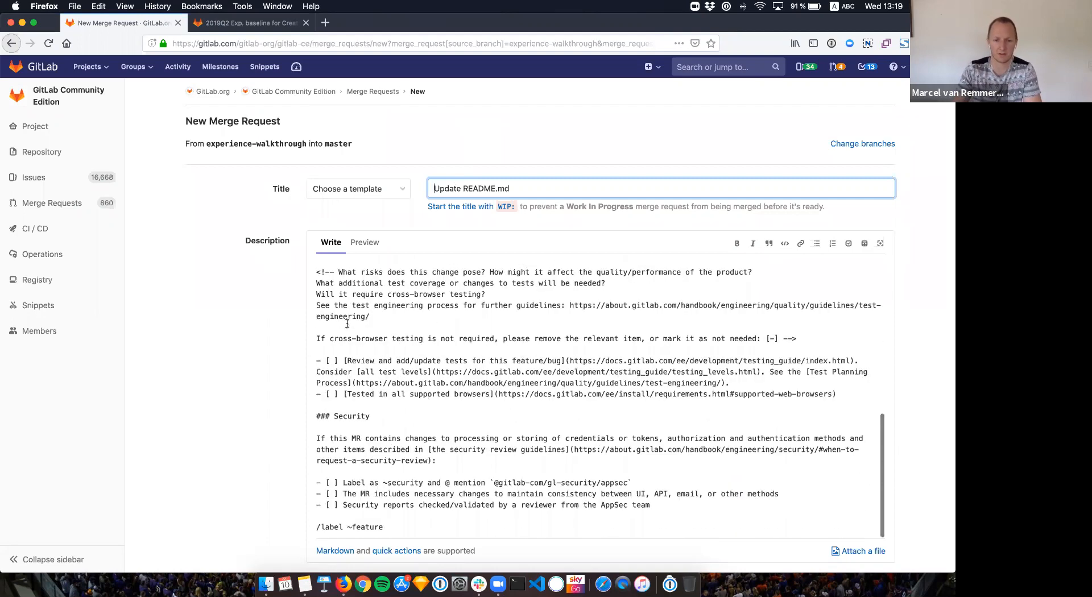
pyautogui.scroll(10, 347, 323)
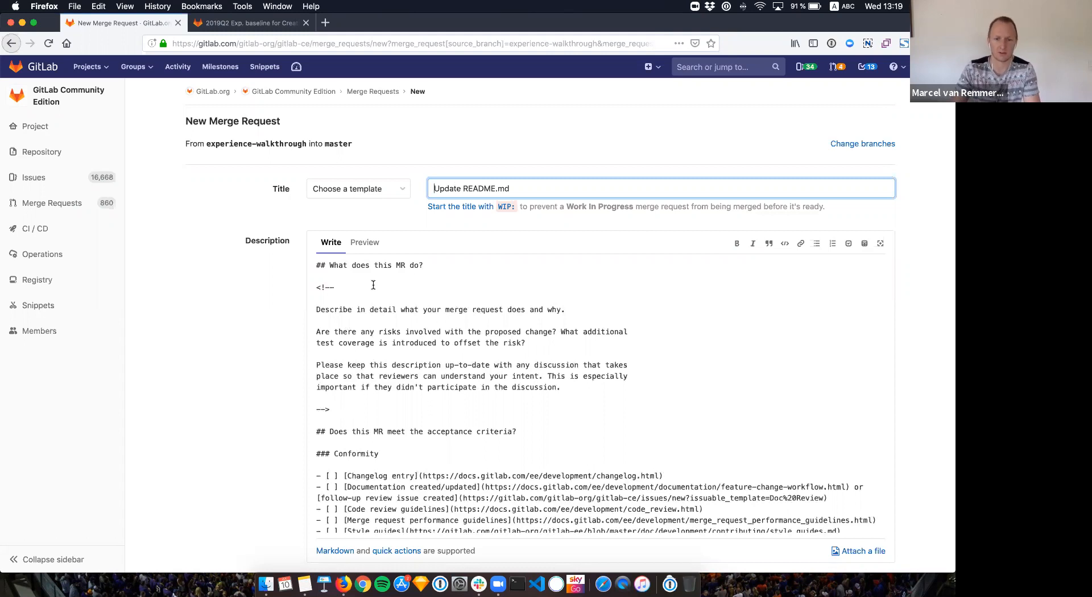
pyautogui.scroll(-2, 370, 282)
pyautogui.scroll(2, 358, 268)
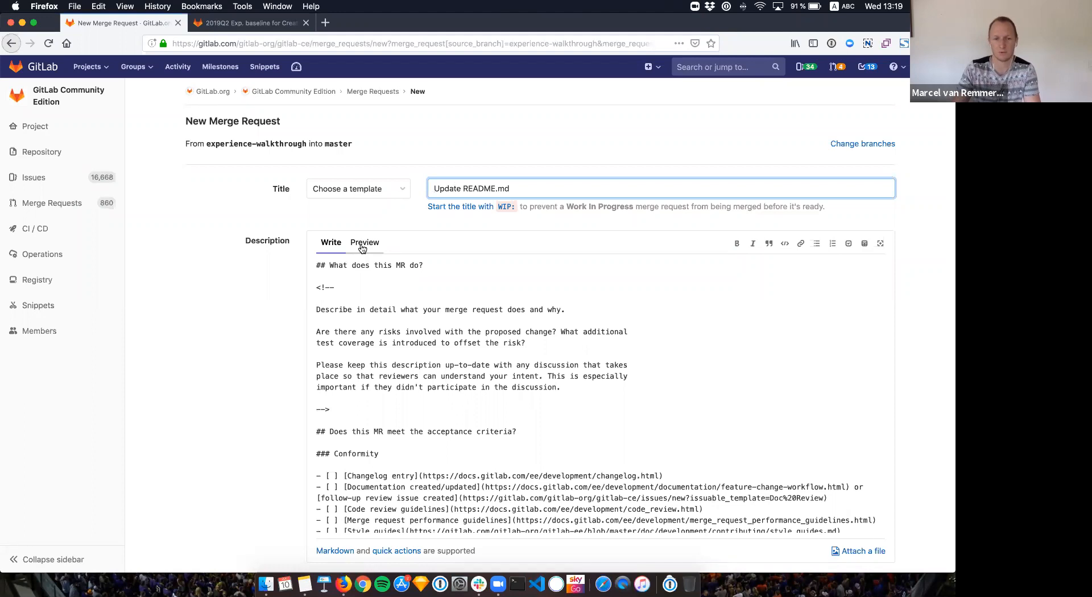
pyautogui.click(362, 244)
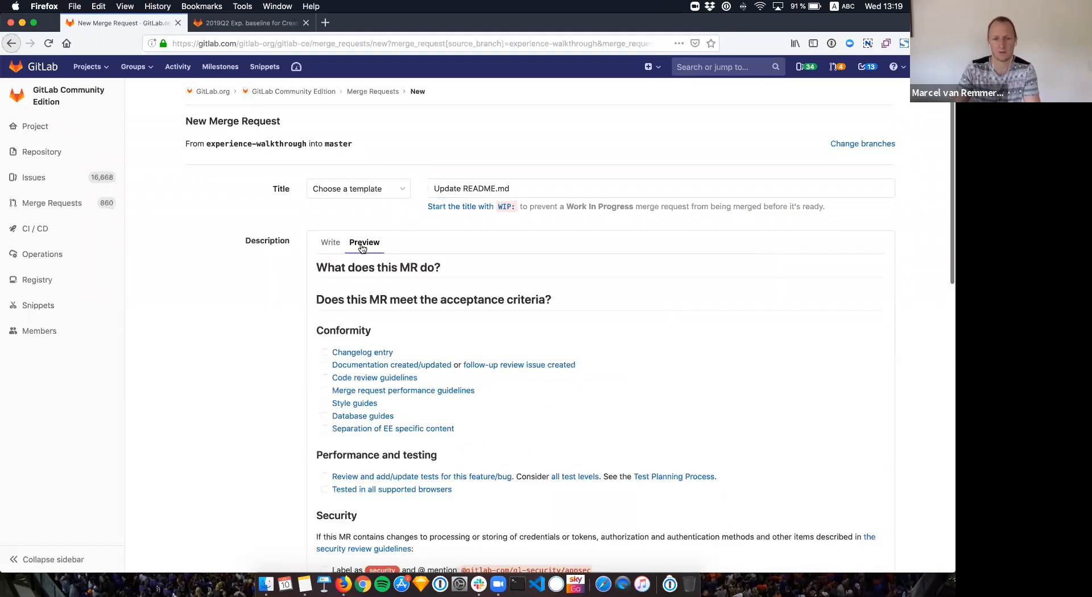
# Step: Try ticking the Changelog entry checkbox directly in the preview
pyautogui.scroll(-5, 376, 287)
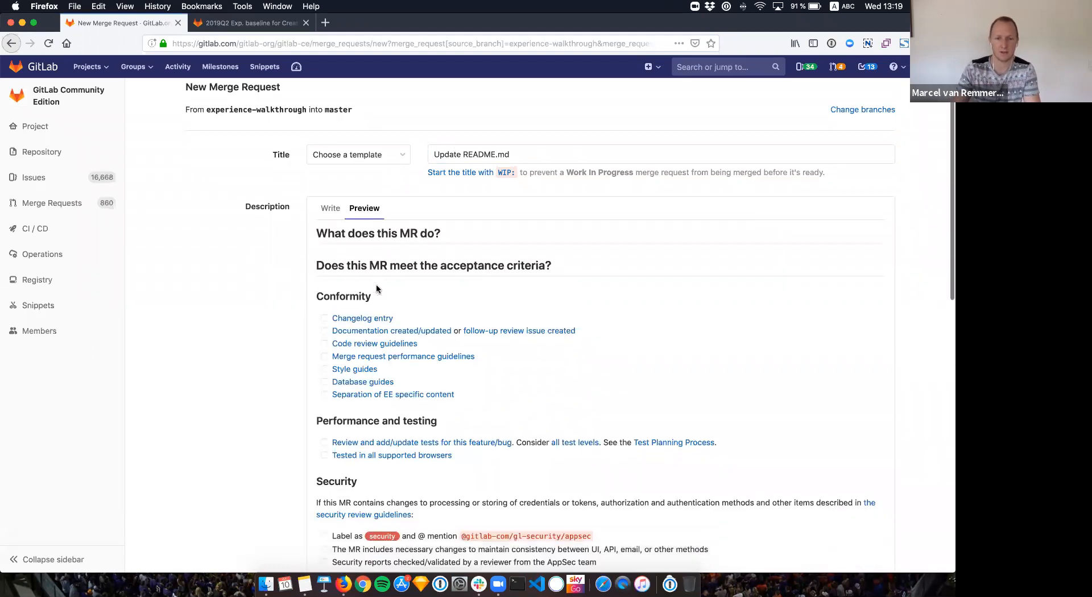
pyautogui.scroll(2, 377, 287)
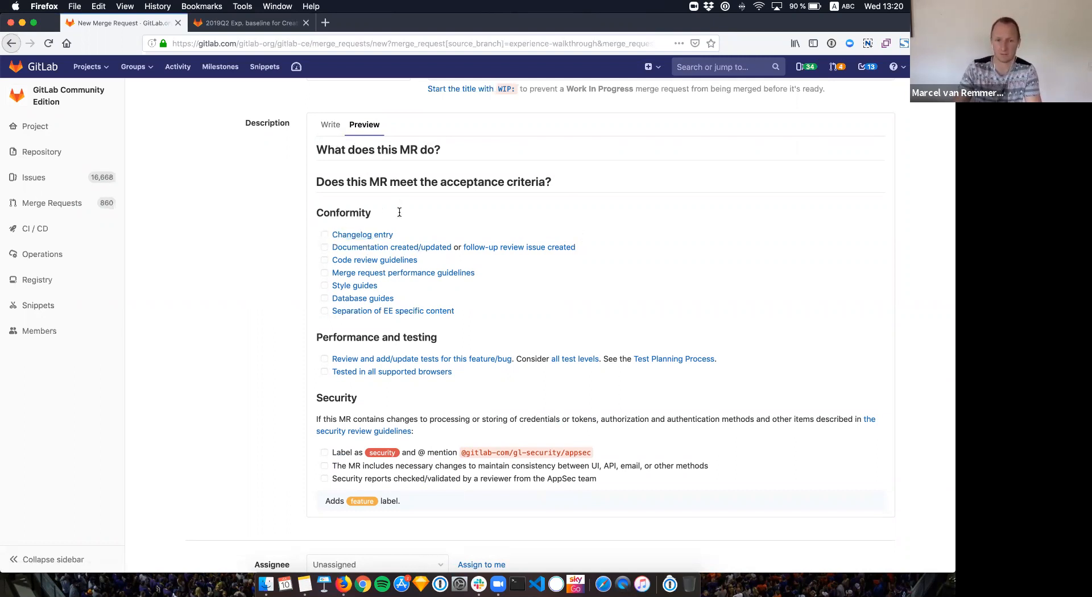
pyautogui.tripleClick(324, 234)
pyautogui.click(324, 235)
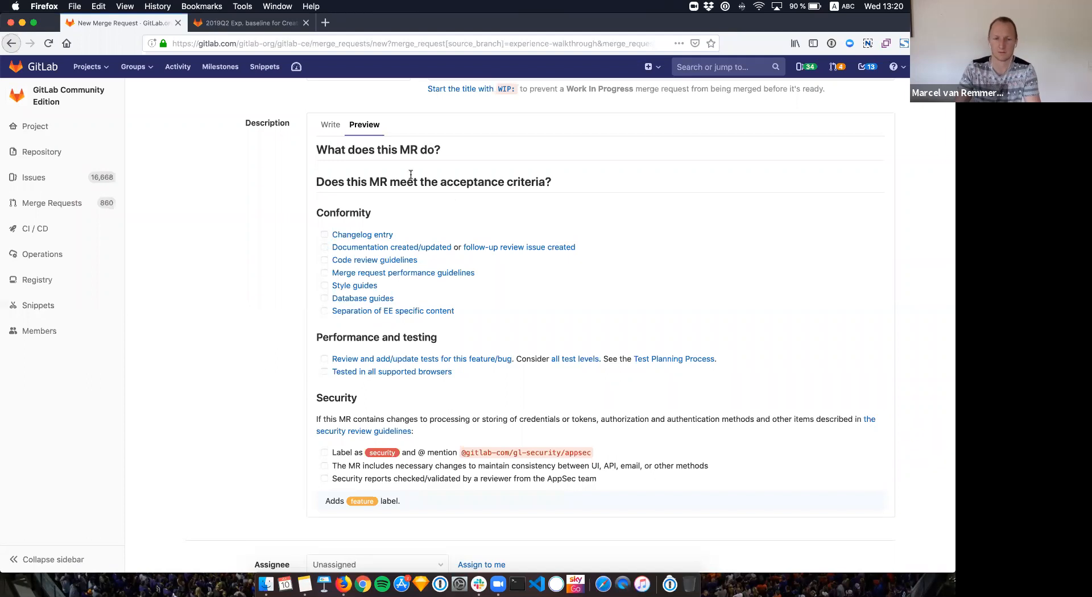
# Step: Toggle the description between markdown source and preview, ending on the source
pyautogui.click(335, 134)
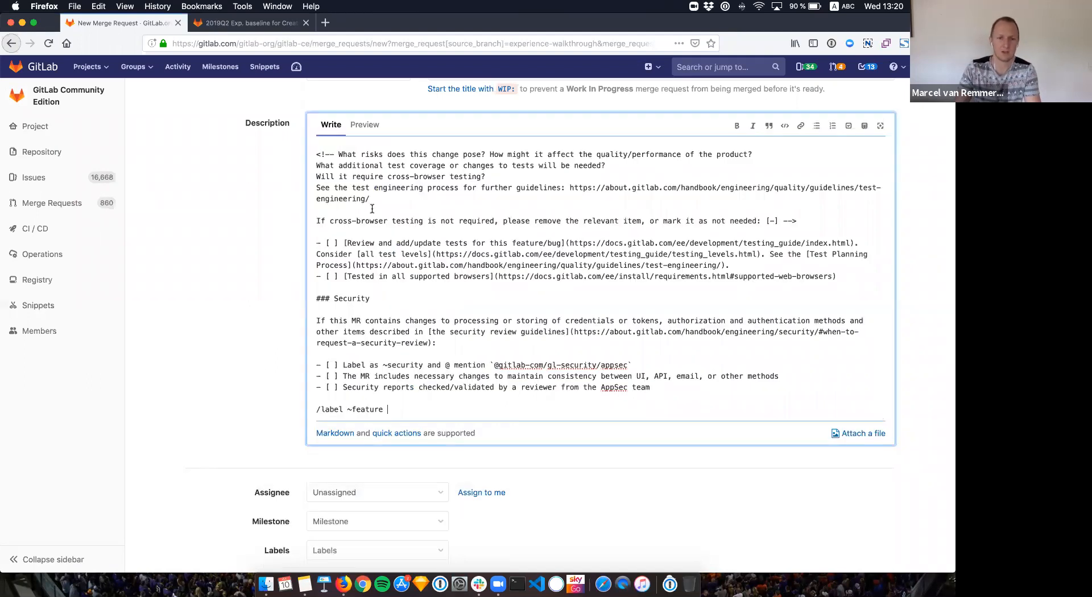
pyautogui.scroll(5, 371, 208)
pyautogui.scroll(-2, 371, 209)
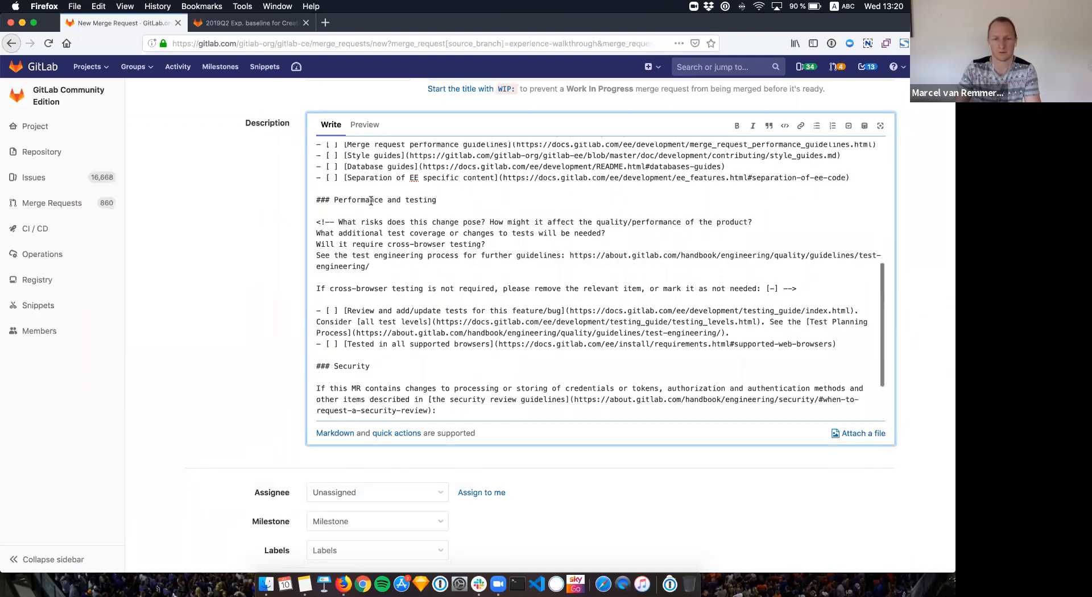
pyautogui.click(359, 130)
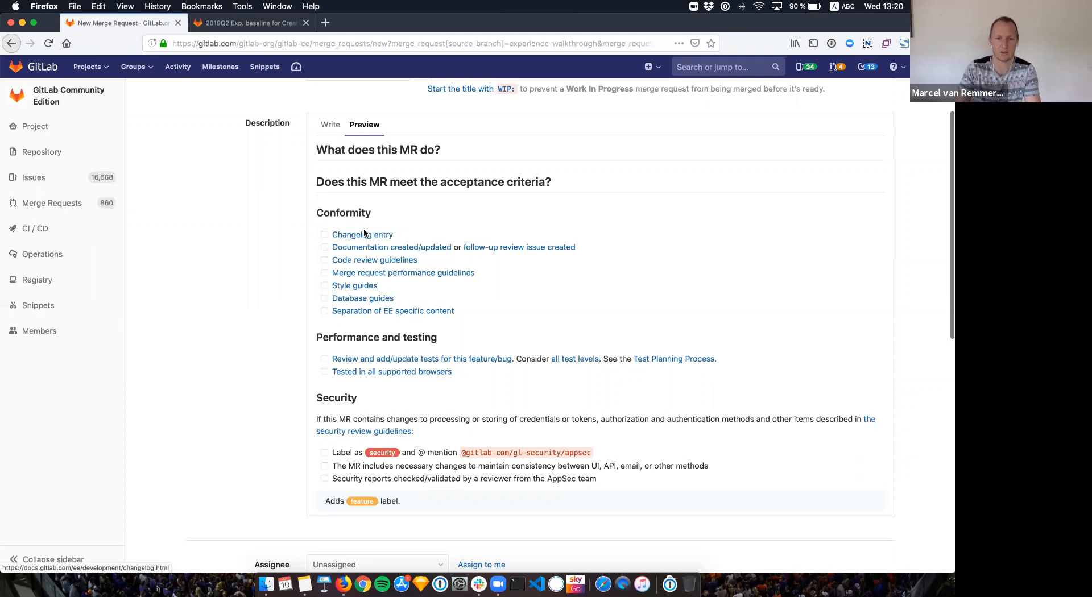
pyautogui.click(329, 130)
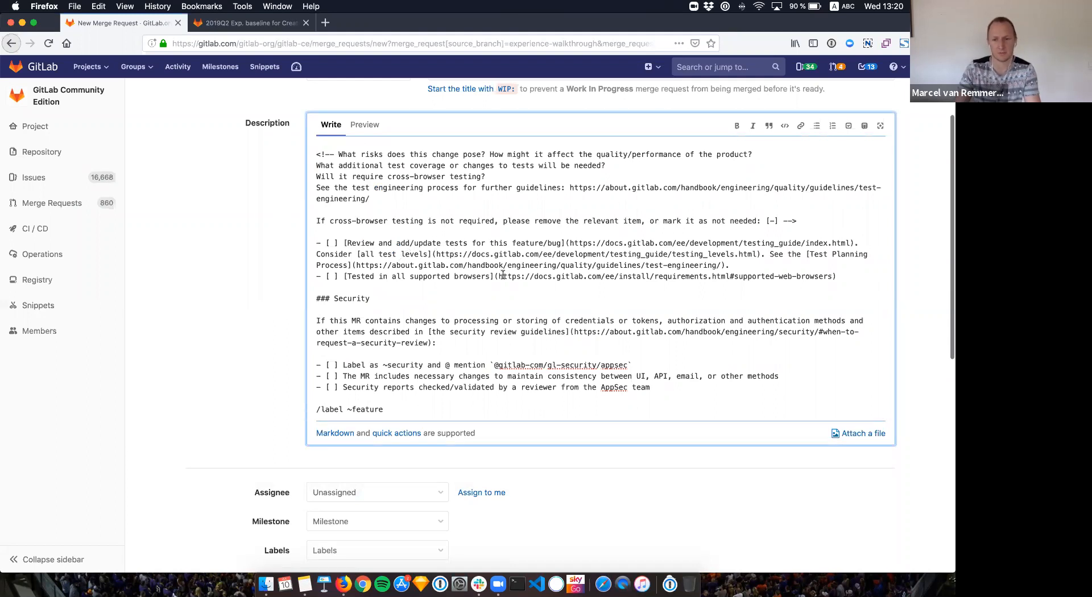
pyautogui.scroll(-1, 504, 276)
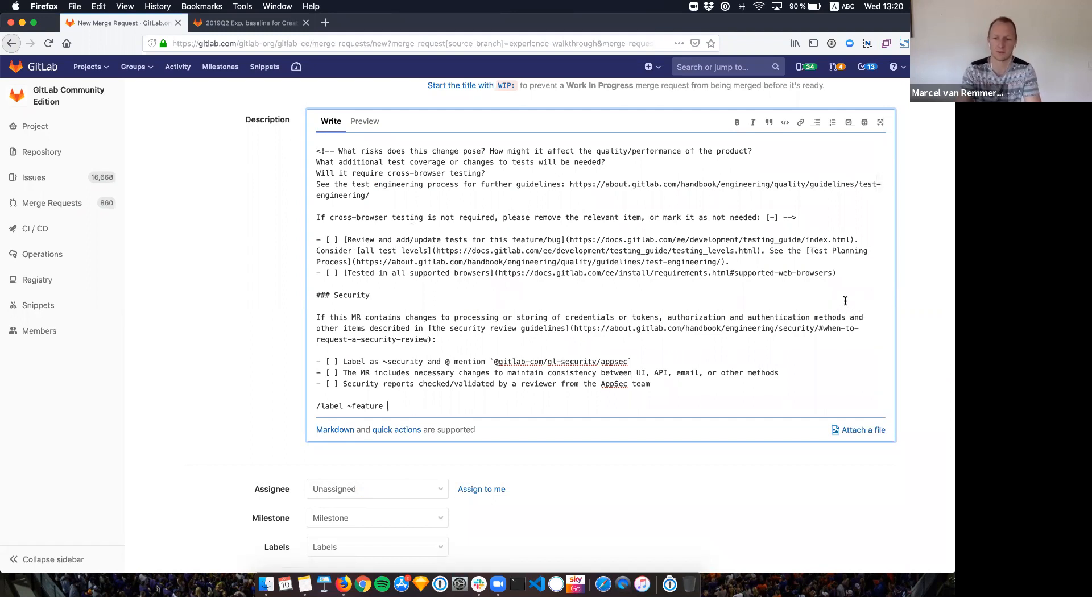
pyautogui.scroll(1, 708, 315)
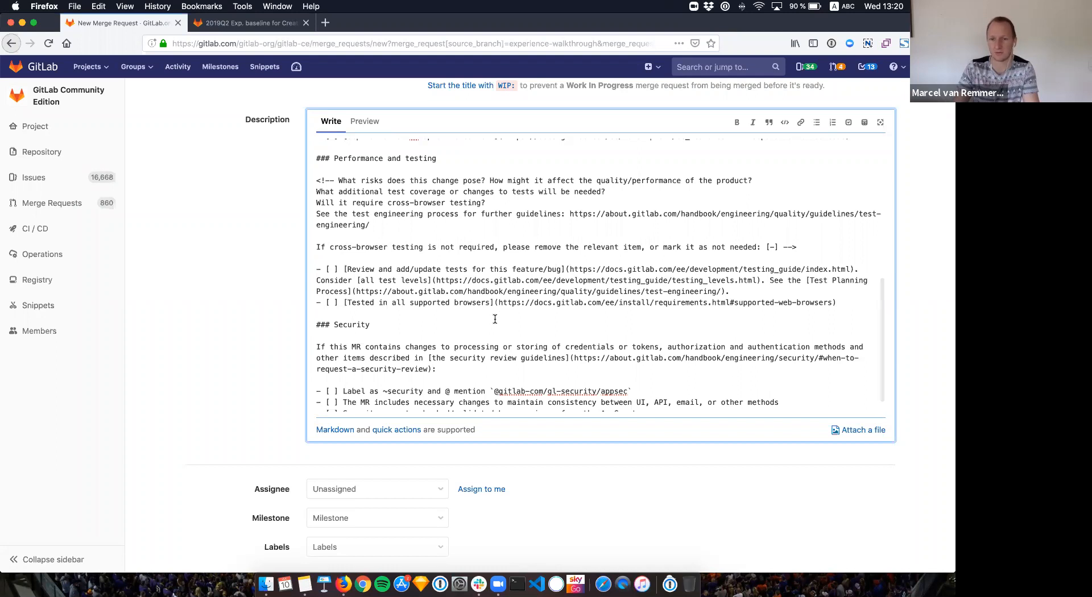
# Step: Preview the description again, then put the caret in the Changelog entry line
pyautogui.click(365, 122)
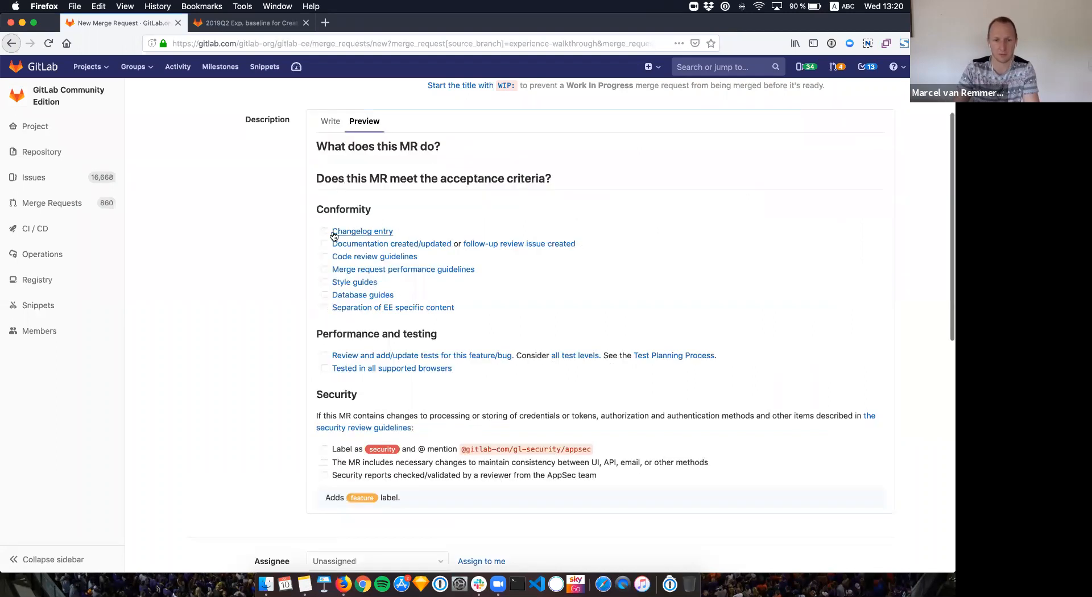
pyautogui.scroll(-1, 345, 213)
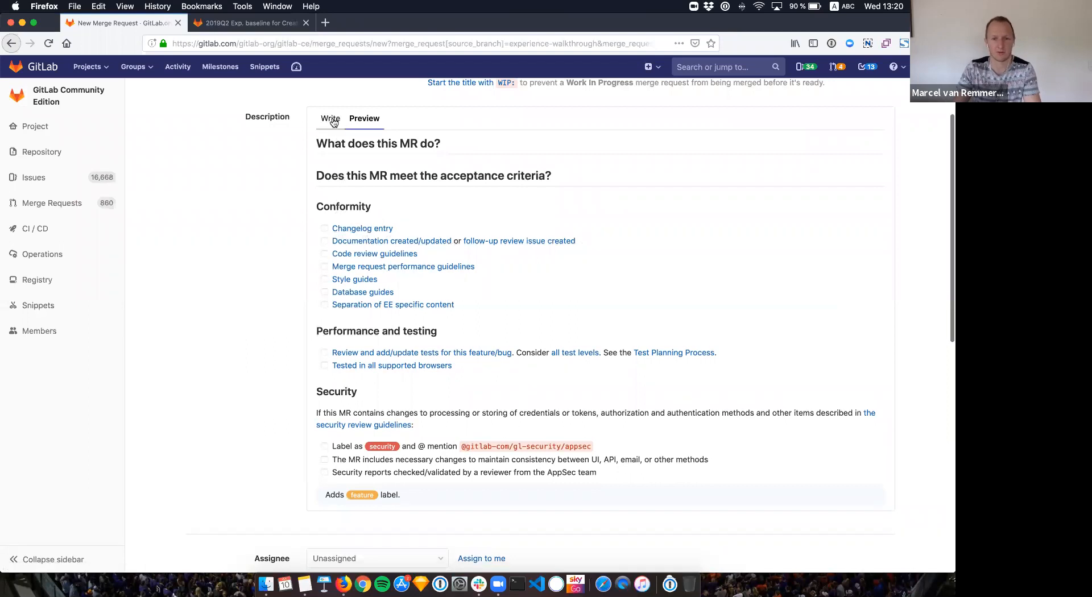
pyautogui.scroll(5, 448, 266)
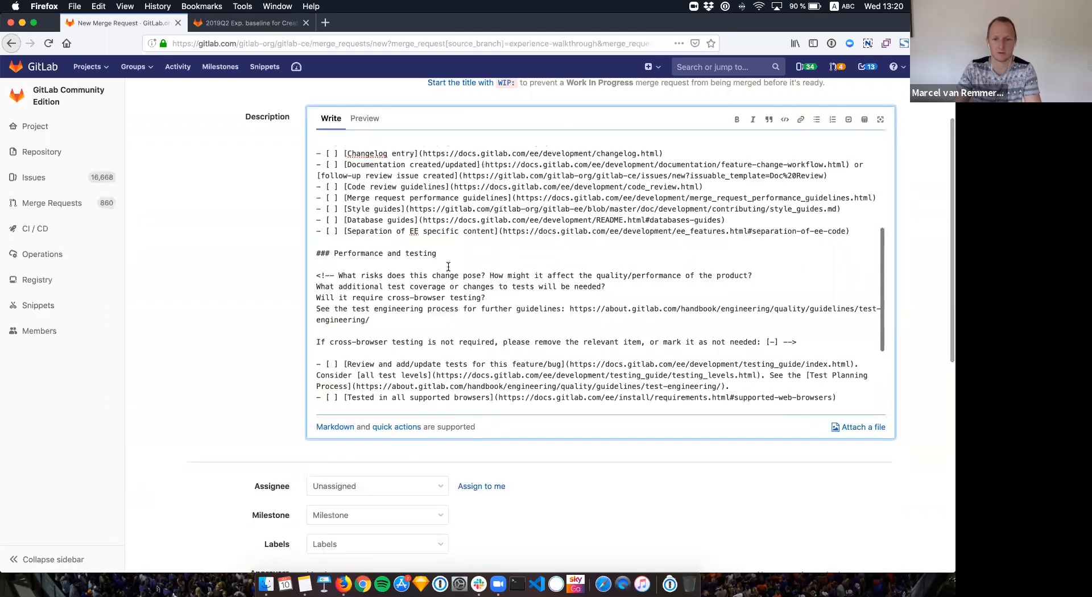
pyautogui.scroll(3, 448, 267)
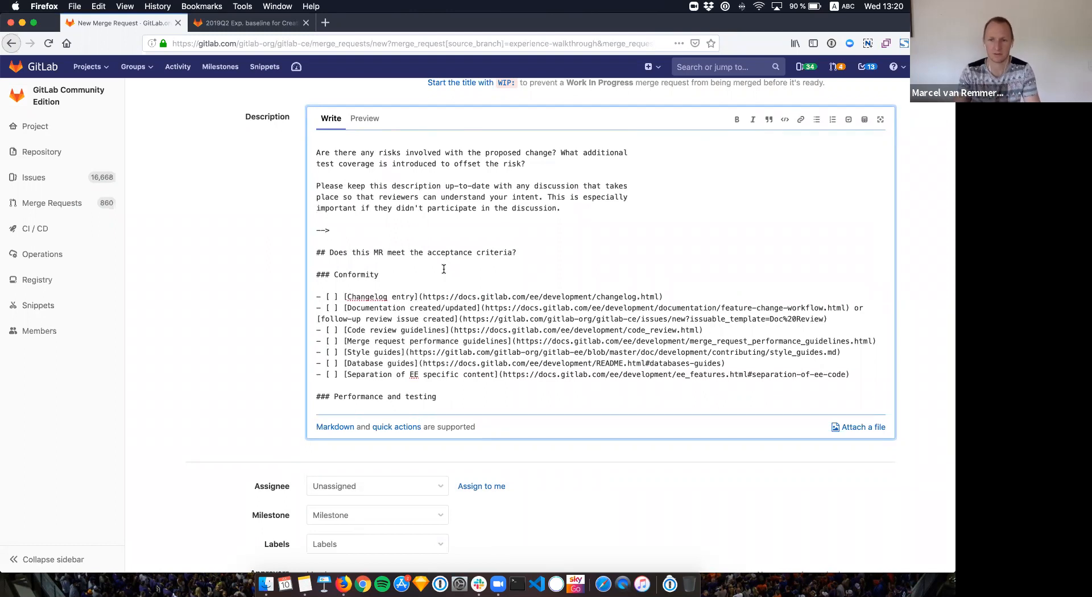
pyautogui.click(416, 297)
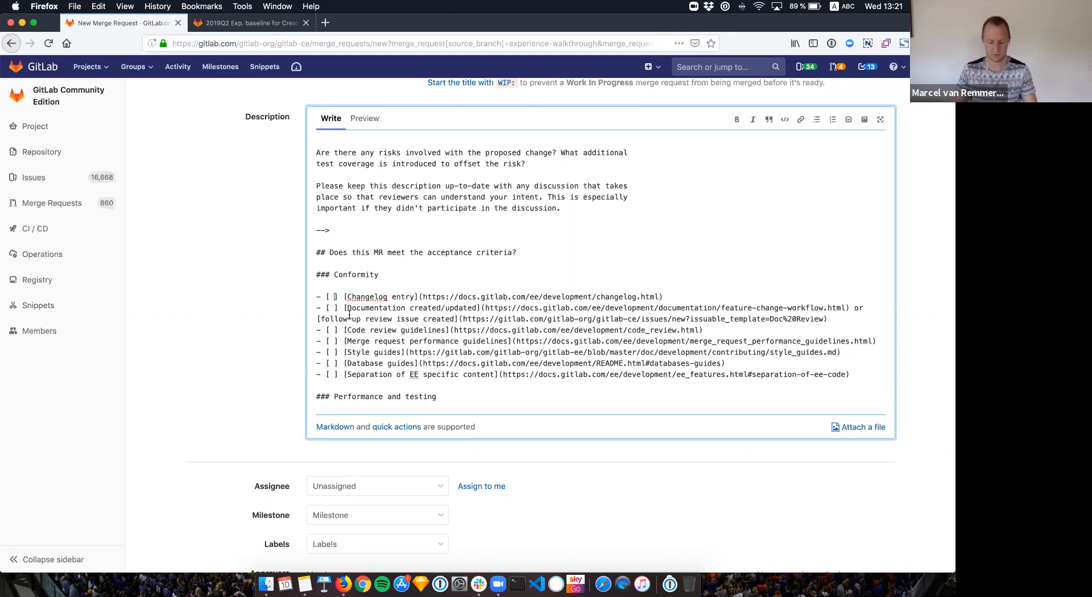
# Step: Tick the Changelog entry item with [X] and confirm it renders checked
pyautogui.press('BackSpace')
pyautogui.write('X')
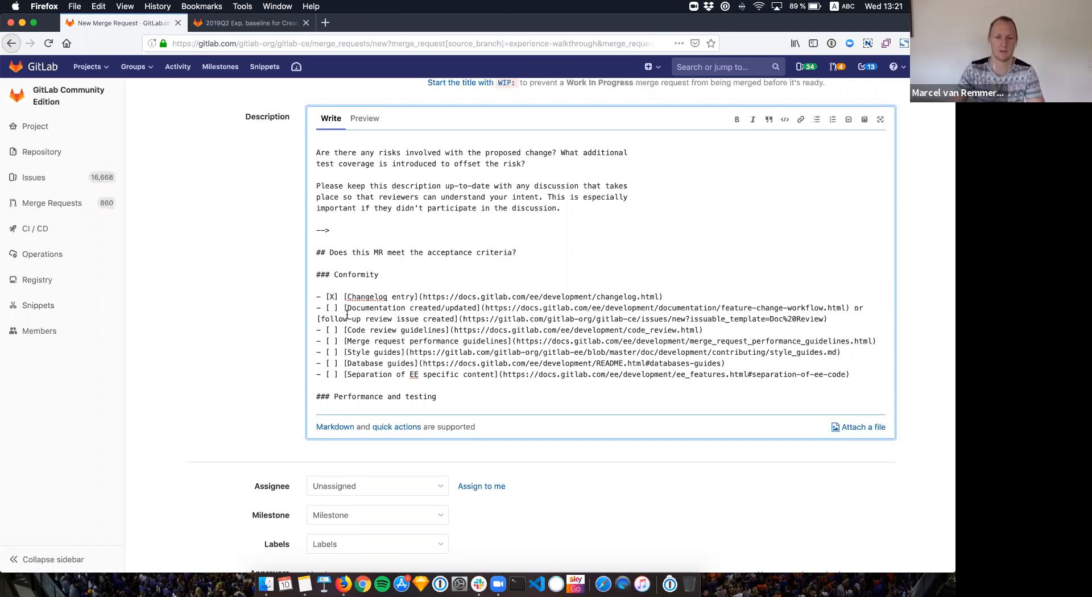
pyautogui.click(364, 119)
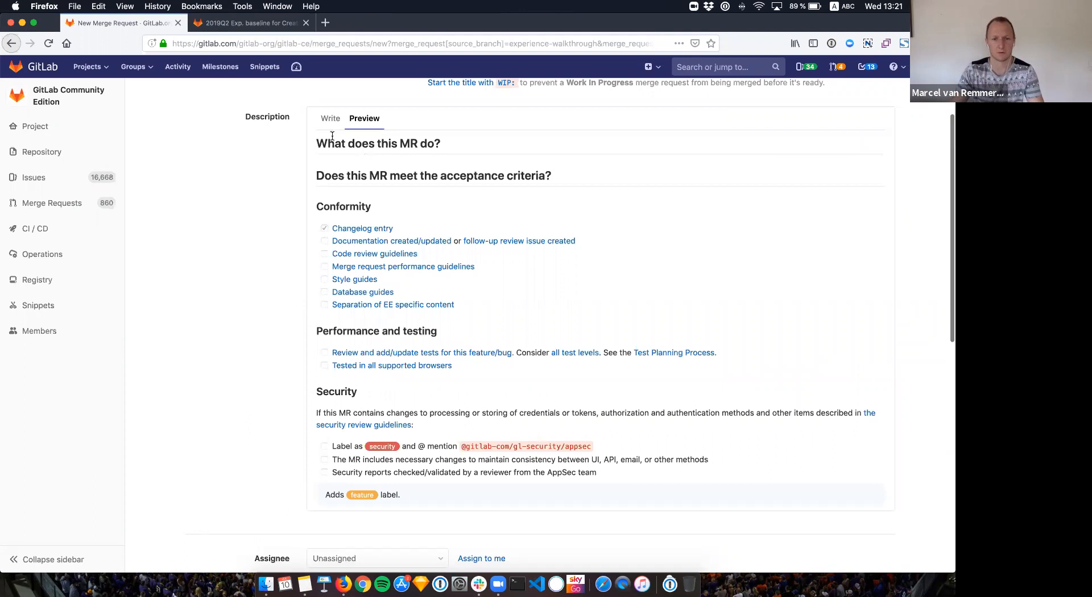
pyautogui.click(330, 118)
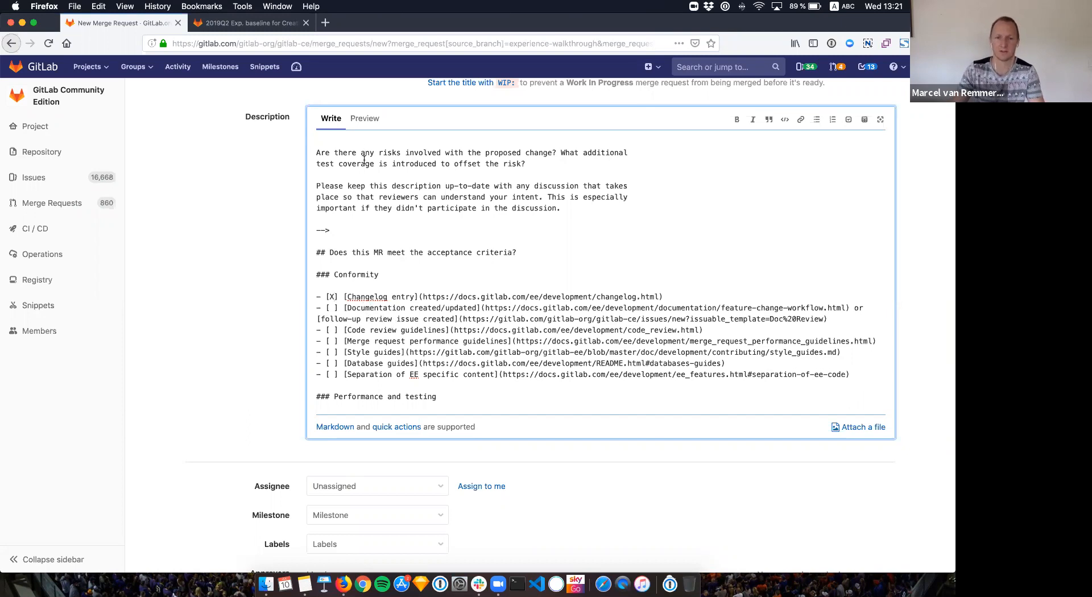
# Step: Recheck the rendered description and return to its markdown source
pyautogui.click(362, 135)
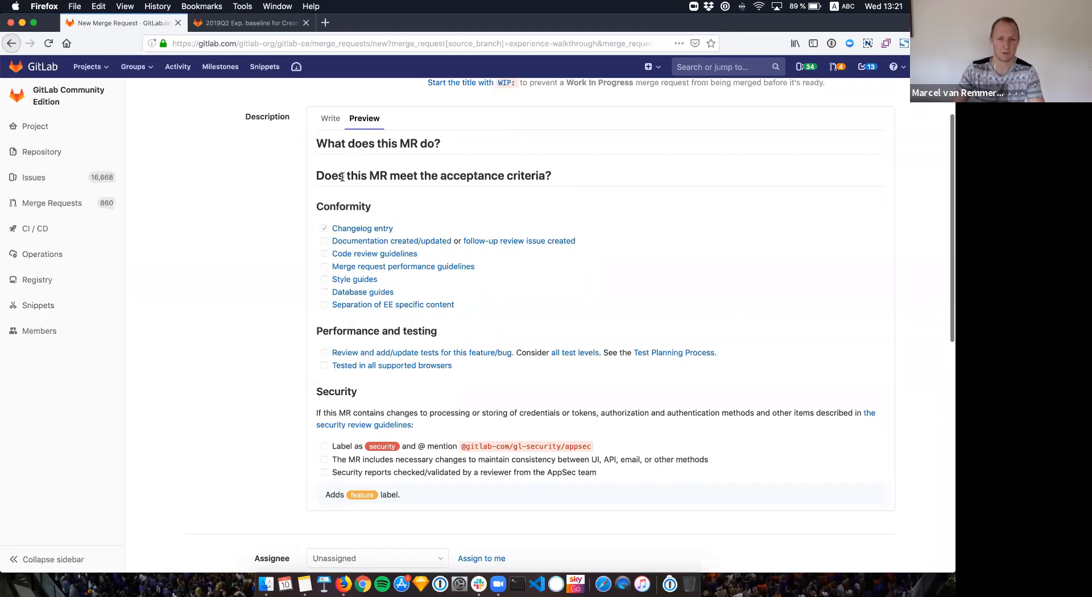
pyautogui.click(332, 119)
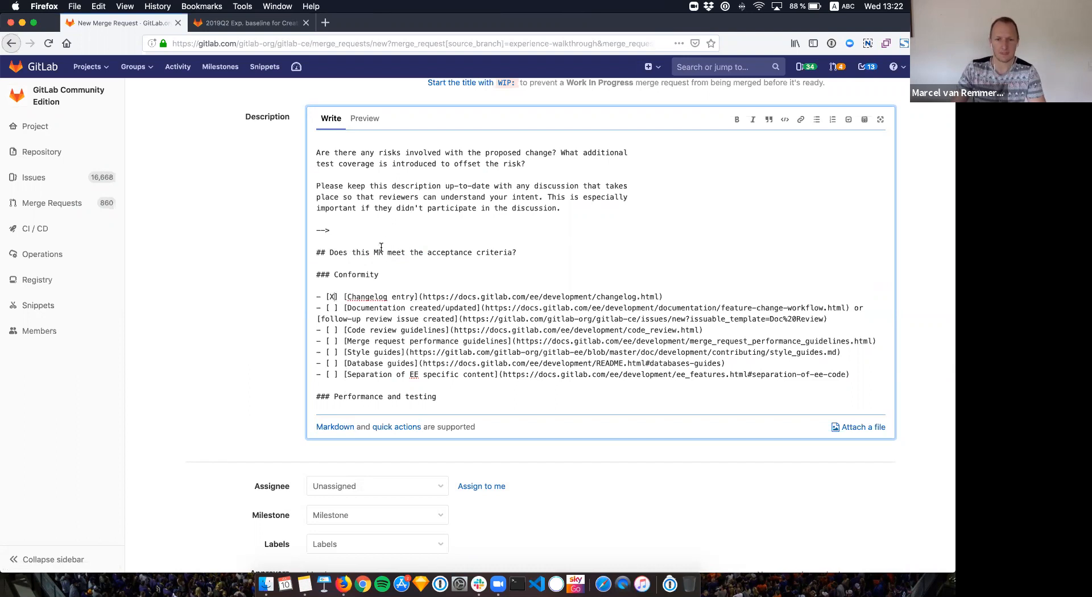
pyautogui.scroll(2, 367, 169)
pyautogui.scroll(1, 367, 169)
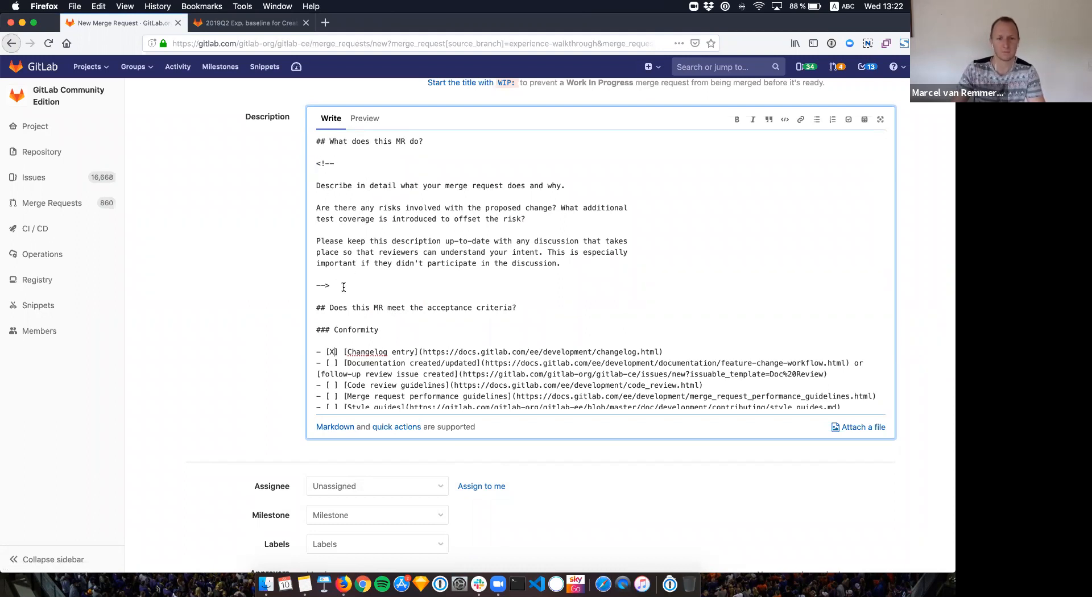
pyautogui.scroll(-1, 343, 284)
pyautogui.scroll(1, 338, 239)
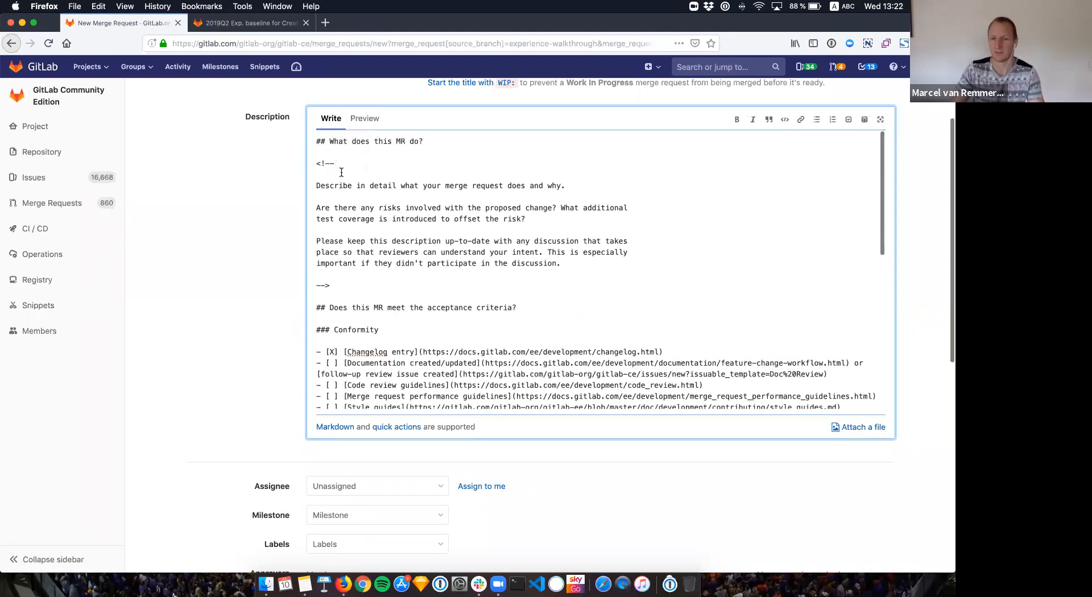
pyautogui.click(360, 127)
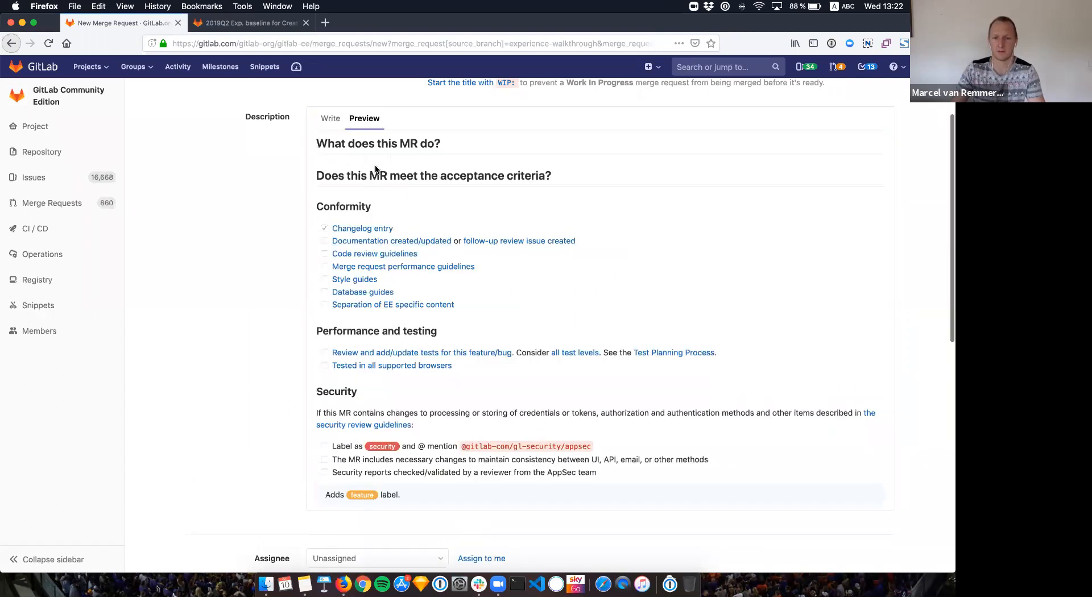
pyautogui.click(333, 126)
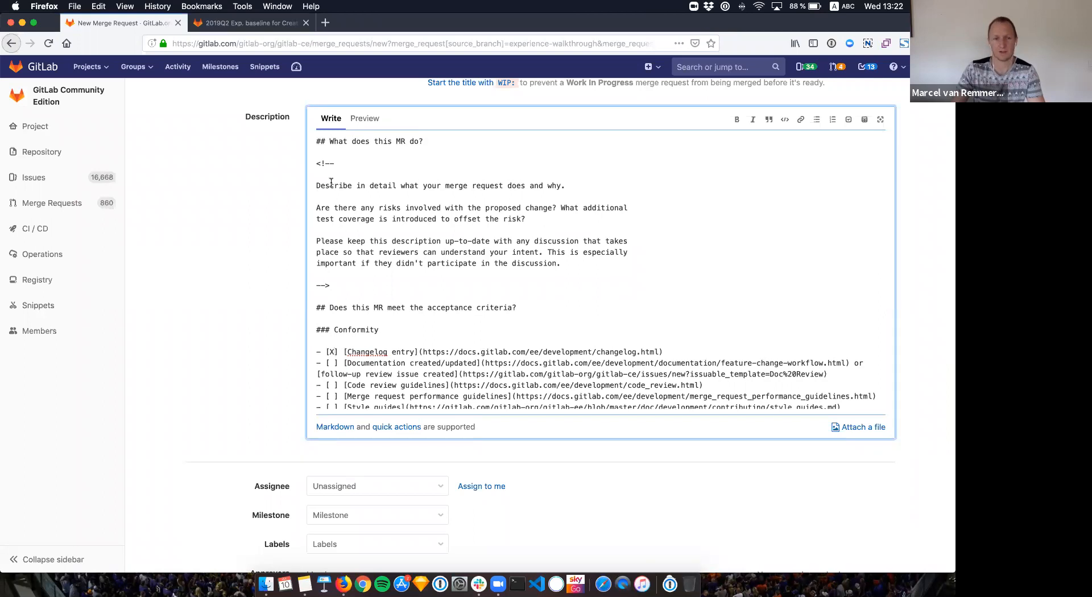
pyautogui.scroll(-1, 349, 216)
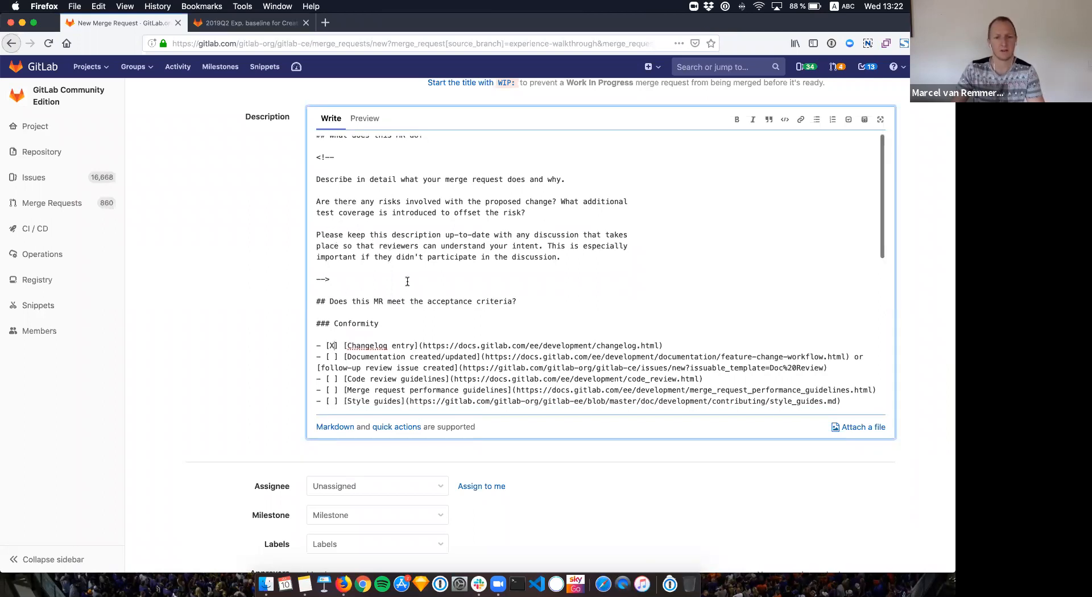
# Step: Add the line 'Adds new features' to the description and preview it
pyautogui.click(541, 304)
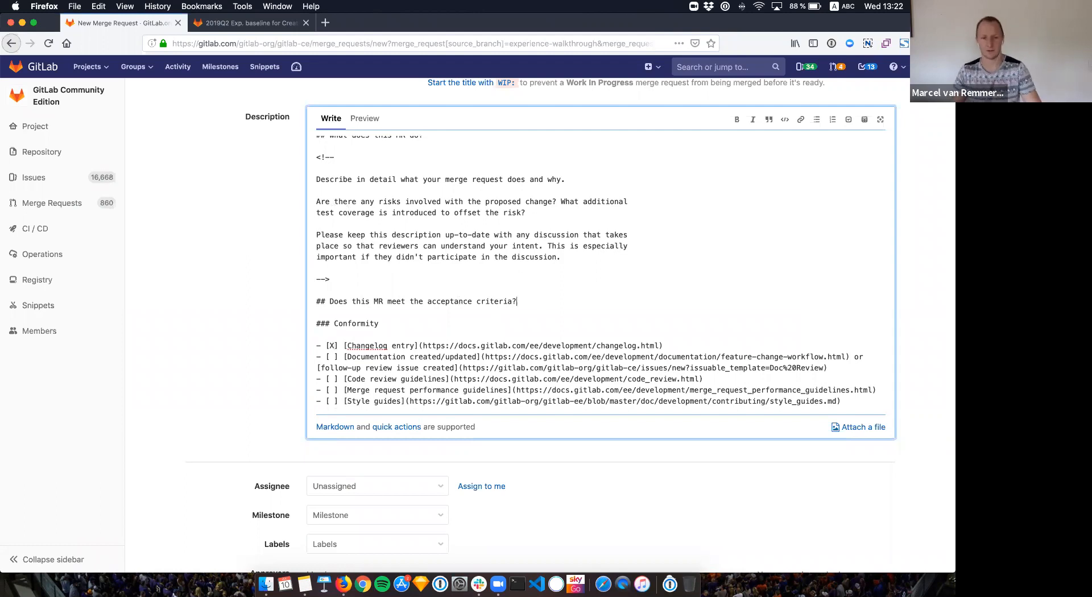
pyautogui.press('Return')
pyautogui.press('Return')
pyautogui.write('Adds n')
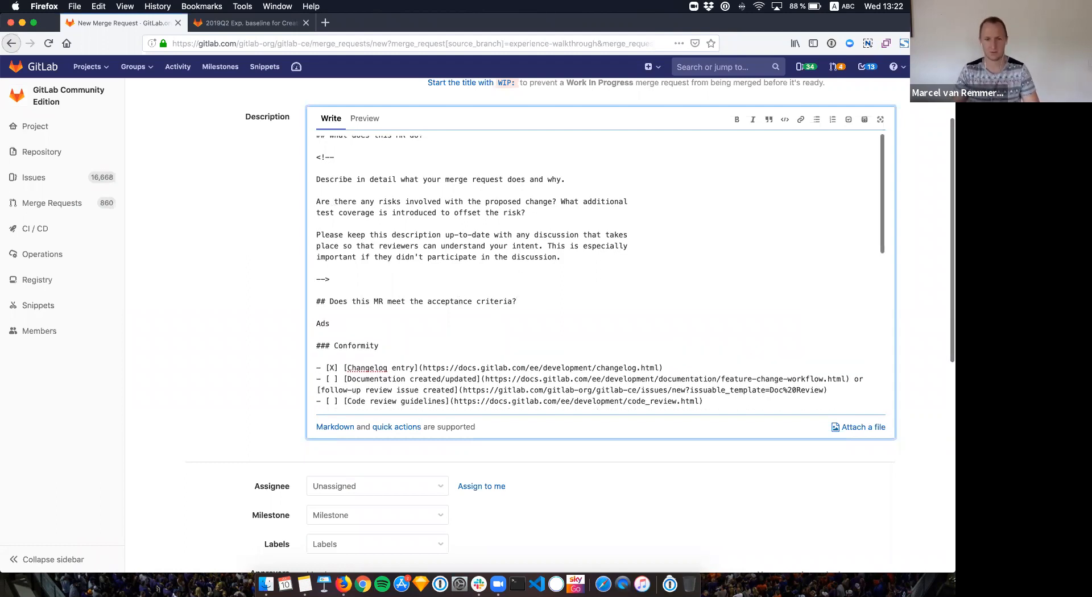
pyautogui.write('ew features')
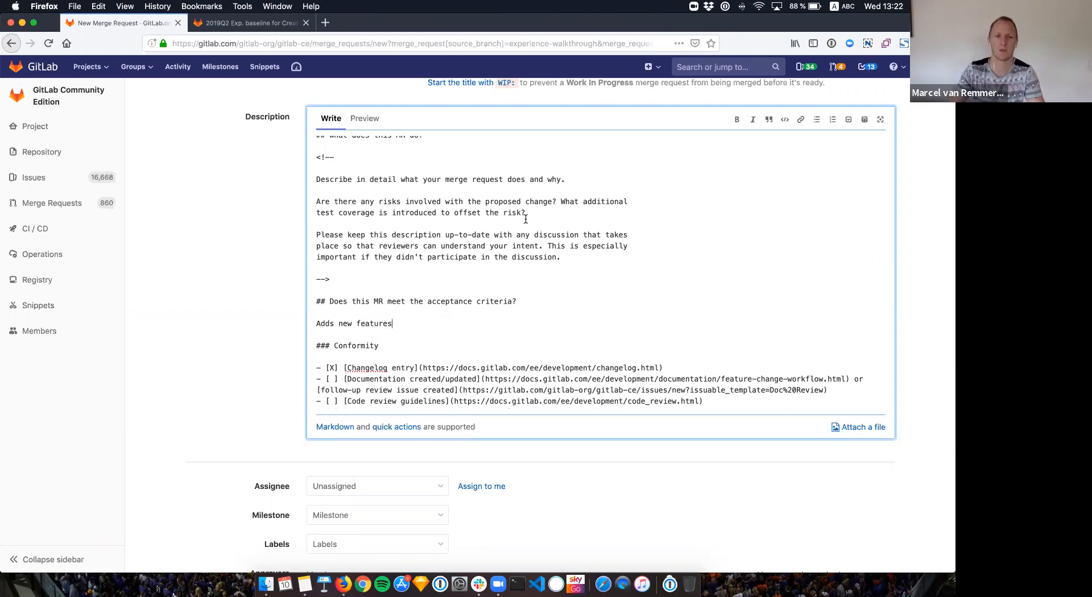
pyautogui.scroll(1, 393, 171)
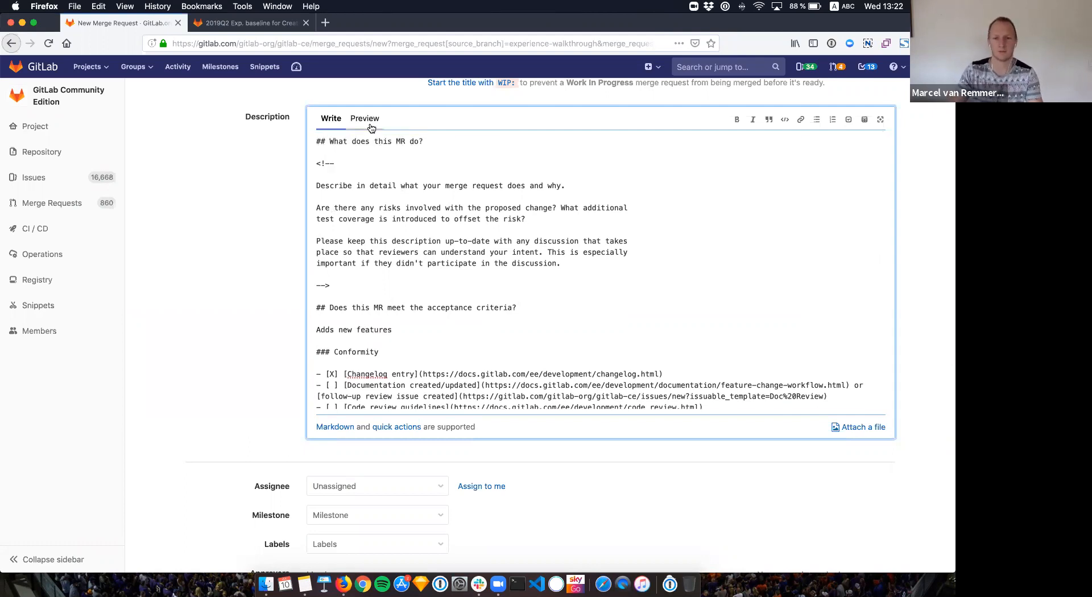
pyautogui.click(371, 126)
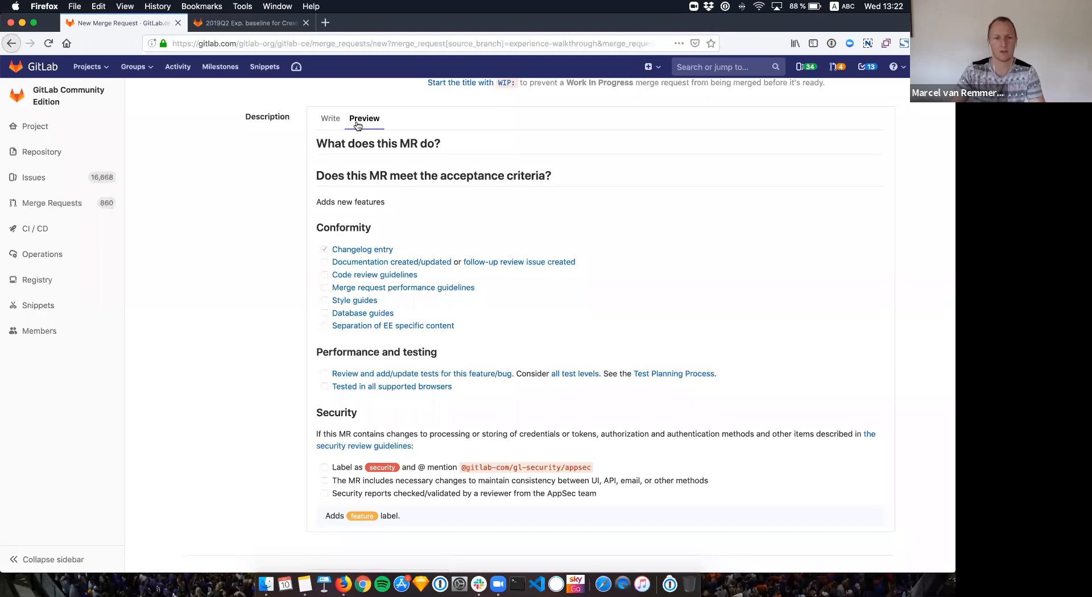
pyautogui.click(331, 120)
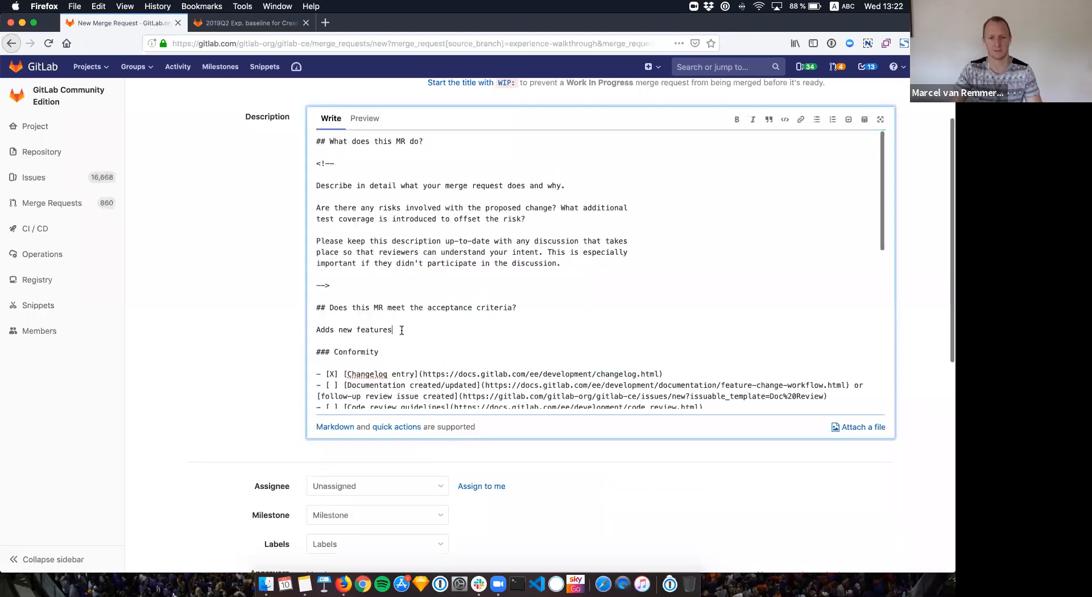
# Step: Move 'Adds new features' under 'What does this MR do?' and check the preview
pyautogui.tripleClick(509, 327)
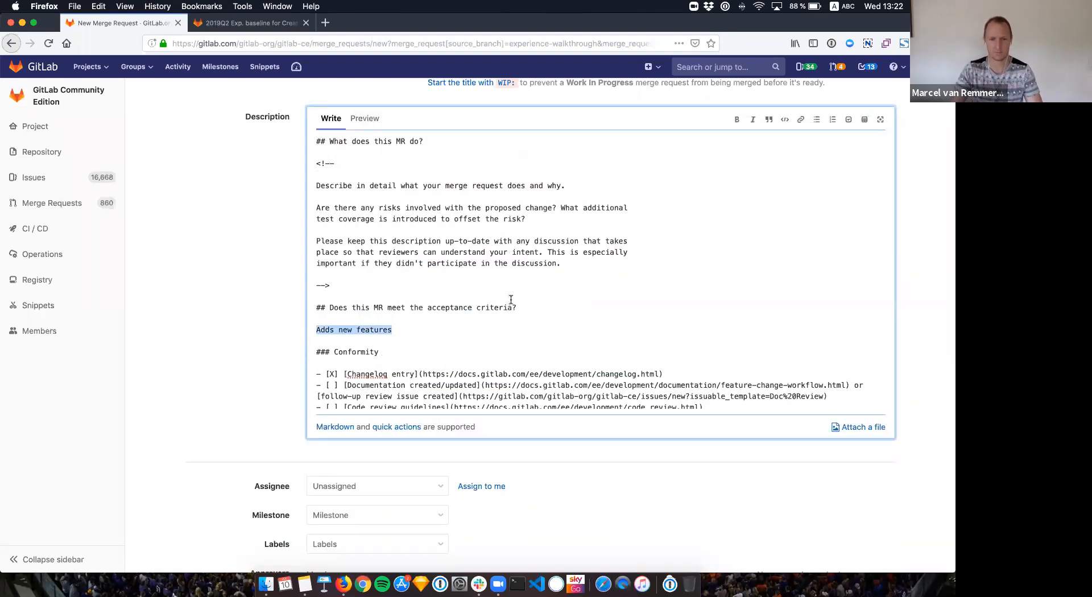
pyautogui.press('BackSpace')
pyautogui.press('BackSpace')
pyautogui.press('super+z')
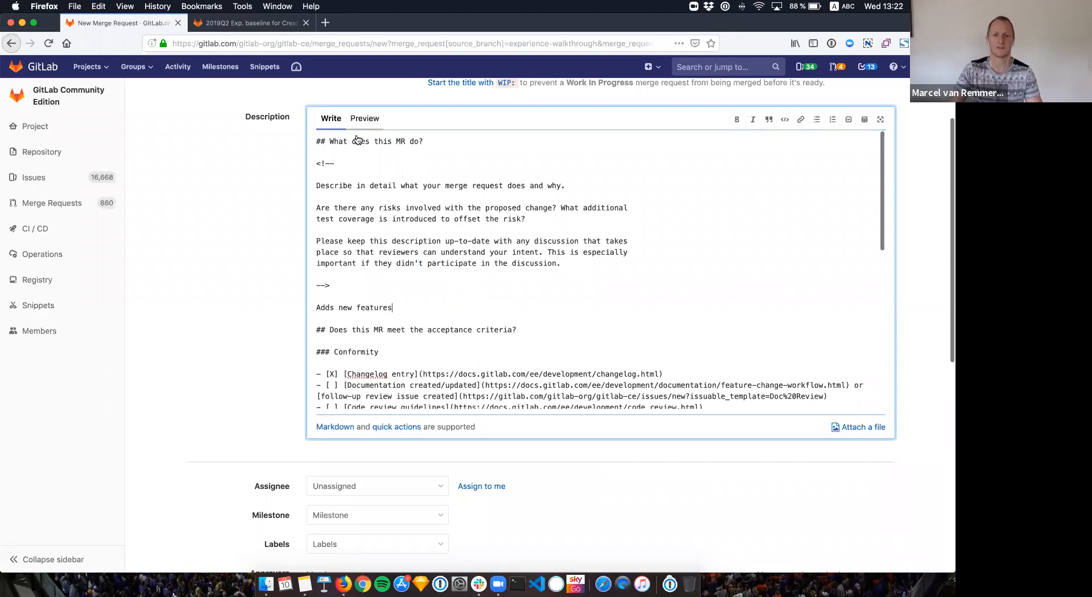
pyautogui.press('super+shift+p')
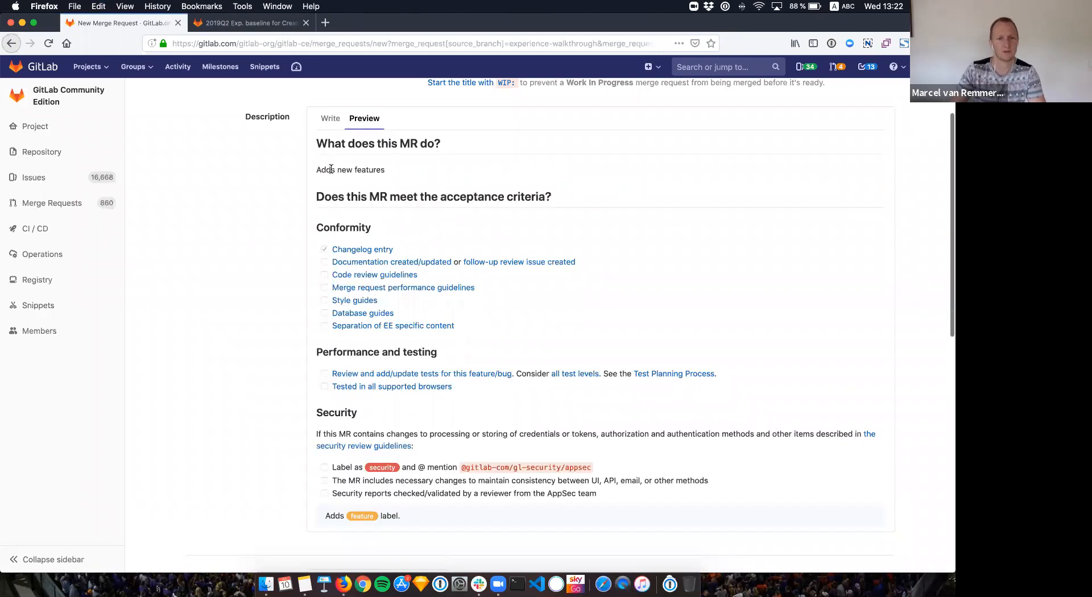
pyautogui.click(330, 118)
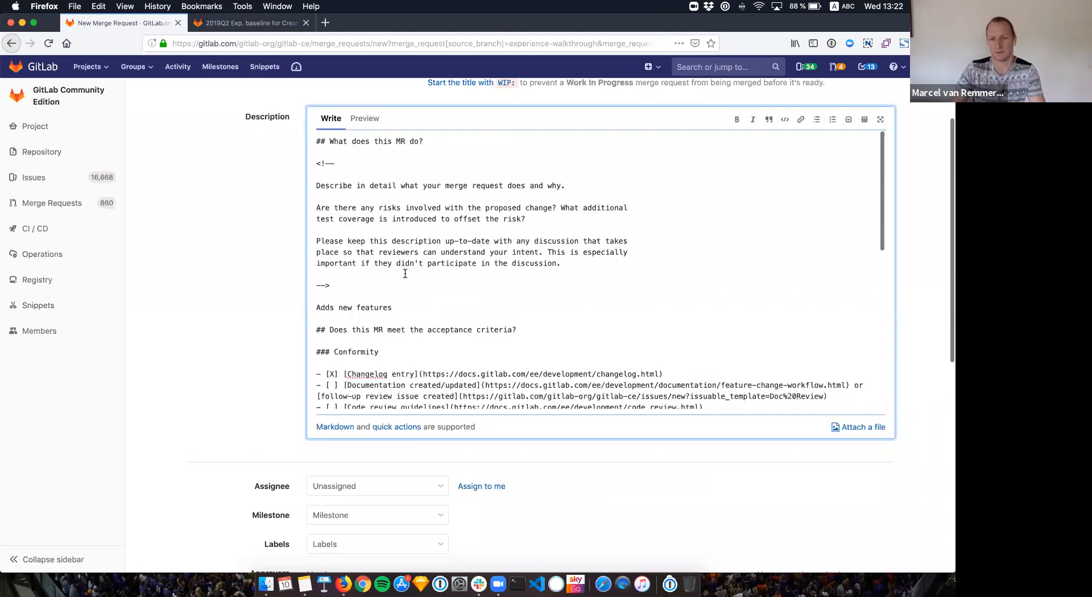
pyautogui.scroll(-1, 405, 277)
pyautogui.scroll(-5, 405, 277)
pyautogui.scroll(5, 367, 270)
pyautogui.scroll(1, 368, 269)
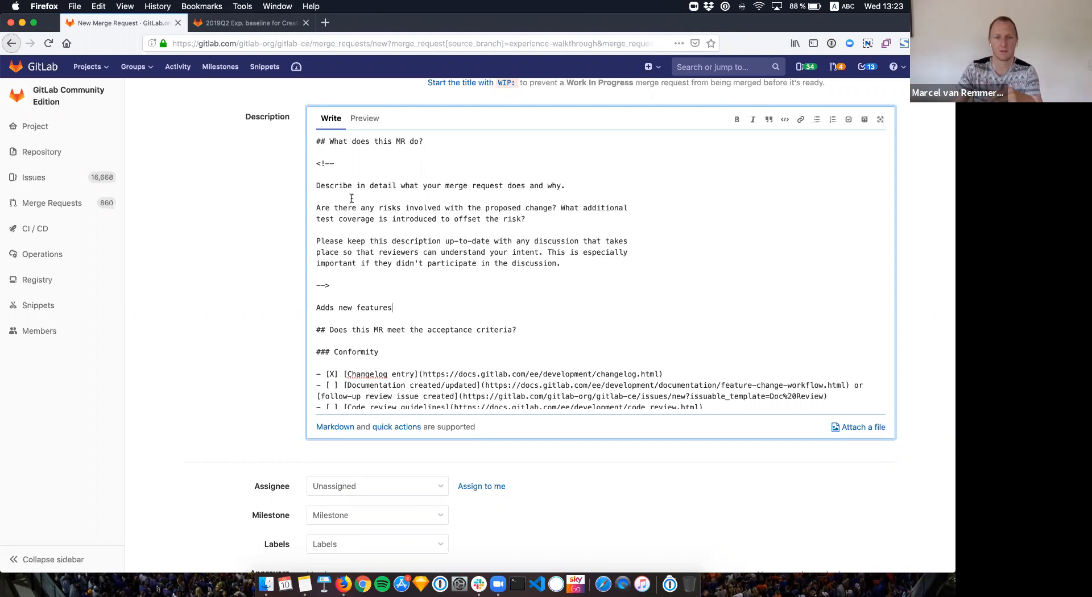
pyautogui.click(365, 123)
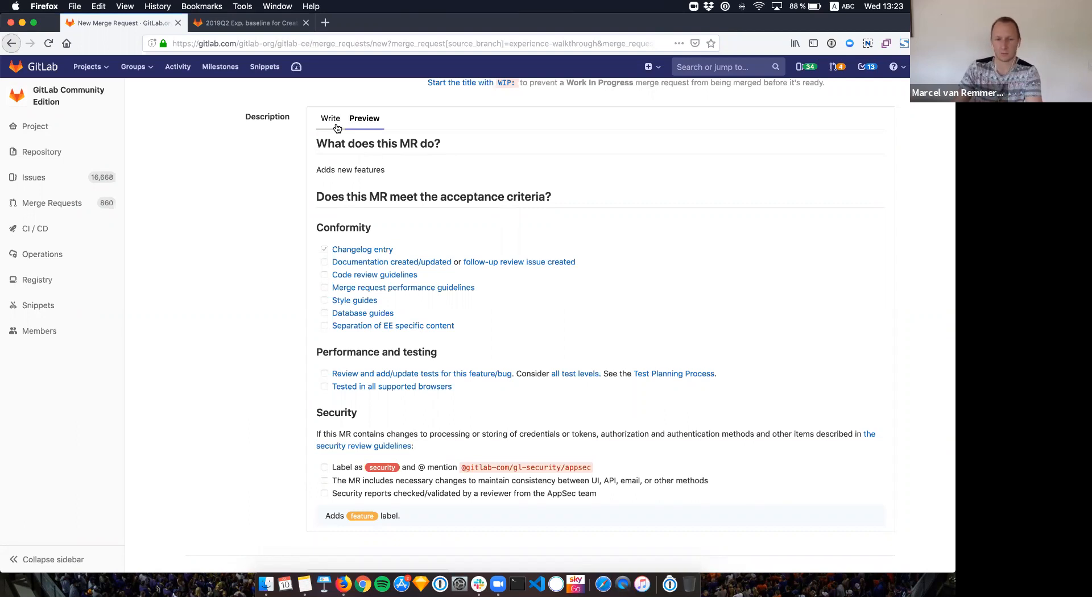
# Step: Back in the markdown source, select the template's <!-- --> comment block, then deselect it
pyautogui.click(336, 127)
pyautogui.moveTo(358, 285); pyautogui.dragTo(308, 163)
pyautogui.click(355, 290)
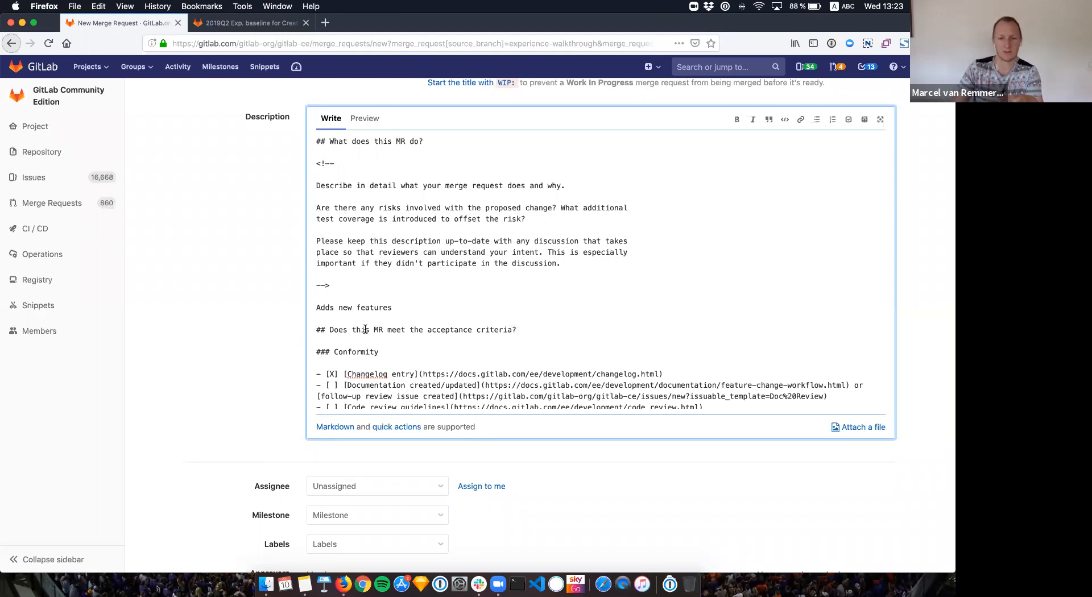
# Step: Answer the acceptance-criteria question with 'I don't know?' on a new line below it
pyautogui.click(533, 329)
pyautogui.scroll(-2, 533, 328)
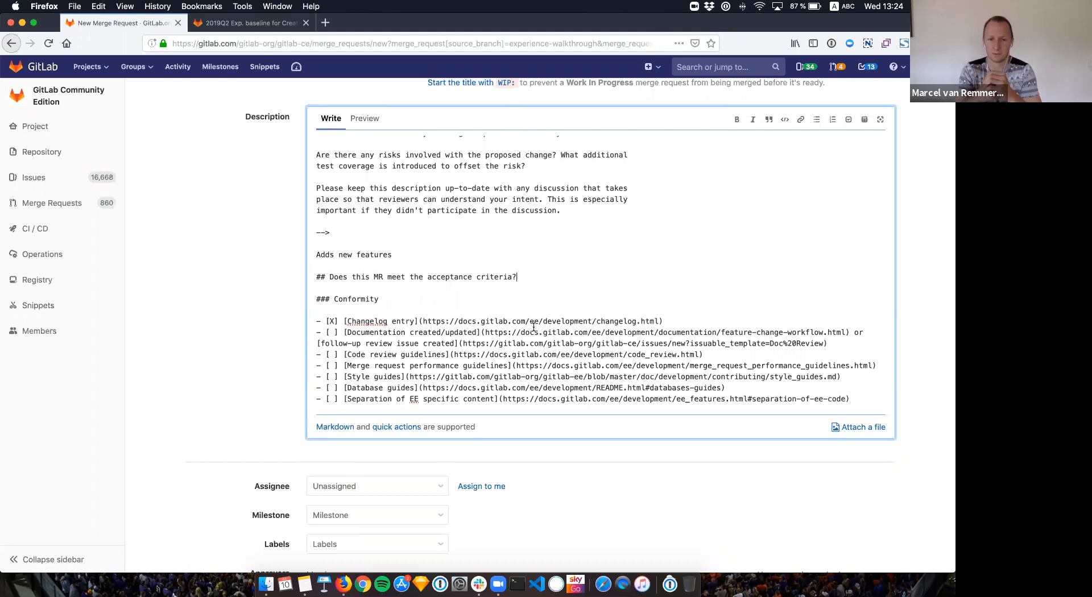
pyautogui.press('Return')
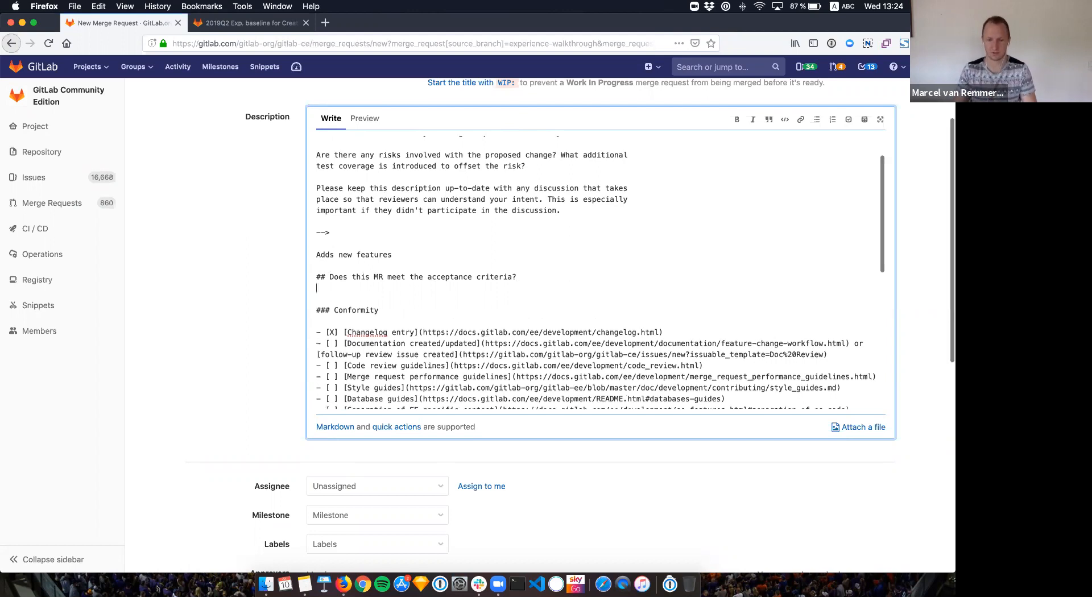
pyautogui.write('I')
pyautogui.press('Return')
pyautogui.write("I don't know?")
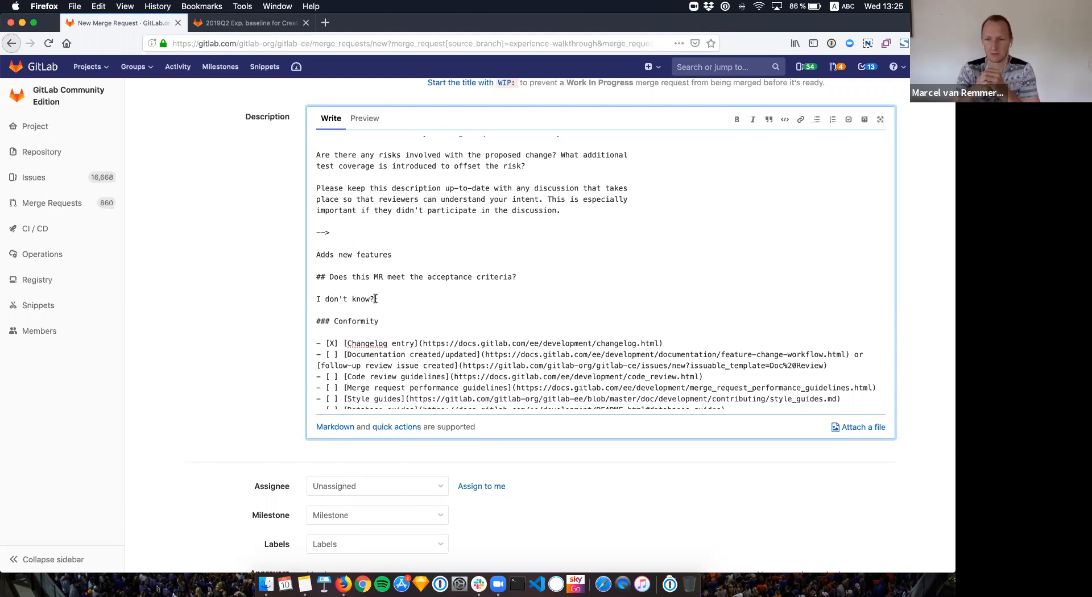
pyautogui.scroll(-2, 375, 300)
pyautogui.scroll(-4, 376, 301)
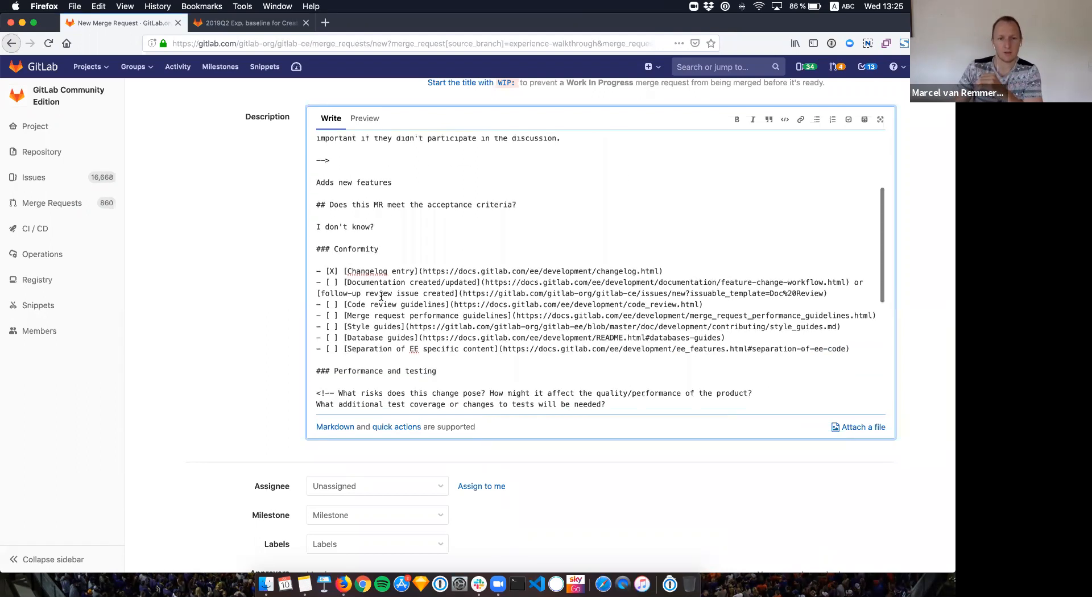
pyautogui.scroll(-7, 381, 296)
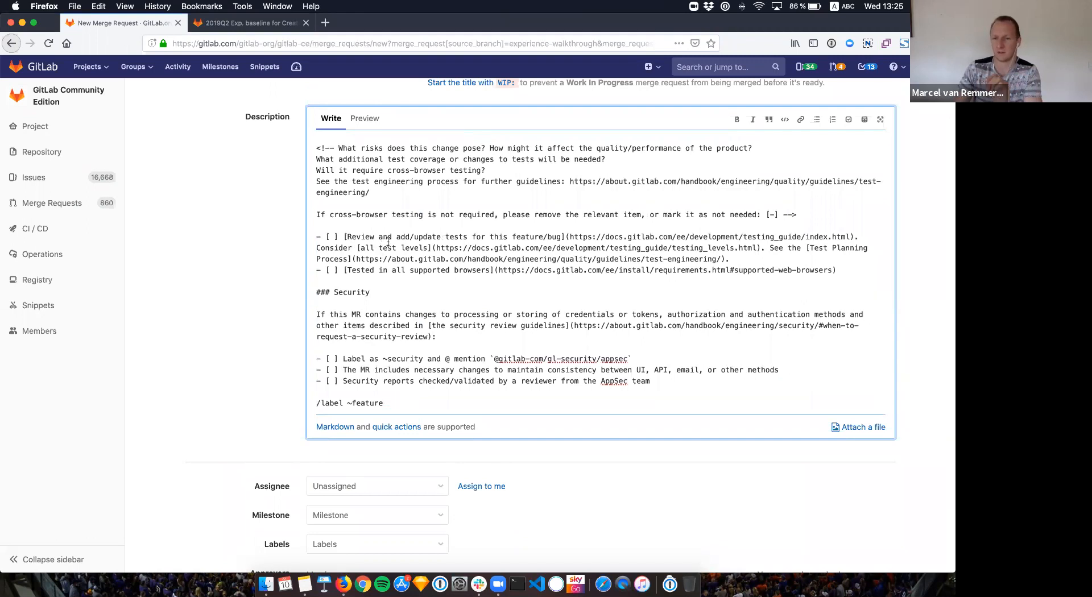
pyautogui.scroll(10, 453, 240)
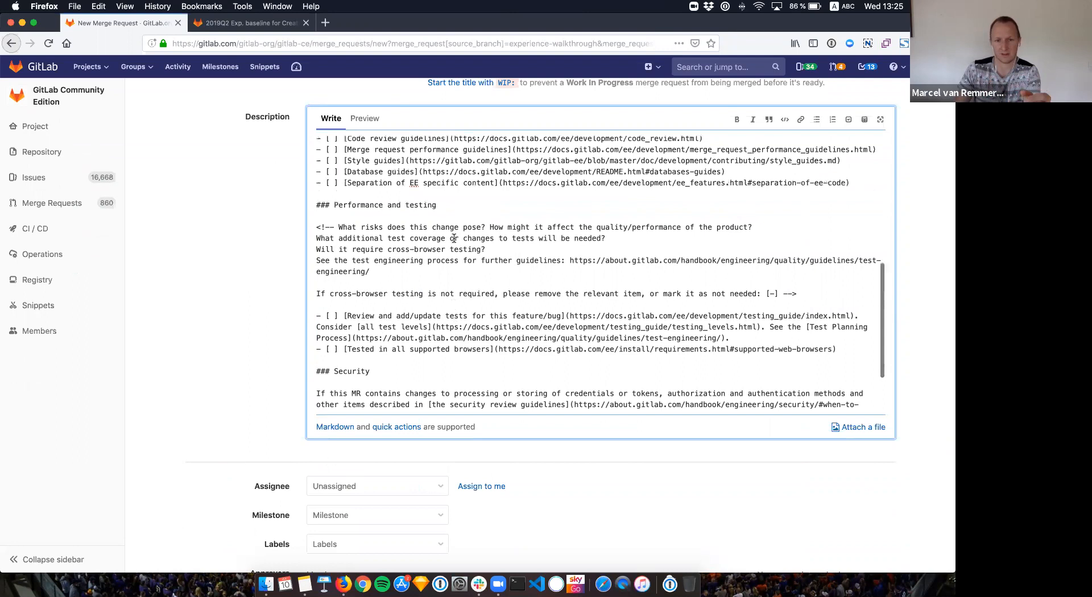
pyautogui.scroll(3, 453, 240)
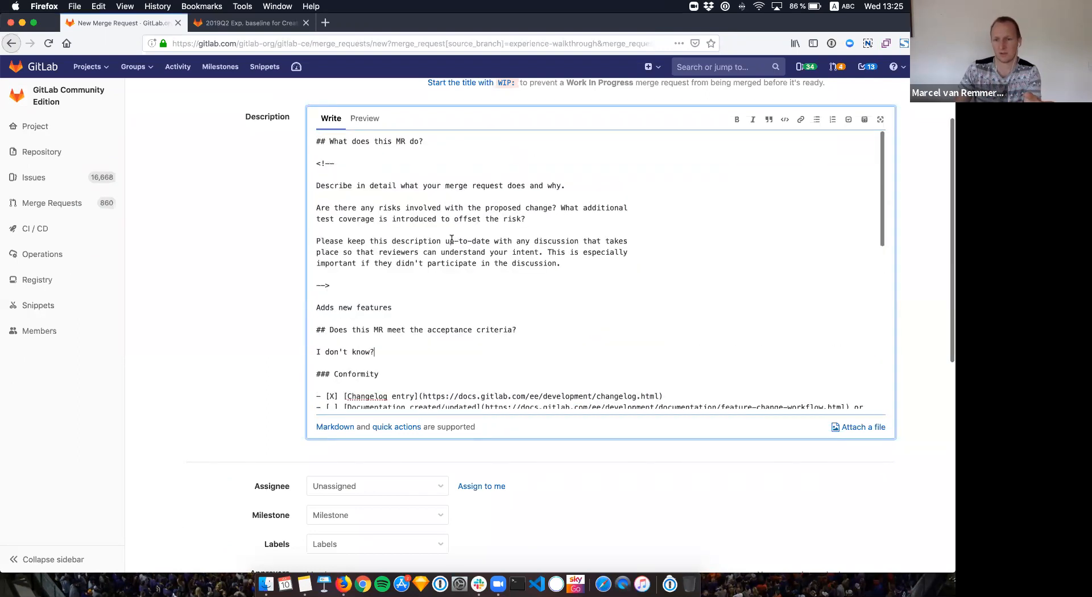
pyautogui.scroll(-15, 451, 239)
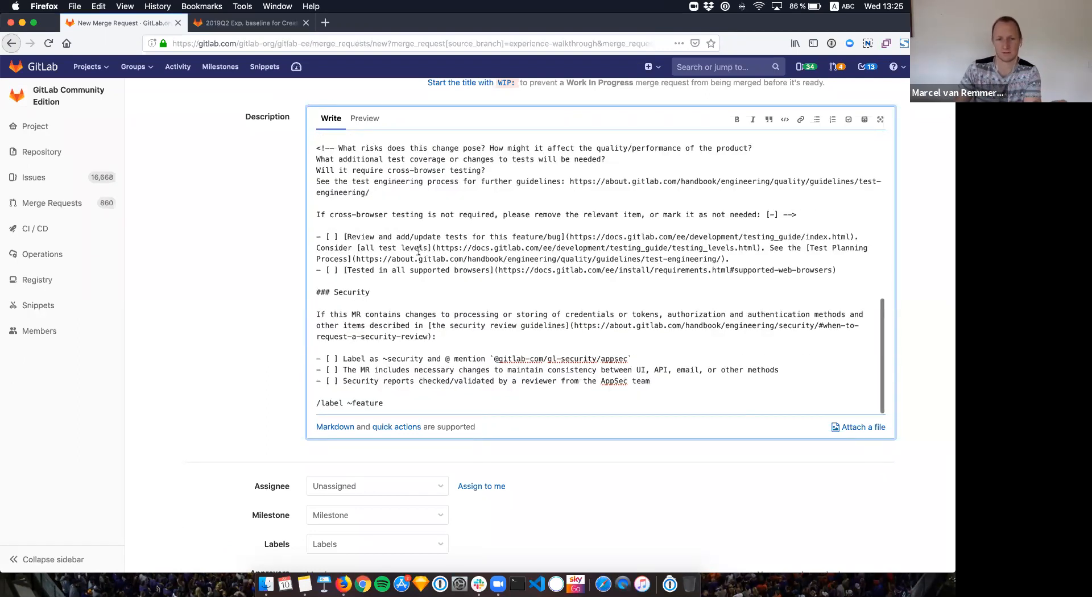
pyautogui.scroll(8, 397, 260)
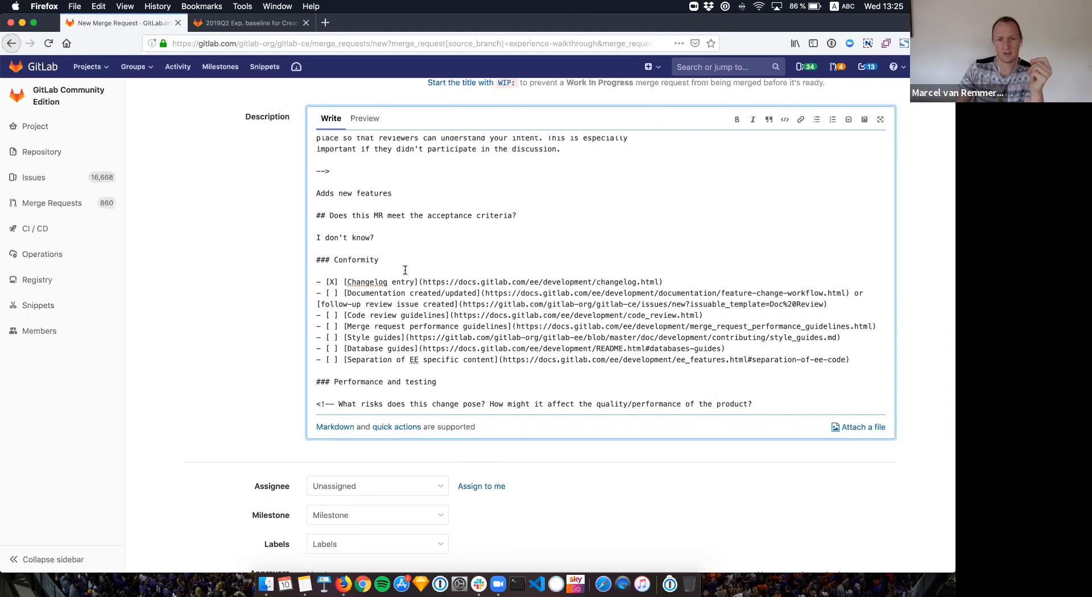
pyautogui.scroll(-5, 405, 269)
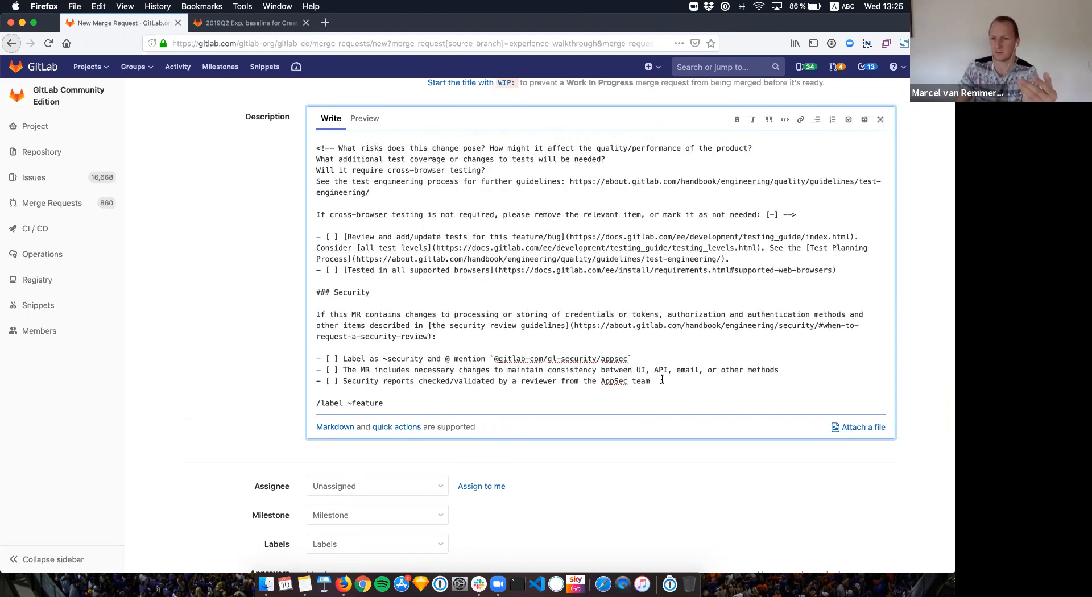
pyautogui.scroll(10, 657, 374)
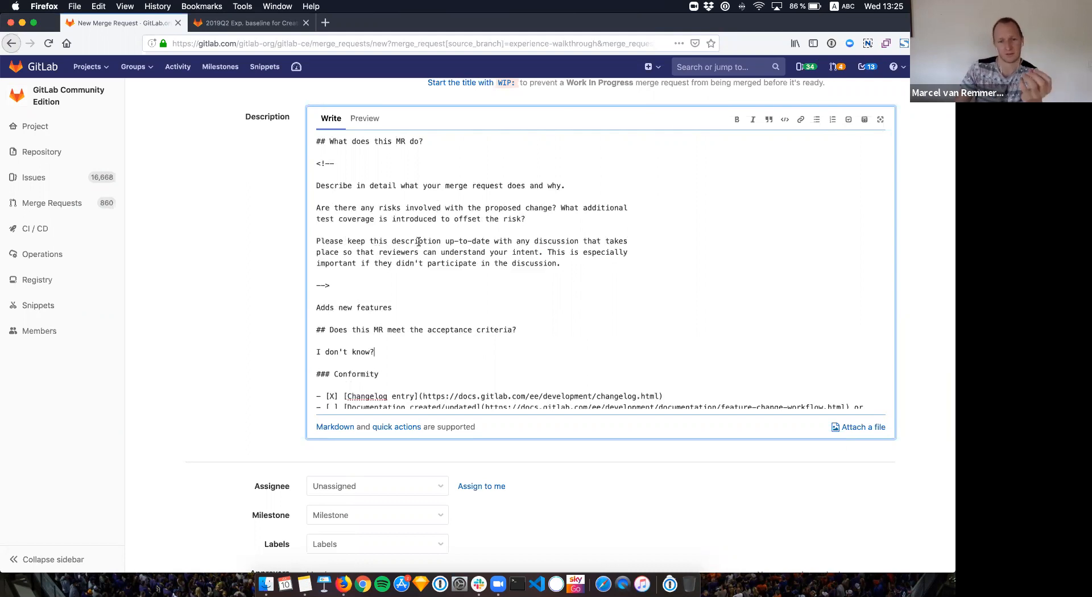
# Step: Preview the rendered description, then return to the markdown and scroll through it
pyautogui.click(369, 125)
pyautogui.scroll(-1, 519, 360)
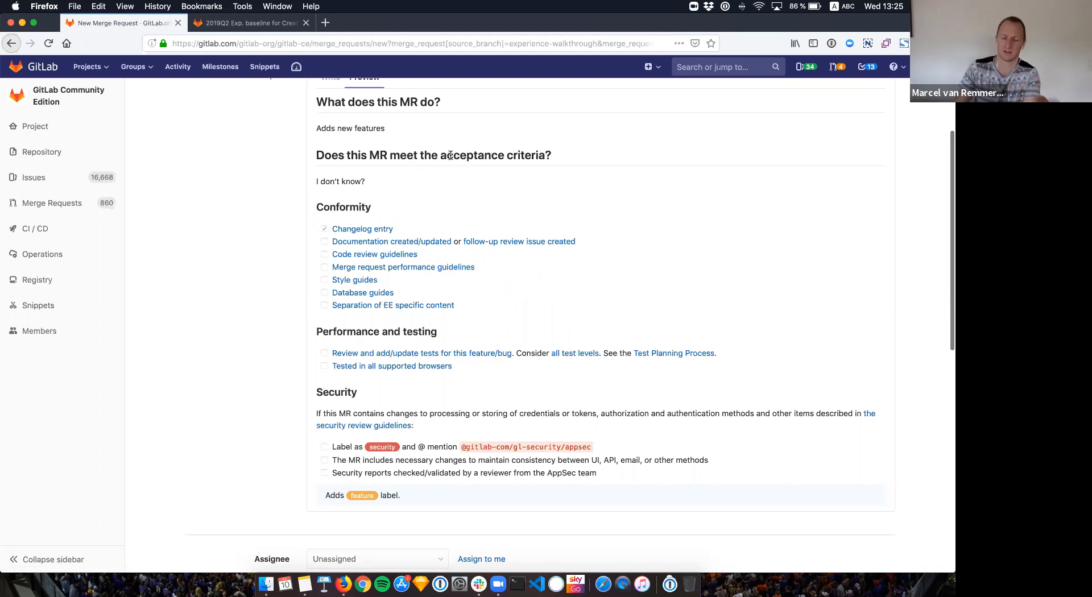
pyautogui.scroll(1, 364, 98)
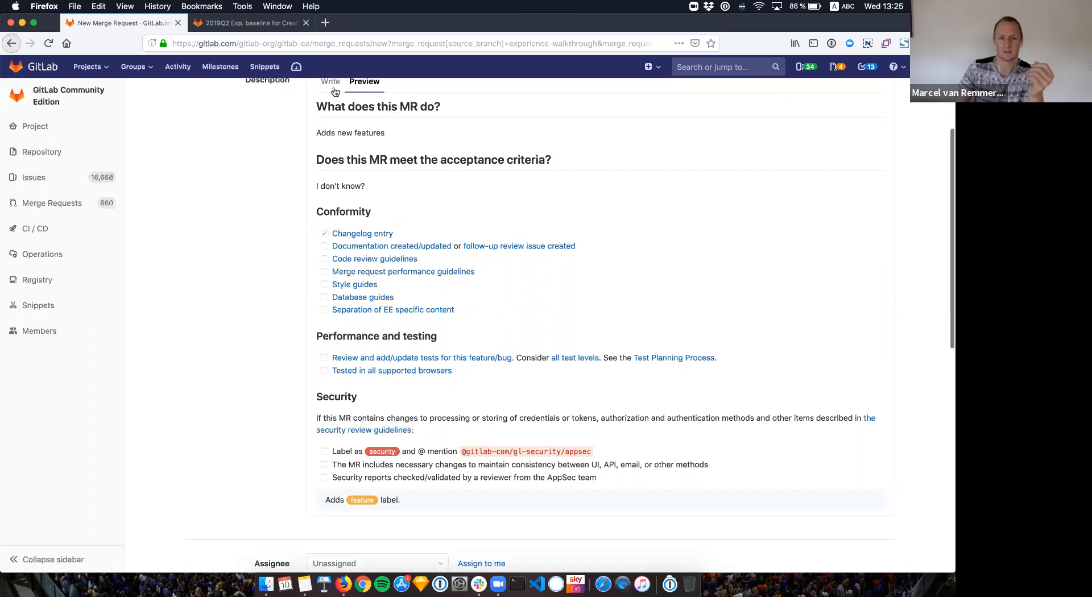
pyautogui.click(334, 91)
pyautogui.scroll(-10, 449, 254)
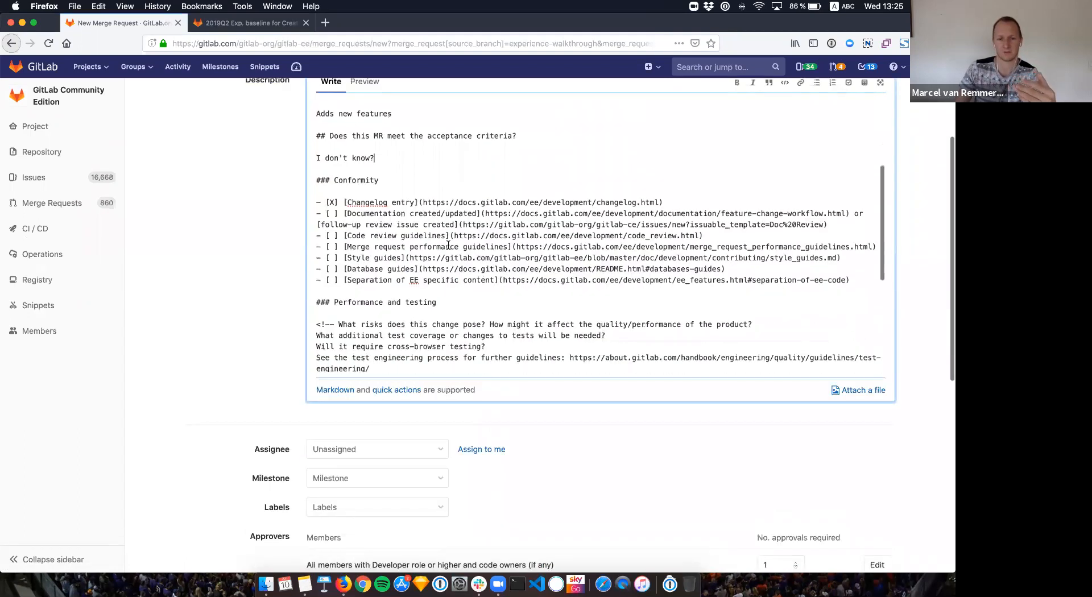
pyautogui.scroll(-5, 448, 253)
pyautogui.scroll(15, 444, 257)
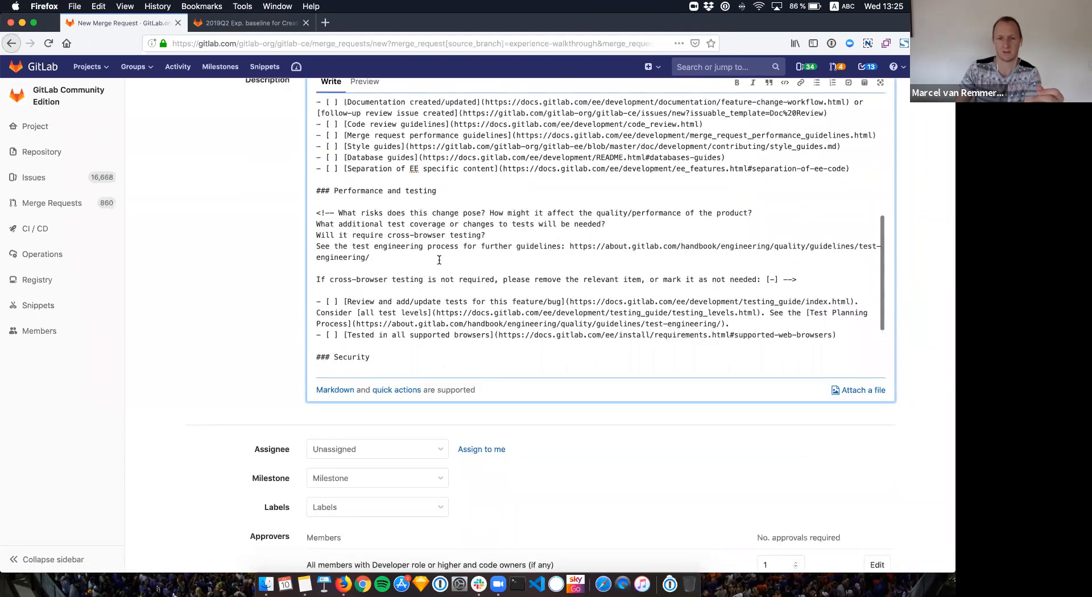
pyautogui.scroll(2, 439, 260)
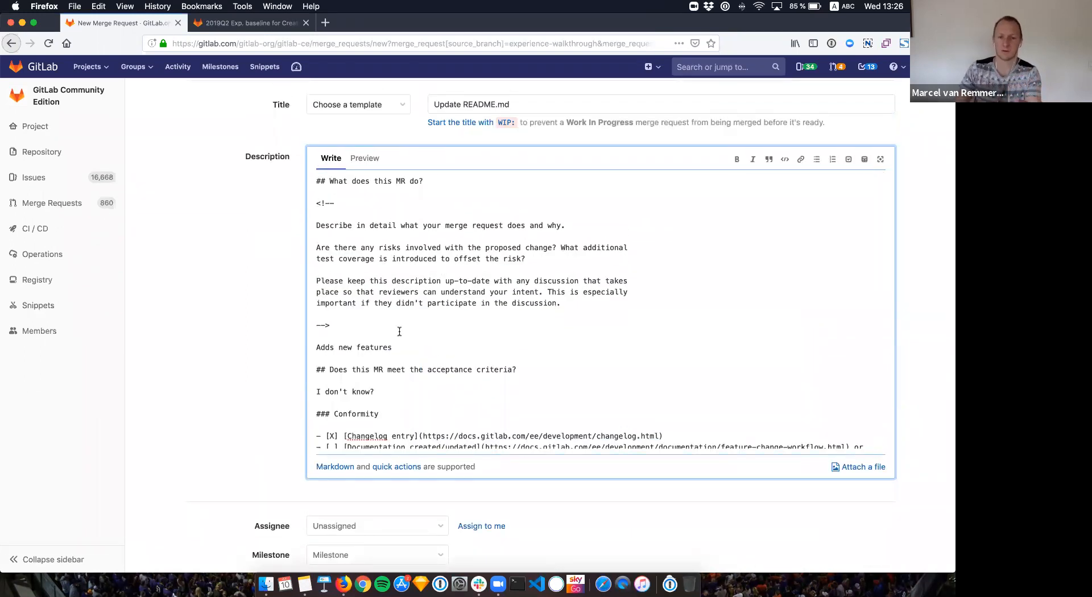
pyautogui.scroll(-2, 400, 331)
pyautogui.scroll(-5, 399, 332)
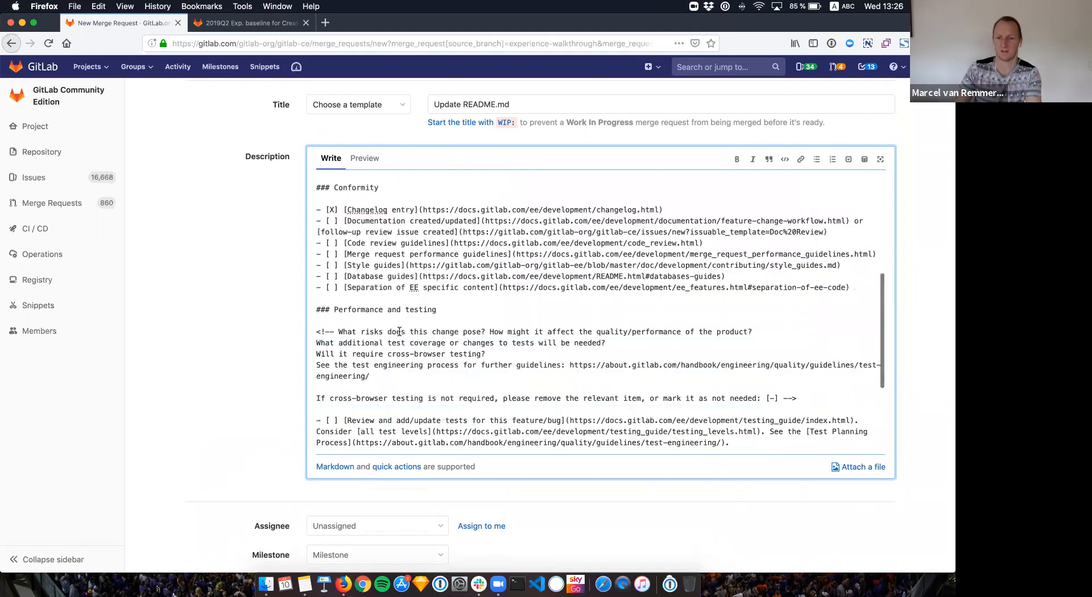
pyautogui.scroll(-5, 399, 332)
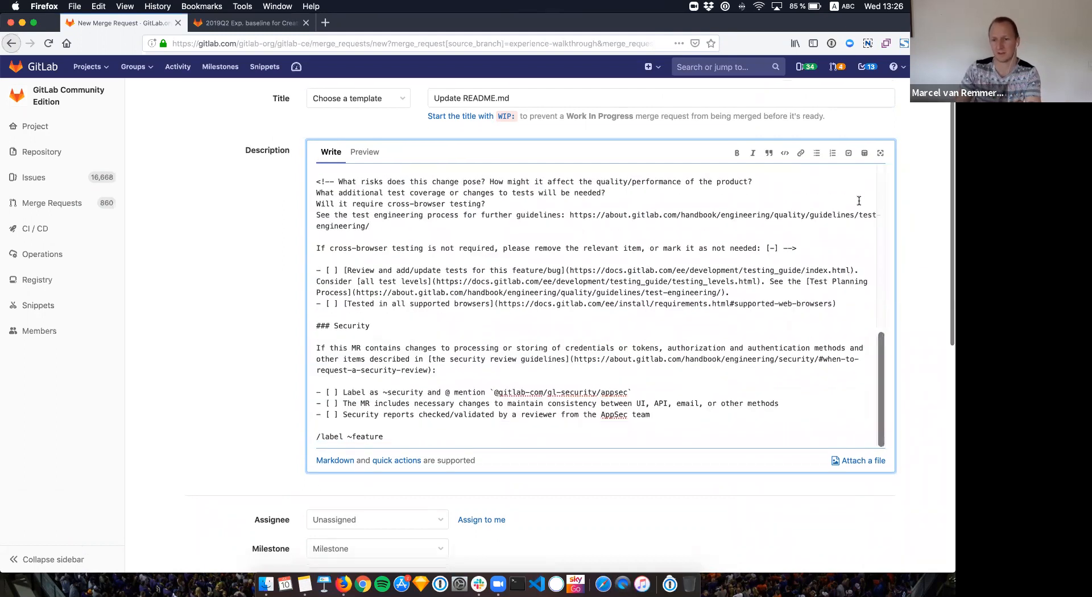
# Step: Preview the description once more and go back to editing the markdown
pyautogui.click(364, 152)
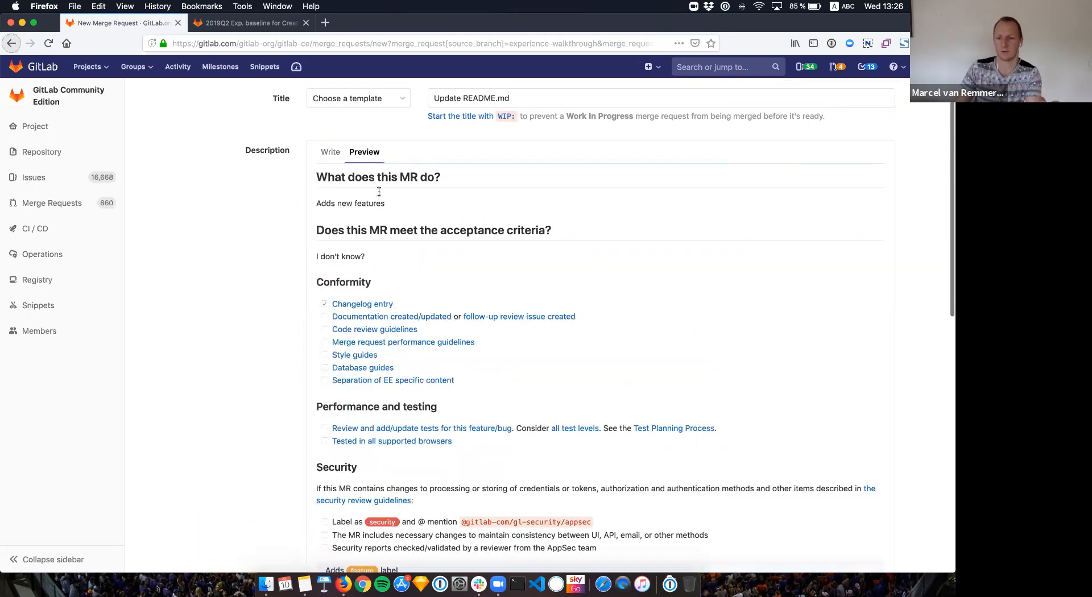
pyautogui.scroll(-2, 380, 196)
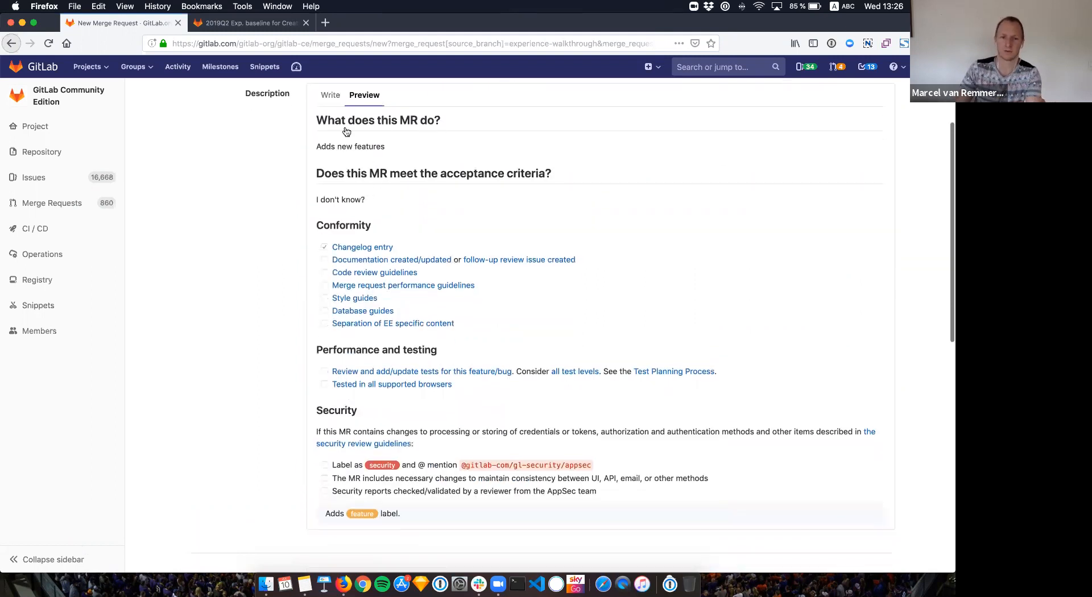
pyautogui.click(331, 95)
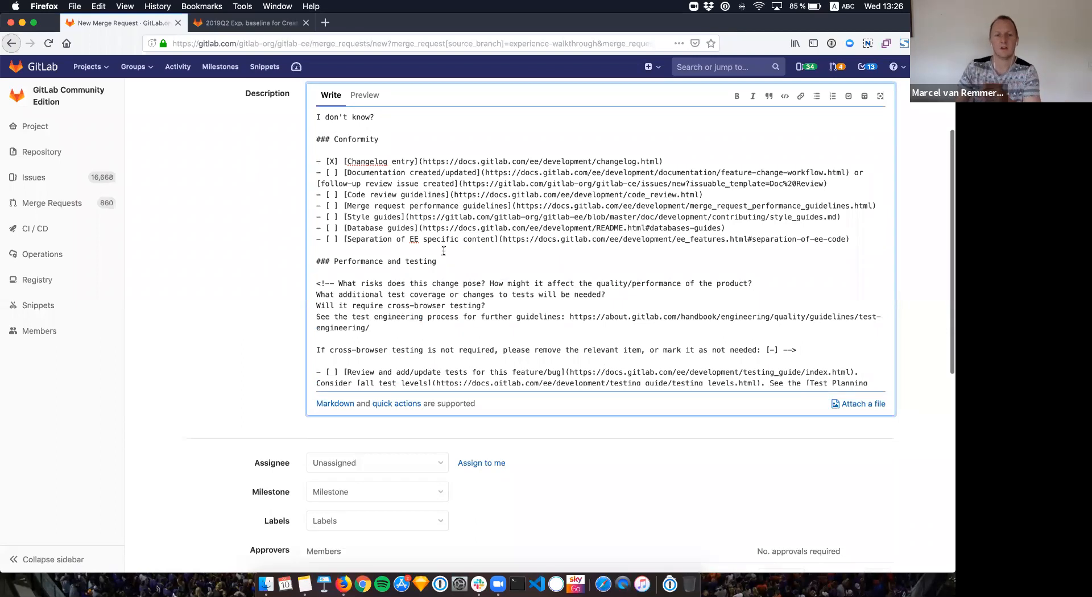
pyautogui.scroll(-5, 444, 251)
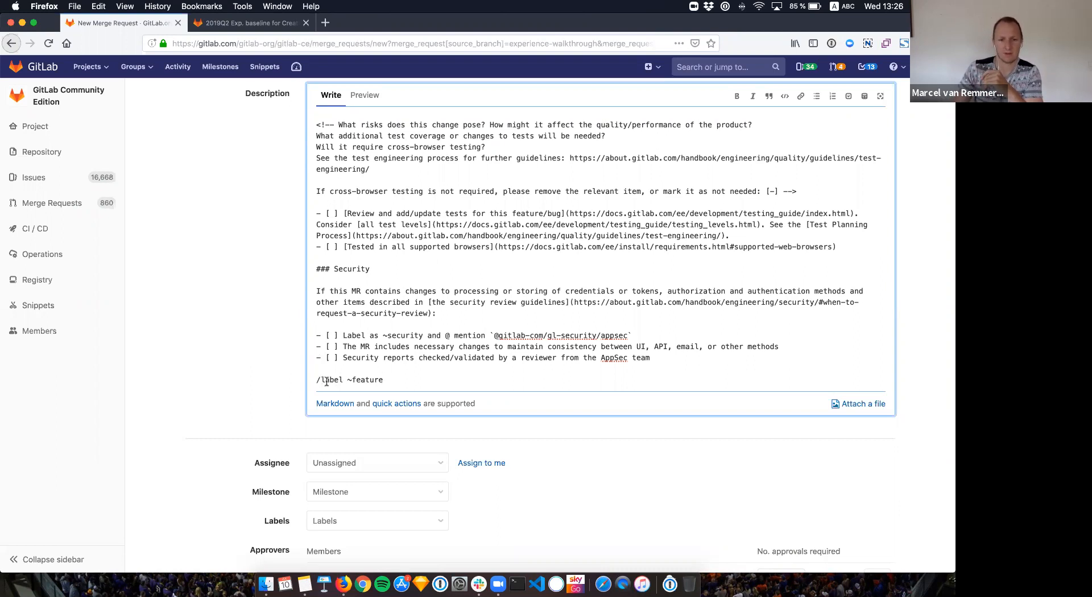
pyautogui.click(386, 380)
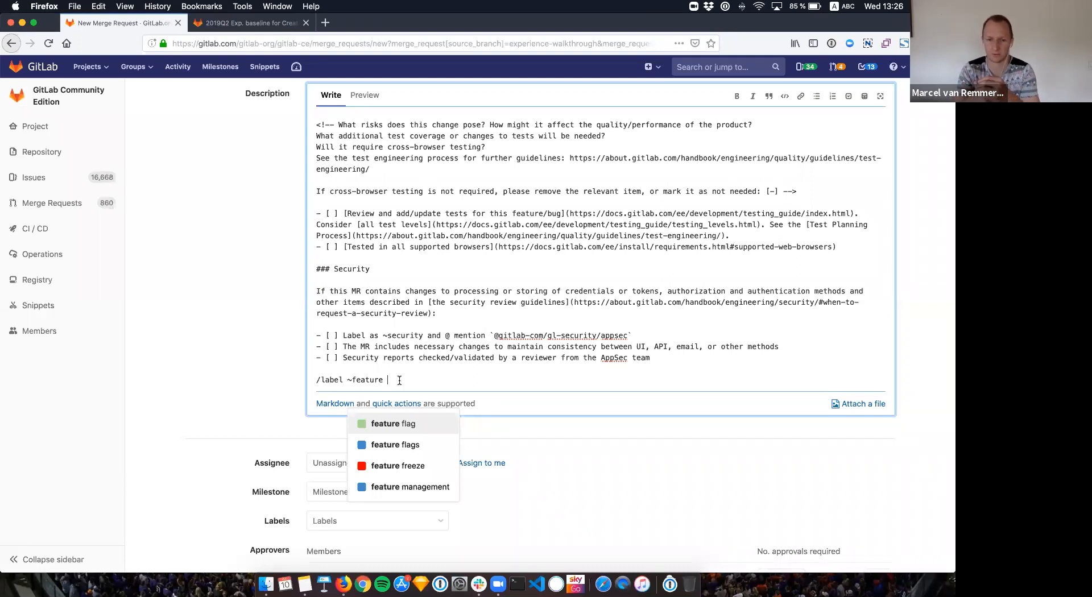
pyautogui.scroll(-3, 231, 377)
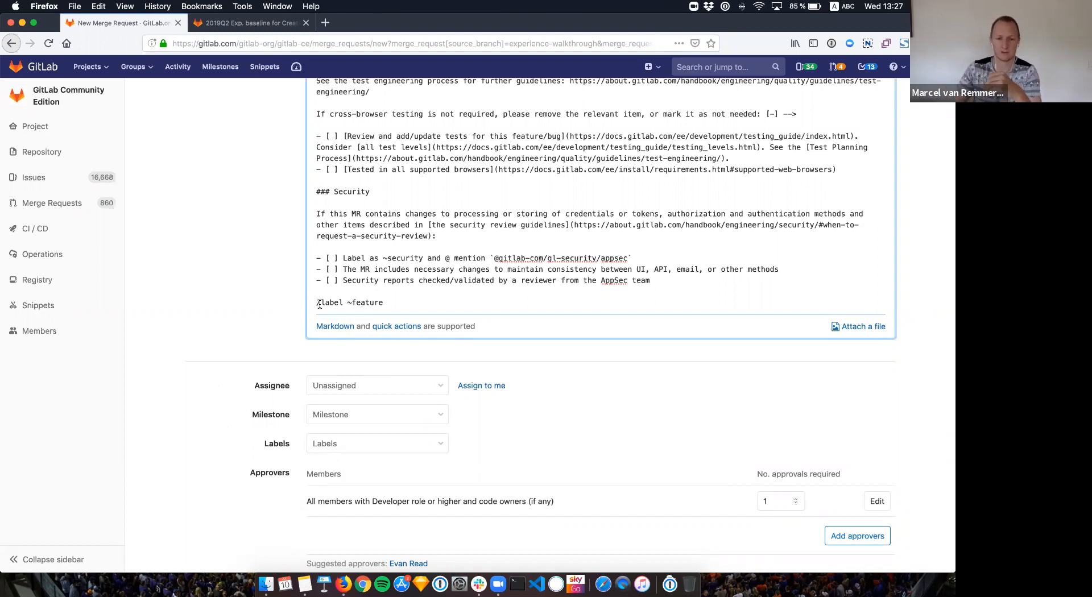
# Step: Apply the feature label by searching 'featu' in the Labels dropdown
pyautogui.click(302, 447)
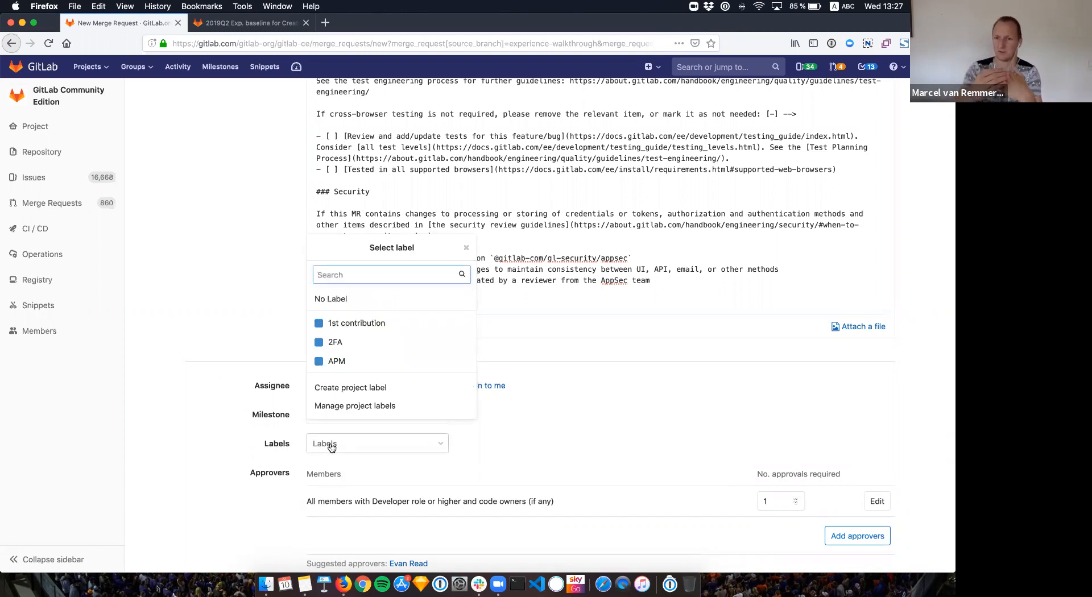
pyautogui.write('featu')
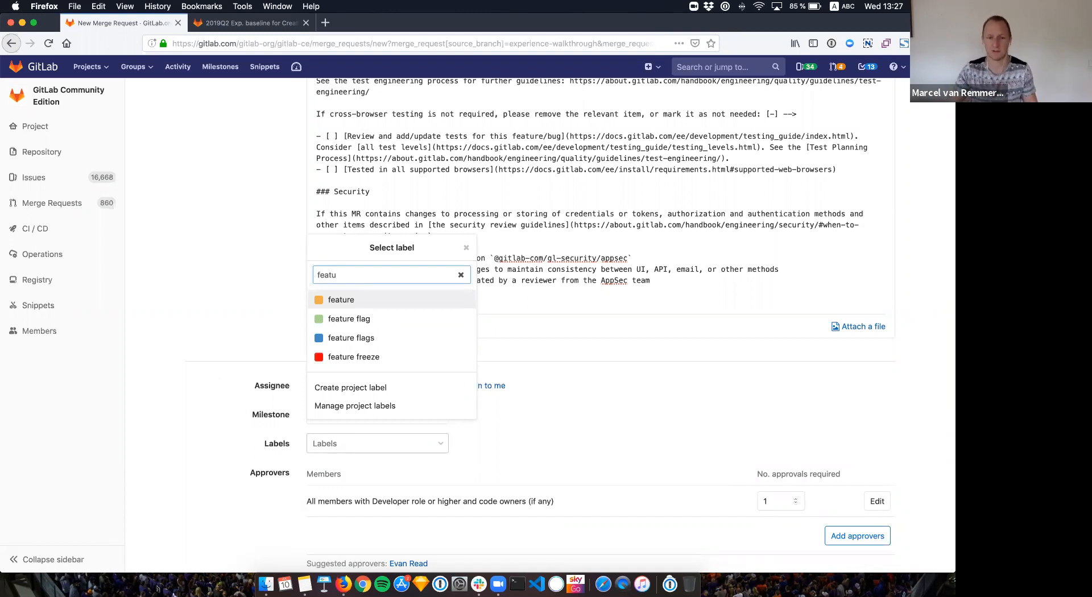
pyautogui.click(342, 301)
pyautogui.click(239, 400)
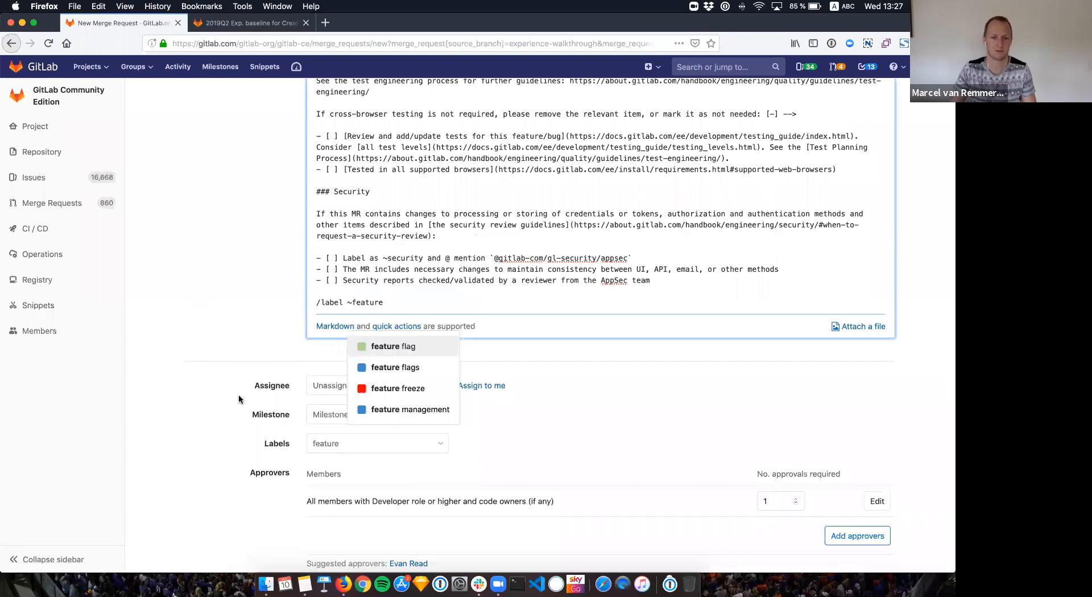
pyautogui.click(513, 445)
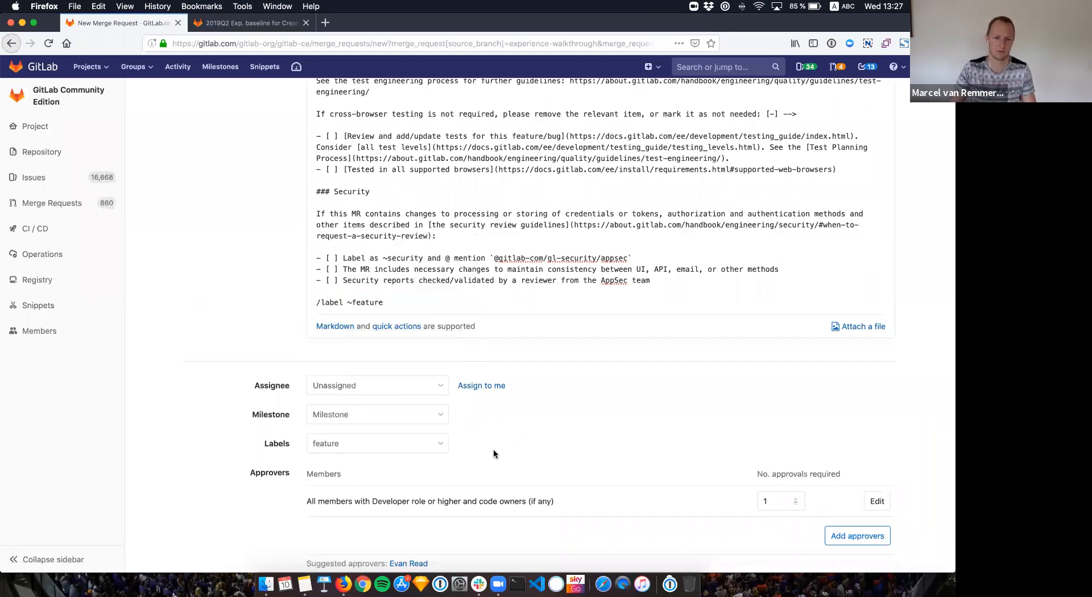
# Step: Browse the full label list and close it without changes
pyautogui.click(337, 447)
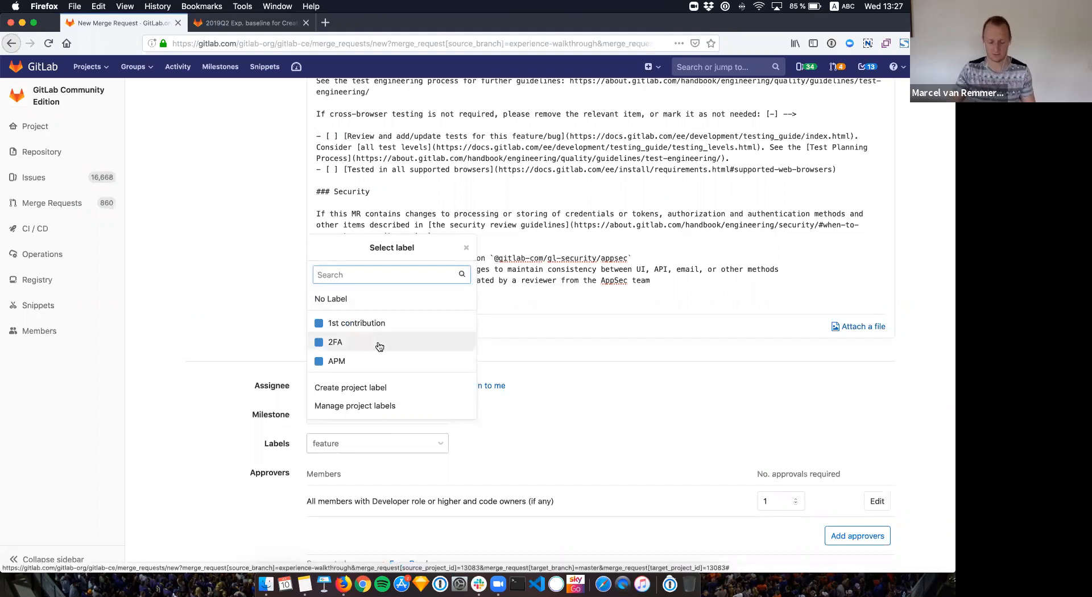
pyautogui.scroll(-5, 380, 347)
pyautogui.scroll(-8, 380, 346)
pyautogui.scroll(-6, 379, 346)
pyautogui.scroll(3, 379, 346)
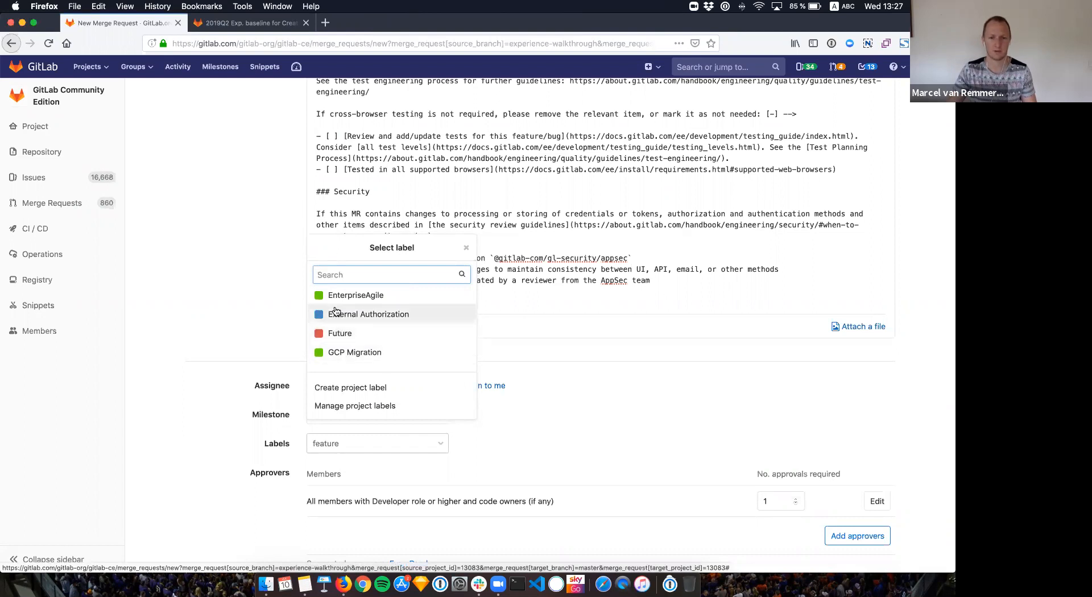
pyautogui.click(545, 367)
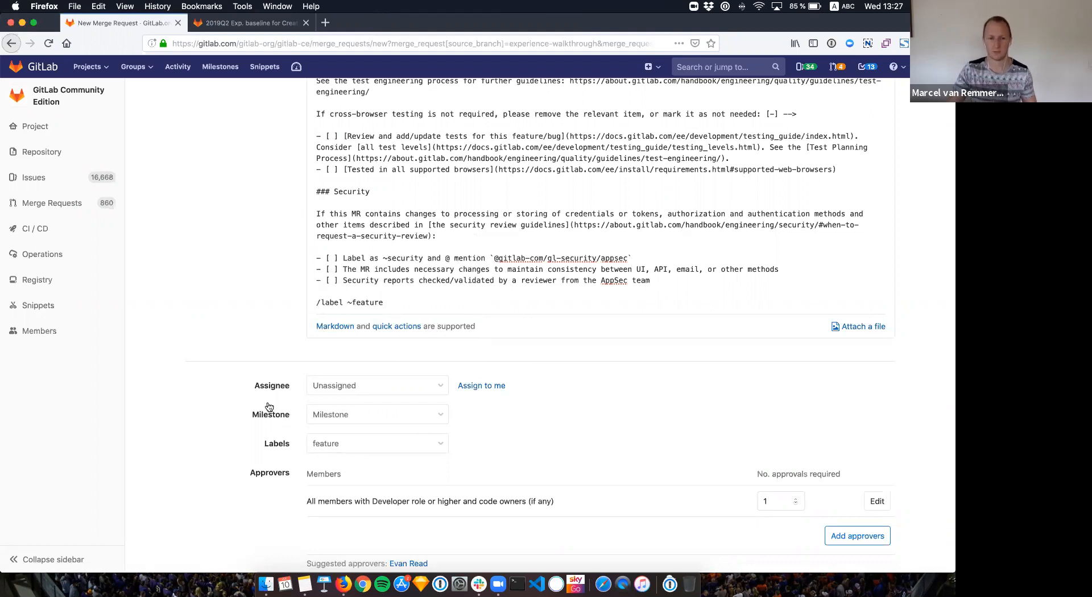
# Step: Search the labels for 'feature', then clear the search and browse all labels
pyautogui.click(342, 445)
pyautogui.write('feature')
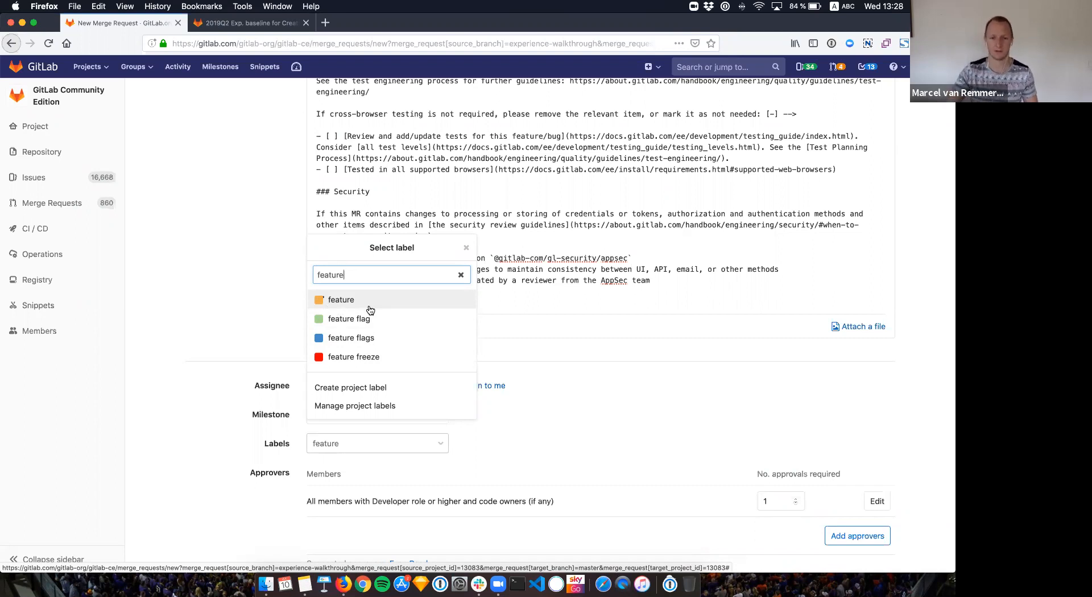
pyautogui.click(508, 435)
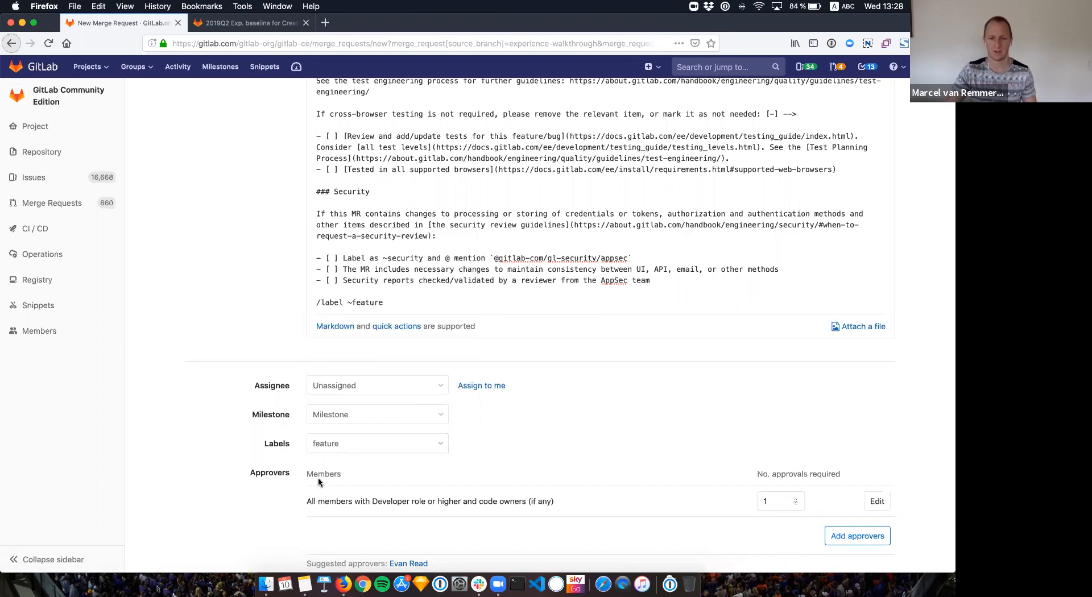
pyautogui.click(341, 444)
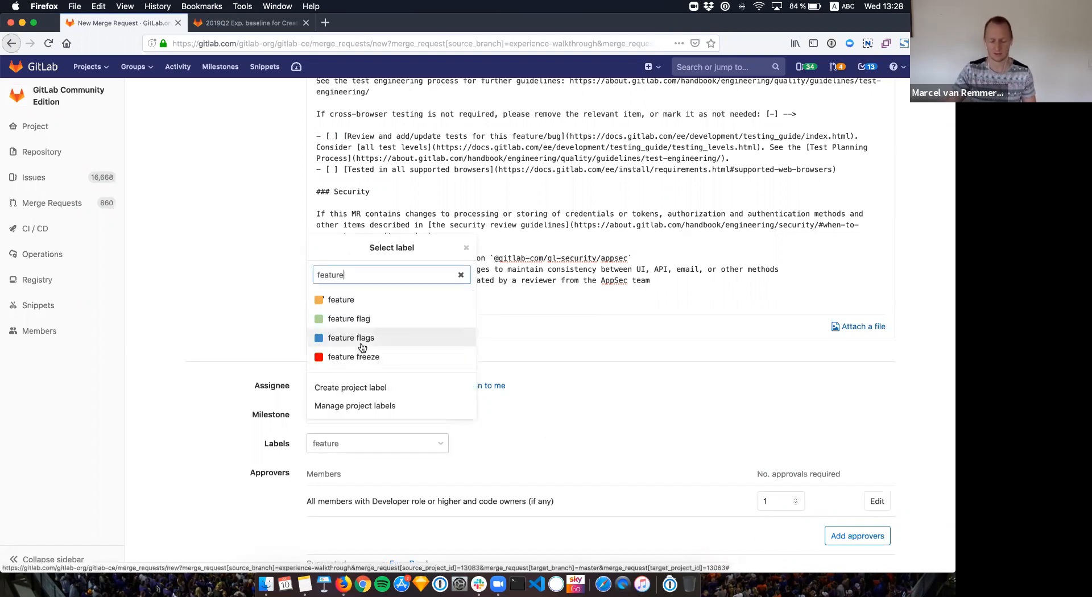
pyautogui.press('super+a')
pyautogui.press('BackSpace')
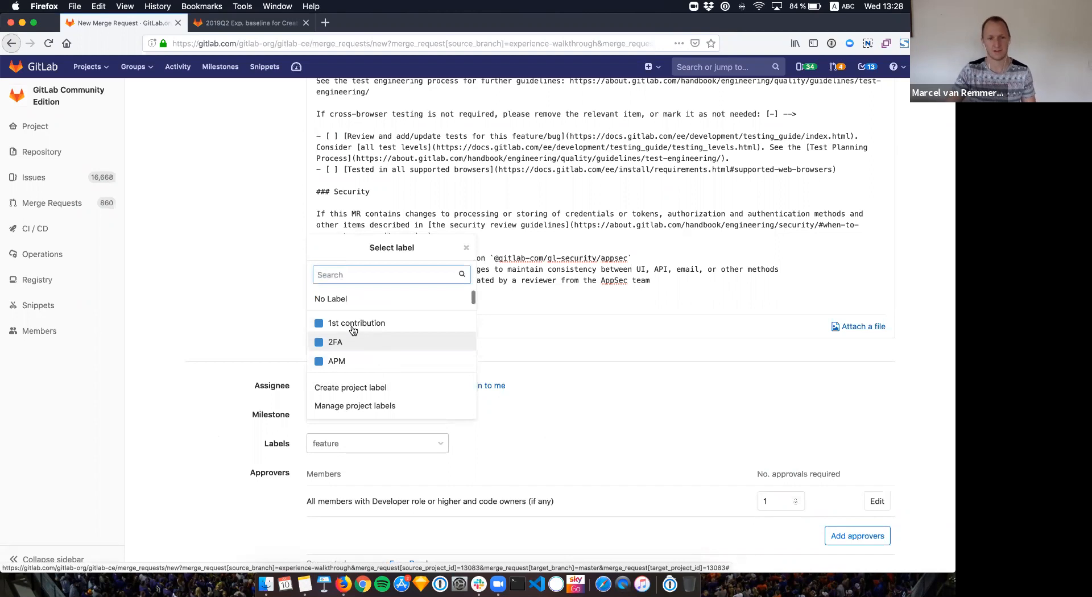
pyautogui.scroll(-10, 353, 347)
pyautogui.scroll(-10, 355, 345)
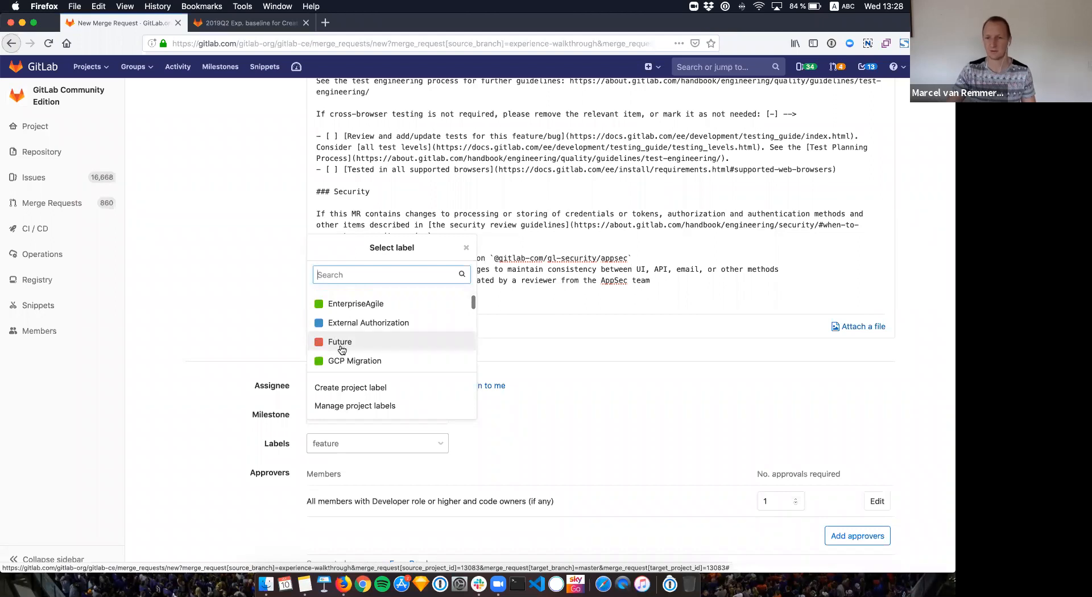
pyautogui.scroll(-15, 337, 341)
pyautogui.scroll(-15, 338, 360)
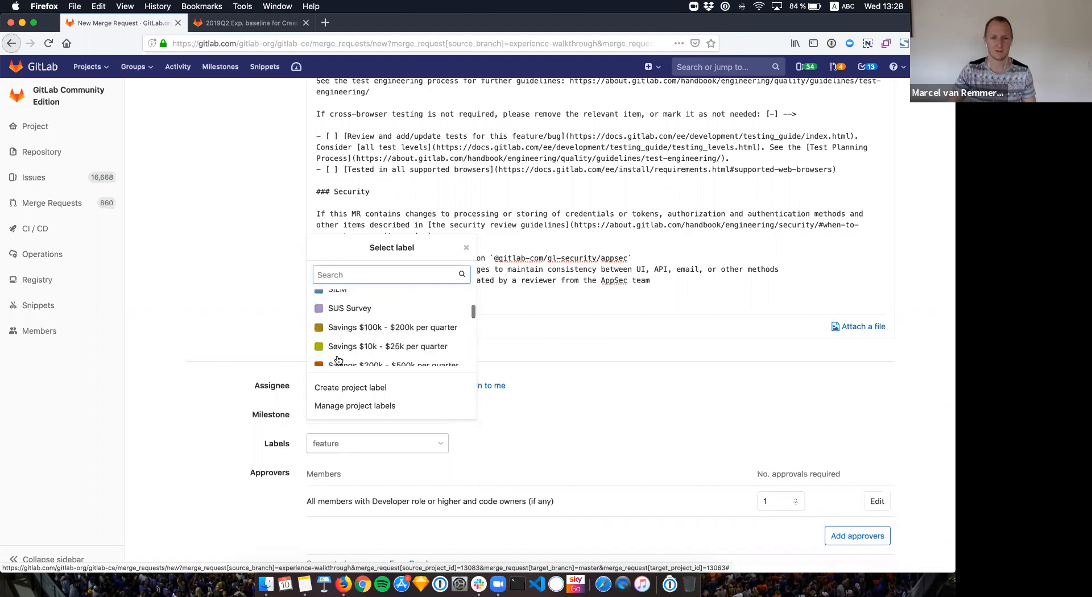
pyautogui.scroll(-10, 338, 360)
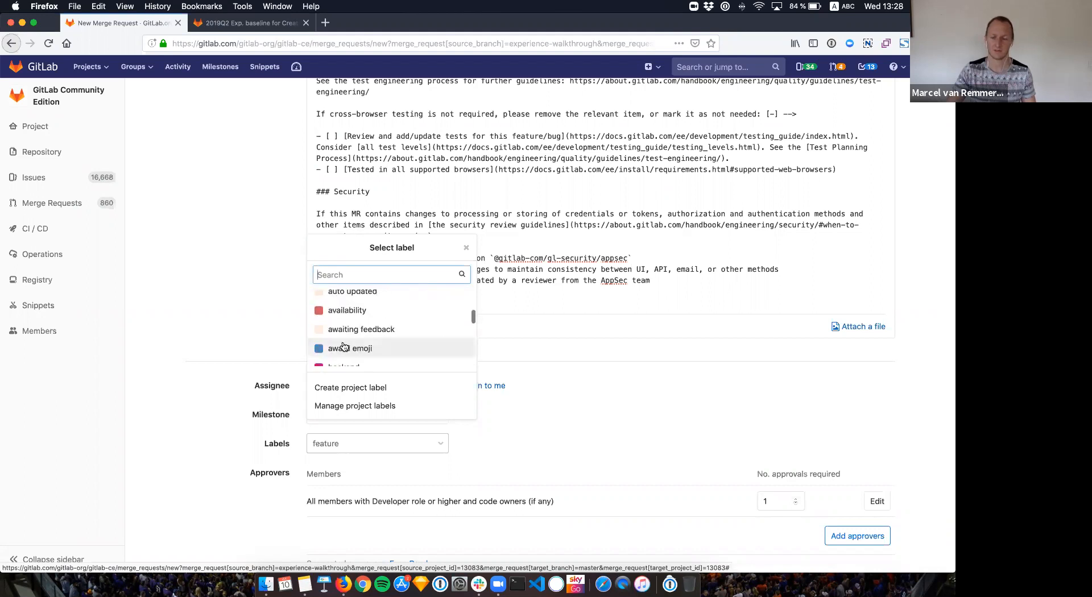
pyautogui.scroll(-10, 343, 347)
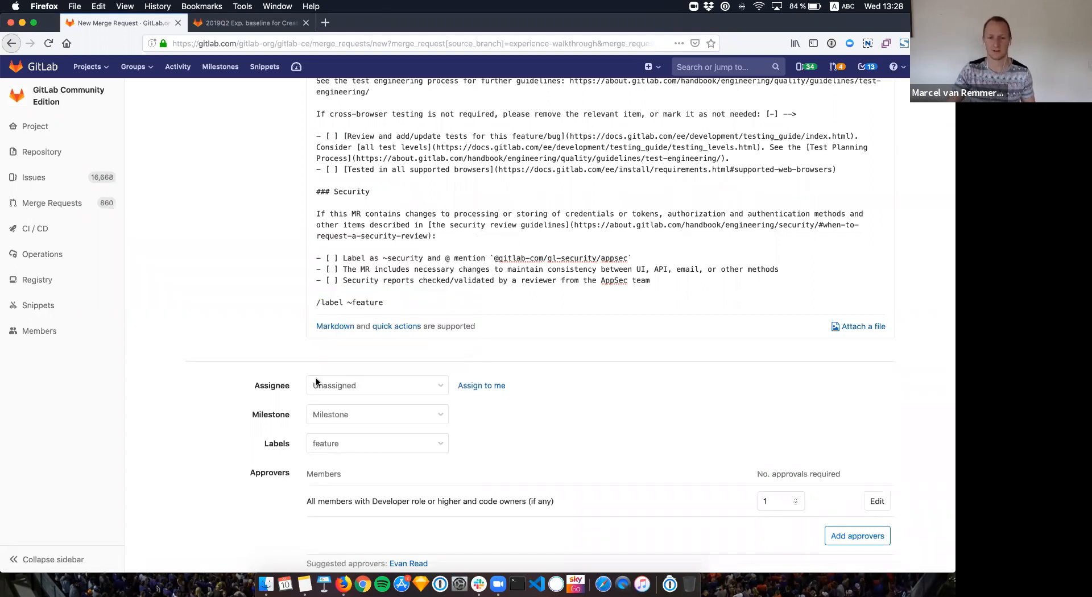
# Step: Remove the feature label from the merge request
pyautogui.click(364, 444)
pyautogui.write('featu')
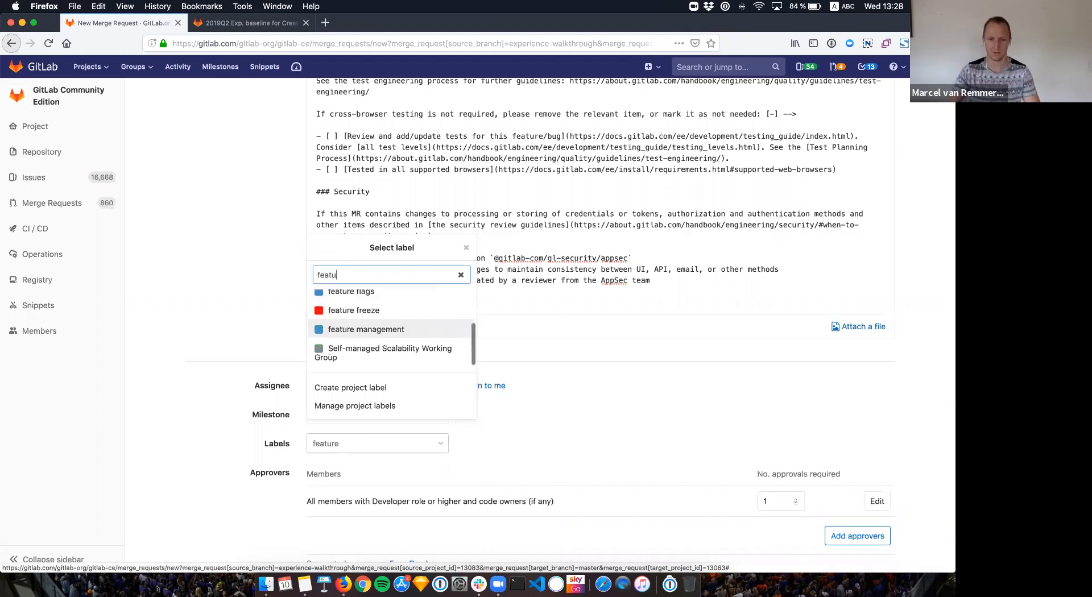
pyautogui.scroll(2, 376, 320)
pyautogui.click(360, 303)
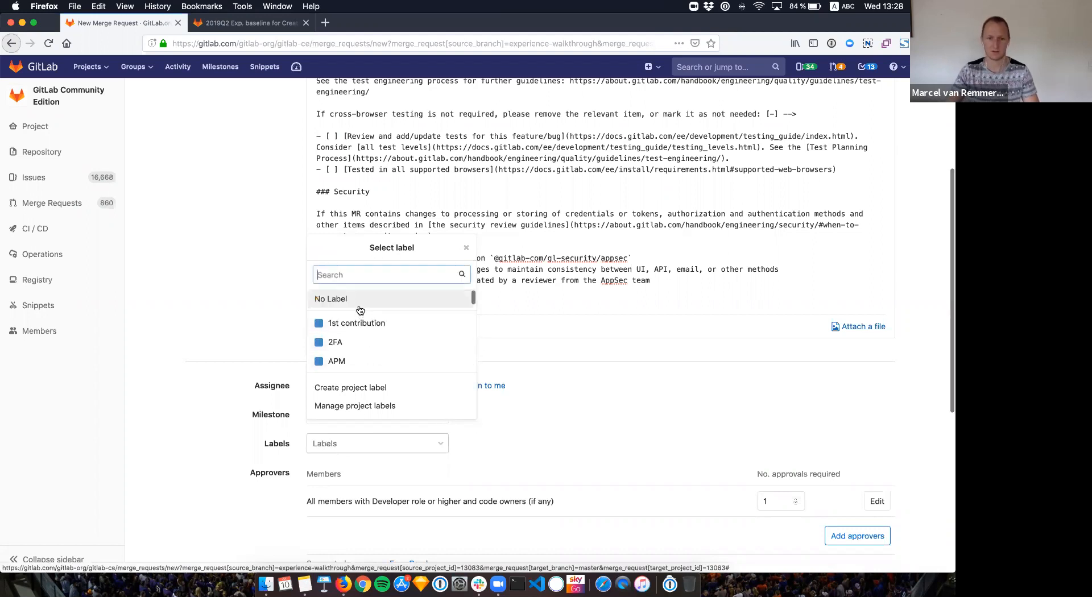
pyautogui.click(547, 449)
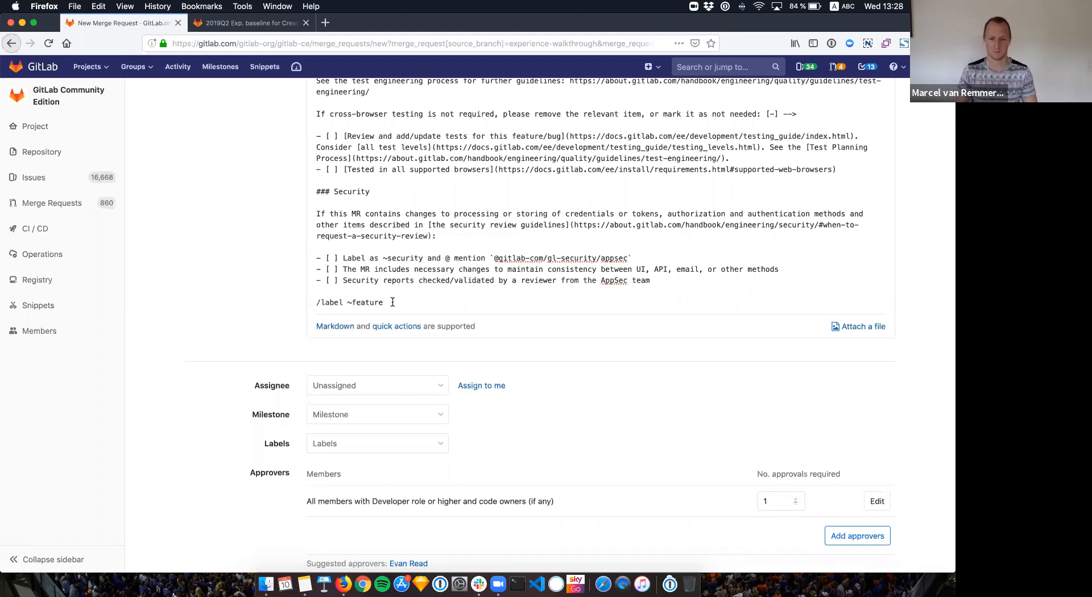
# Step: Apply the UX, ui themes and 1st contribution labels
pyautogui.click(329, 444)
pyautogui.write('ux')
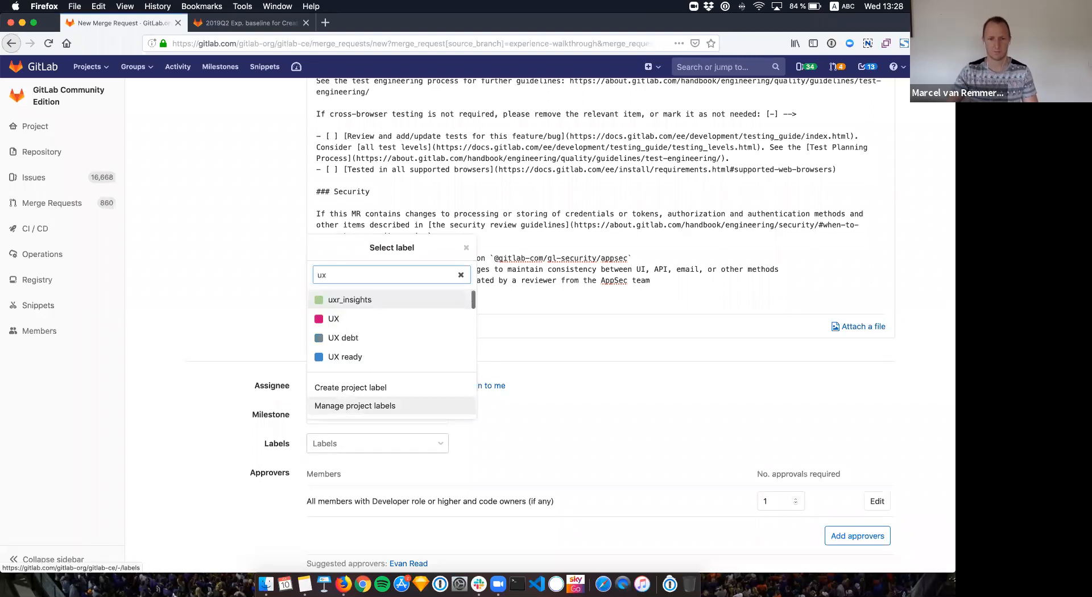
pyautogui.click(345, 329)
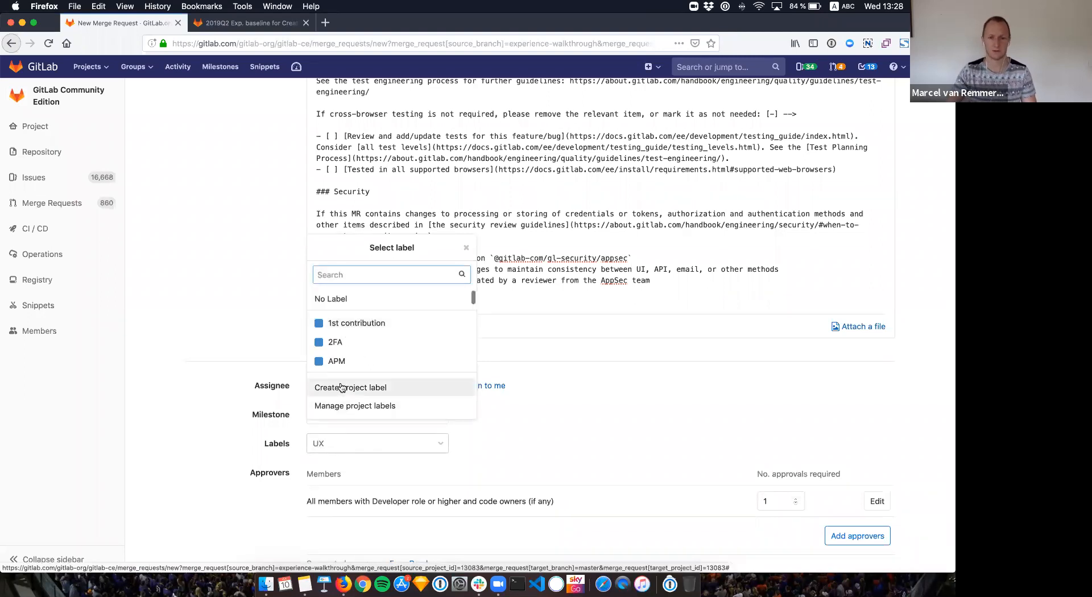
pyautogui.write('ui')
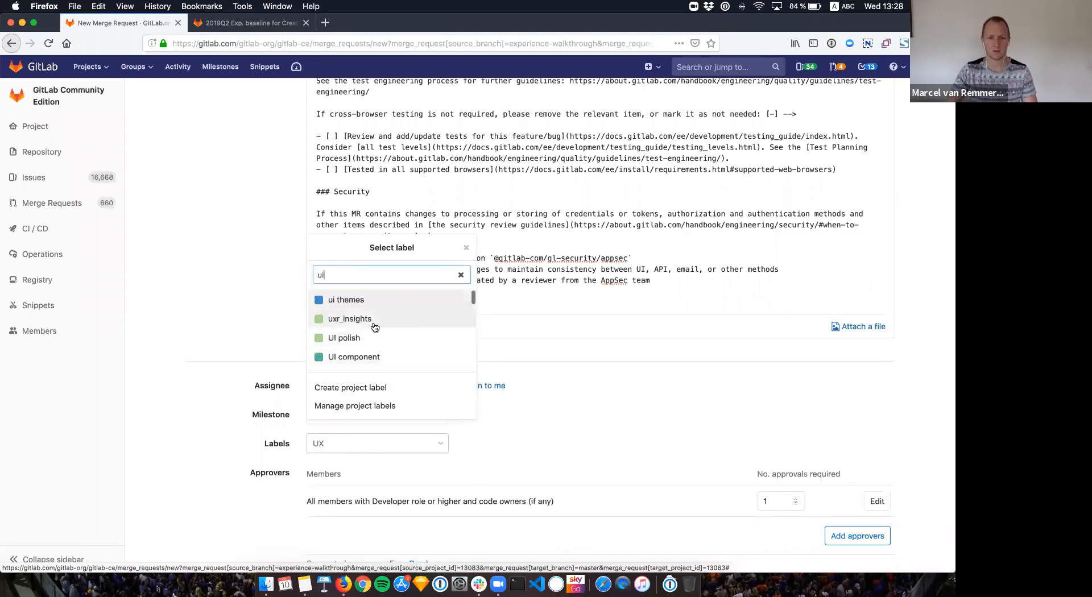
pyautogui.scroll(-1, 371, 340)
pyautogui.scroll(-2, 371, 340)
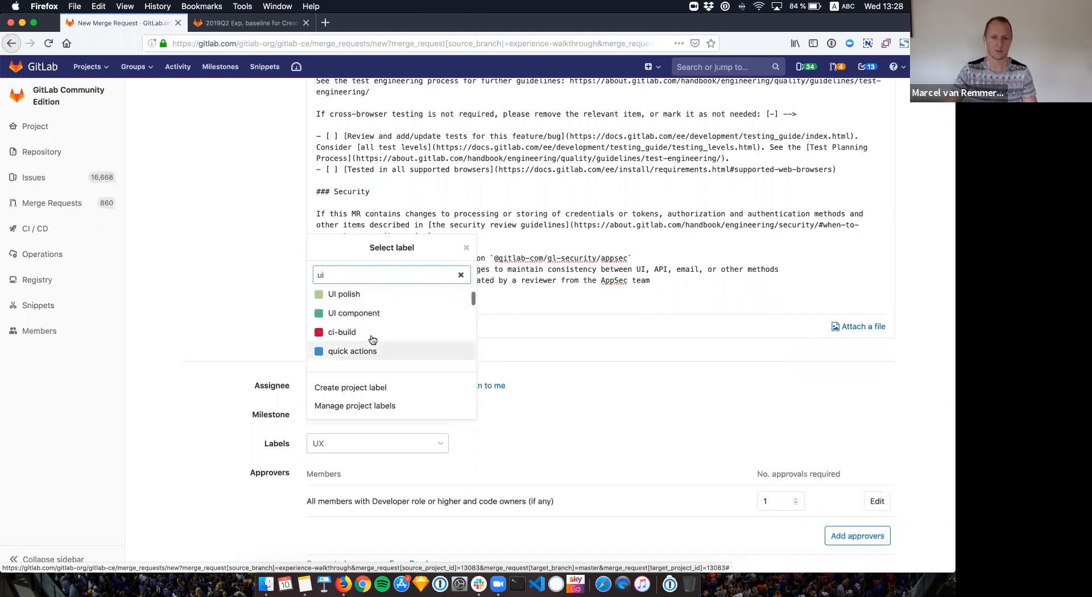
pyautogui.scroll(3, 364, 319)
pyautogui.click(360, 307)
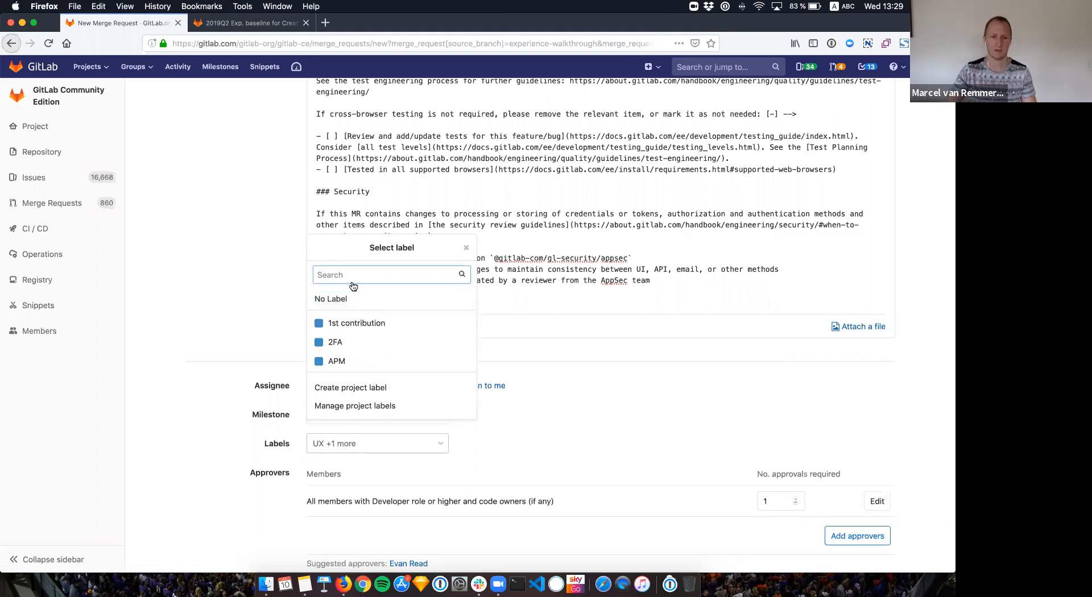
pyautogui.click(347, 324)
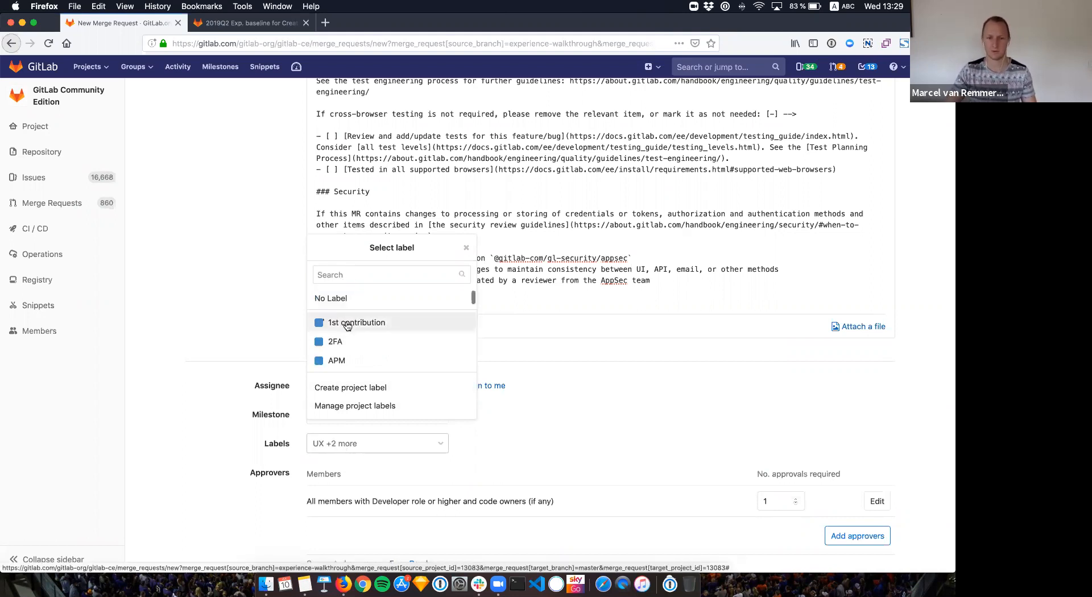
pyautogui.click(552, 455)
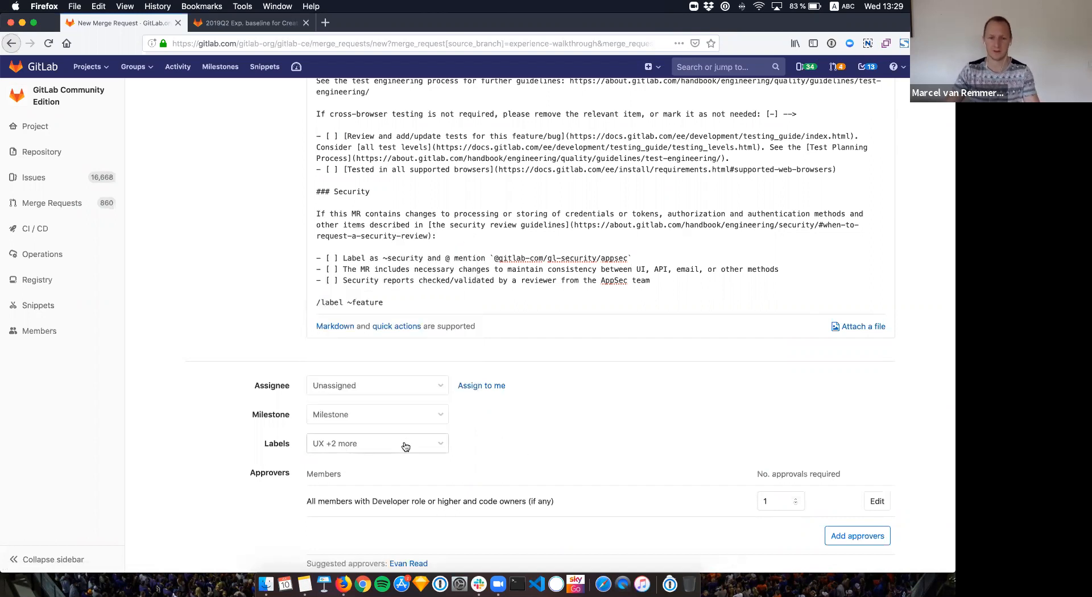
pyautogui.scroll(-1, 431, 448)
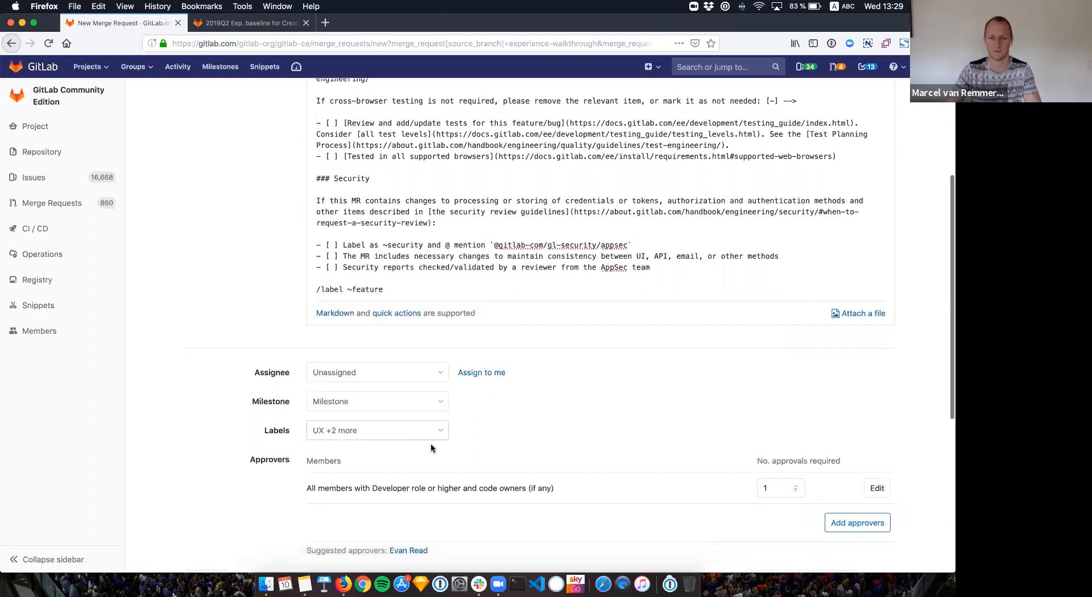
pyautogui.scroll(-1, 431, 449)
pyautogui.click(421, 413)
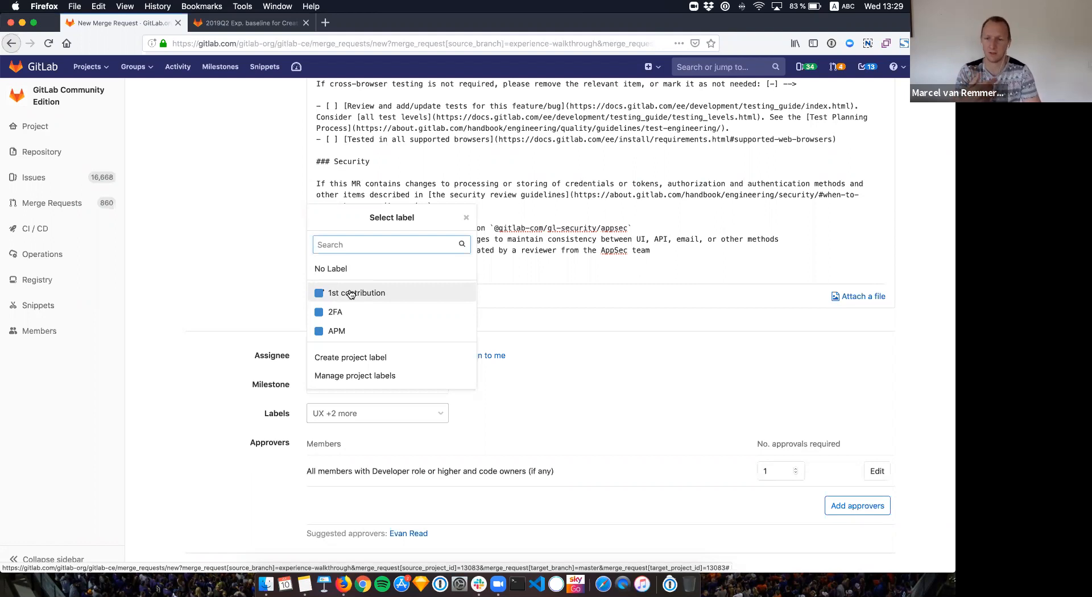
pyautogui.scroll(-10, 351, 294)
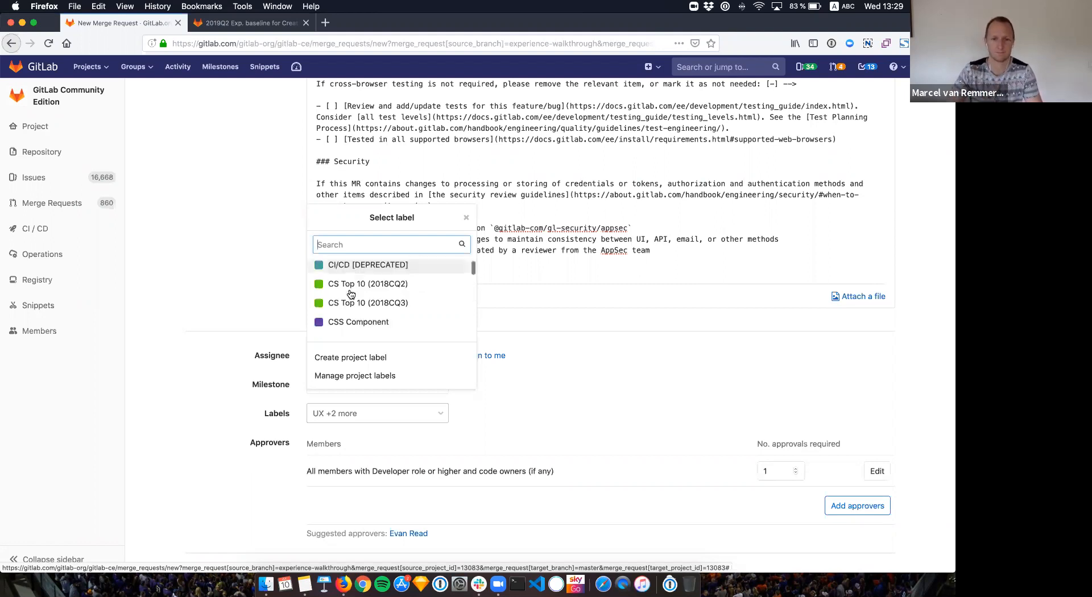
pyautogui.scroll(-10, 351, 294)
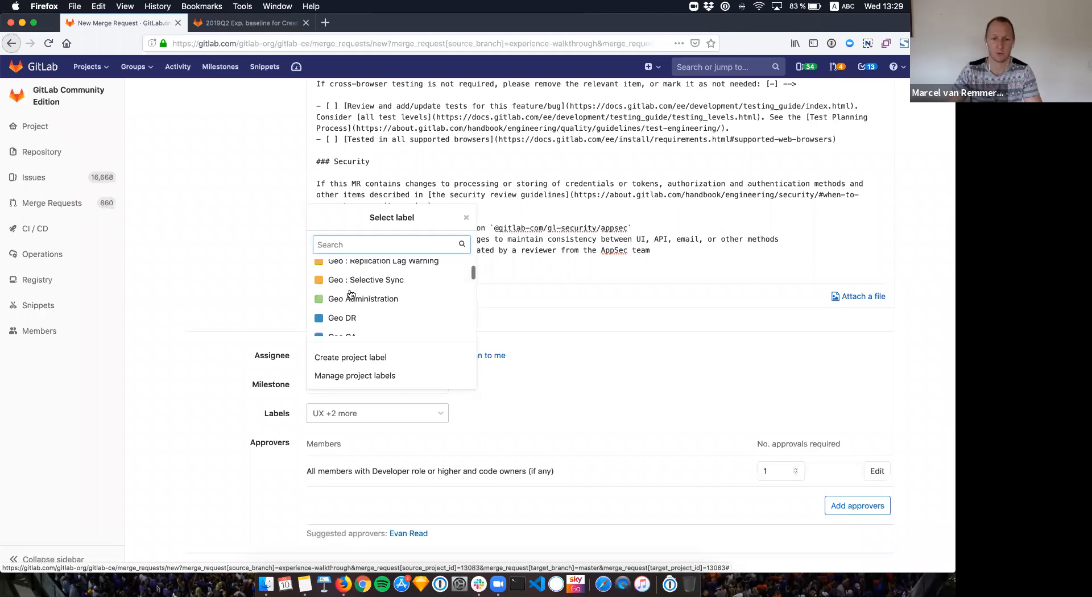
pyautogui.scroll(-15, 353, 293)
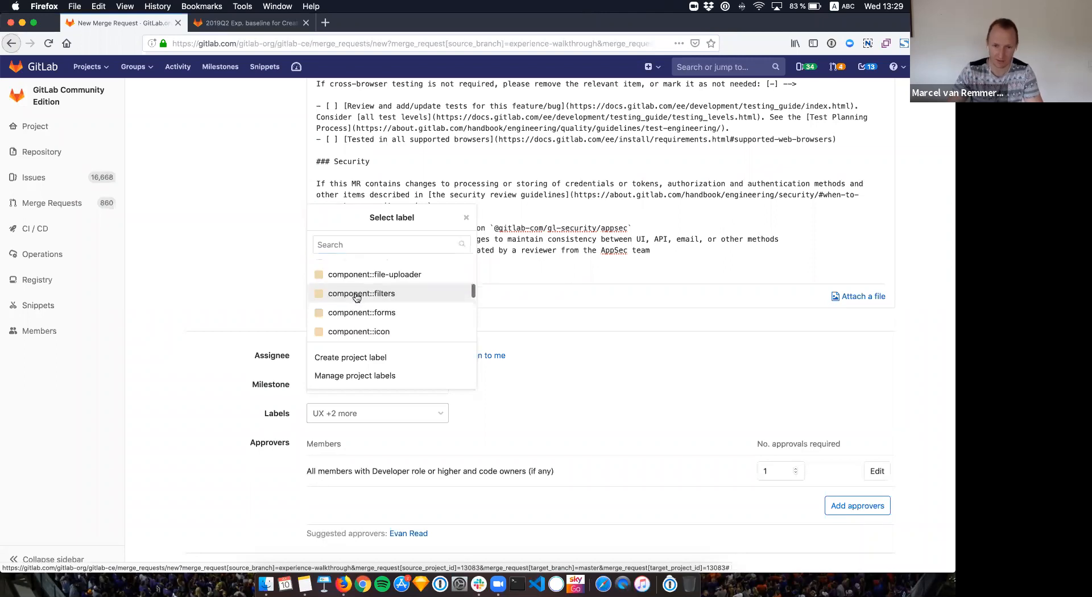
pyautogui.scroll(-15, 363, 292)
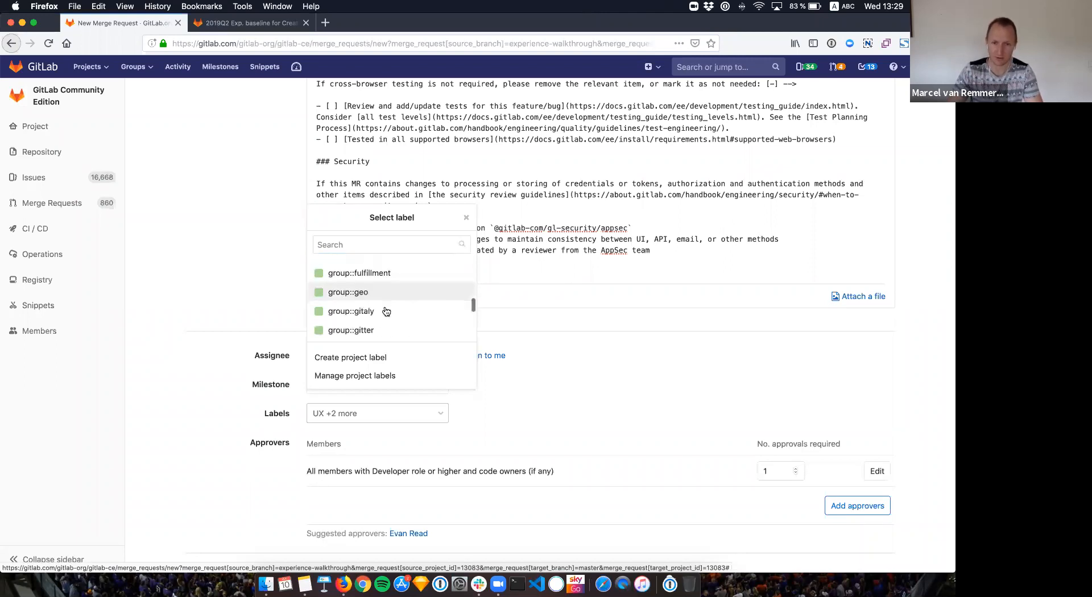
pyautogui.scroll(-15, 391, 316)
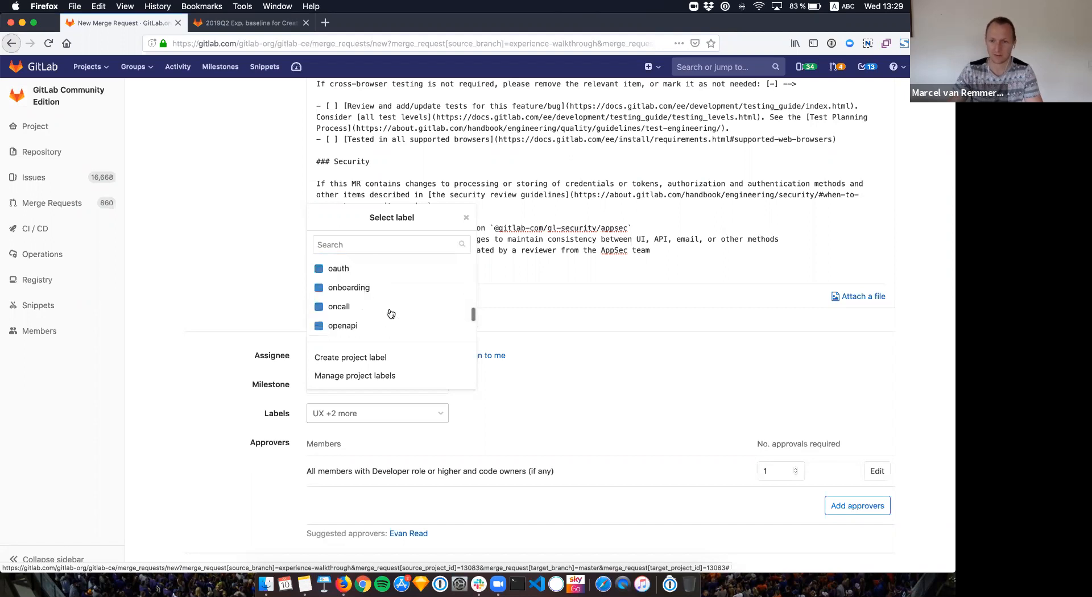
pyautogui.scroll(15, 391, 313)
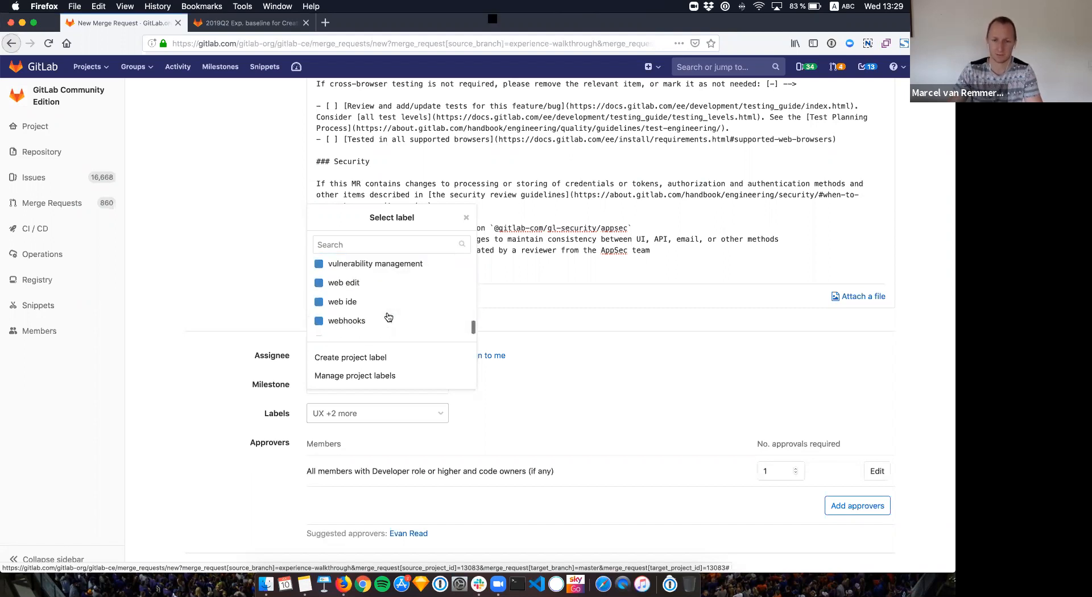
pyautogui.click(593, 406)
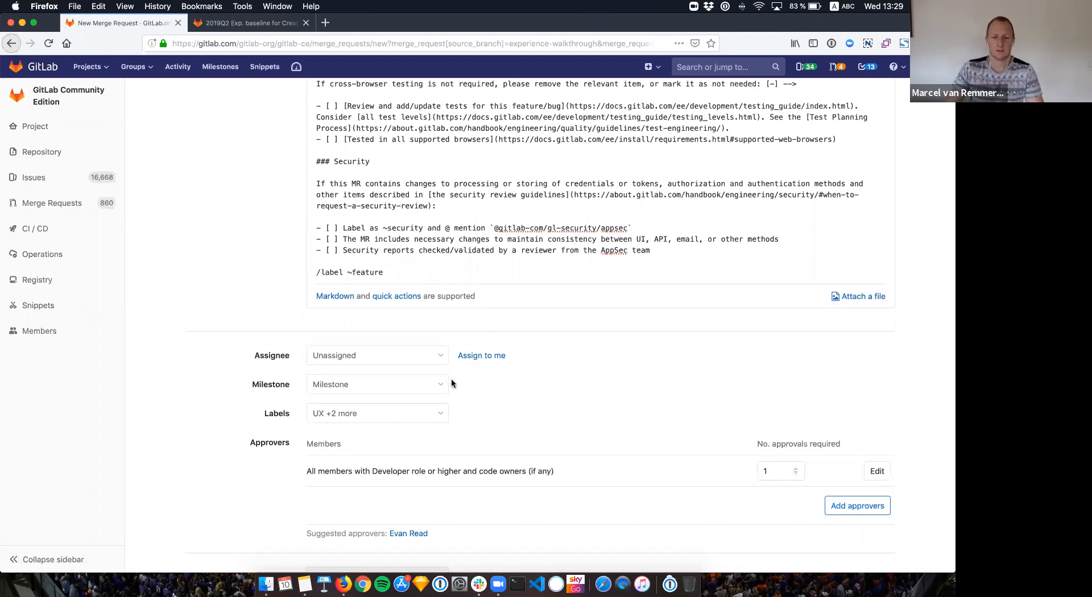
pyautogui.click(401, 274)
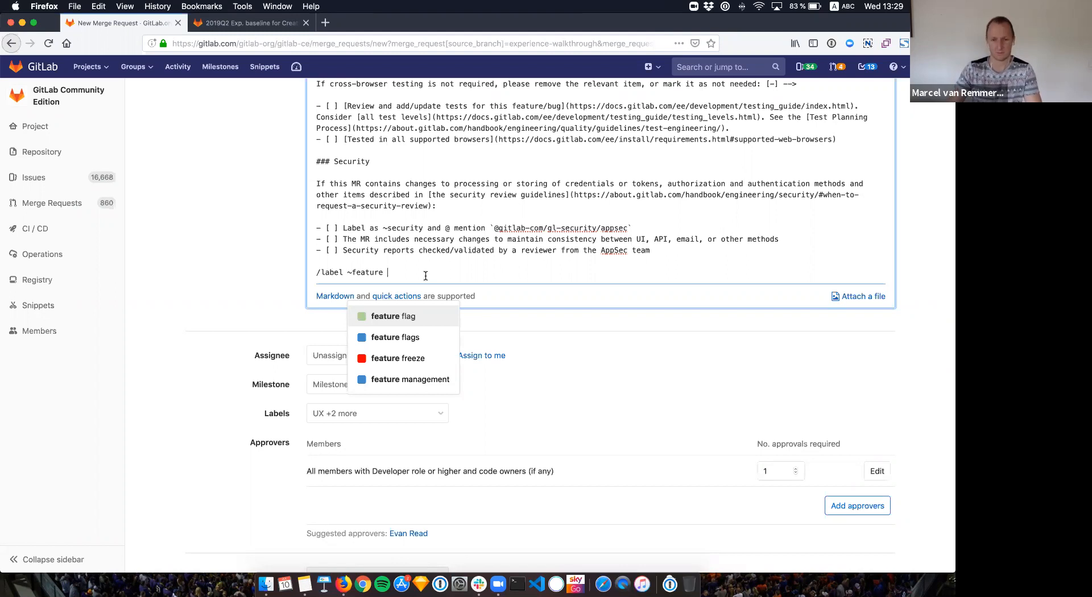
# Step: Clean the quick action to '/label ~feature' and start a new line with '/'
pyautogui.press('Return')
pyautogui.press('BackSpace')
pyautogui.press('BackSpace')
pyautogui.press('BackSpace')
pyautogui.press('BackSpace')
pyautogui.press('BackSpace')
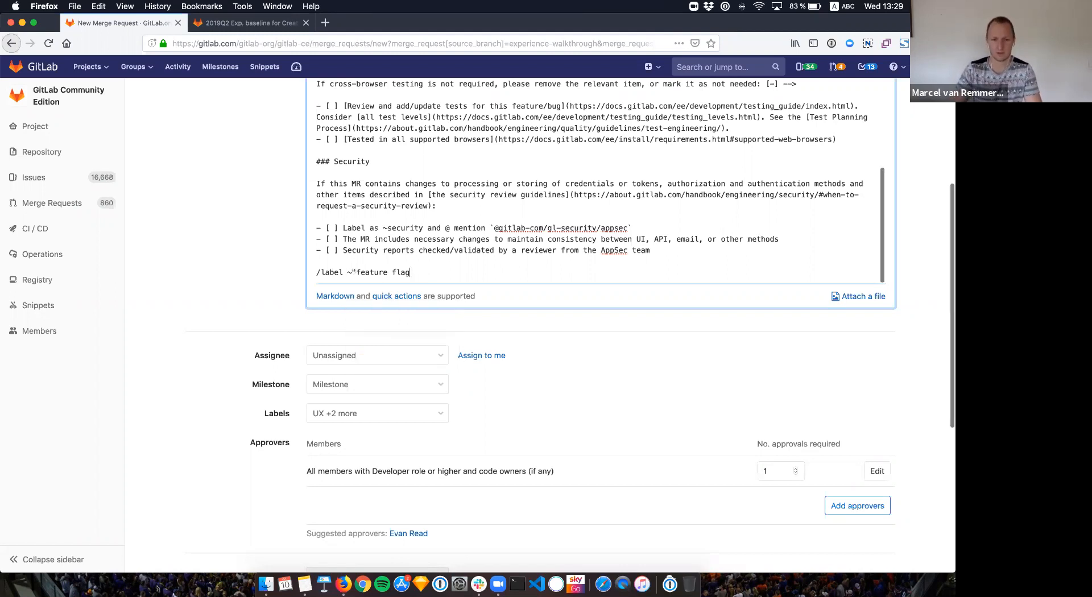
pyautogui.click(356, 273)
pyautogui.press('BackSpace')
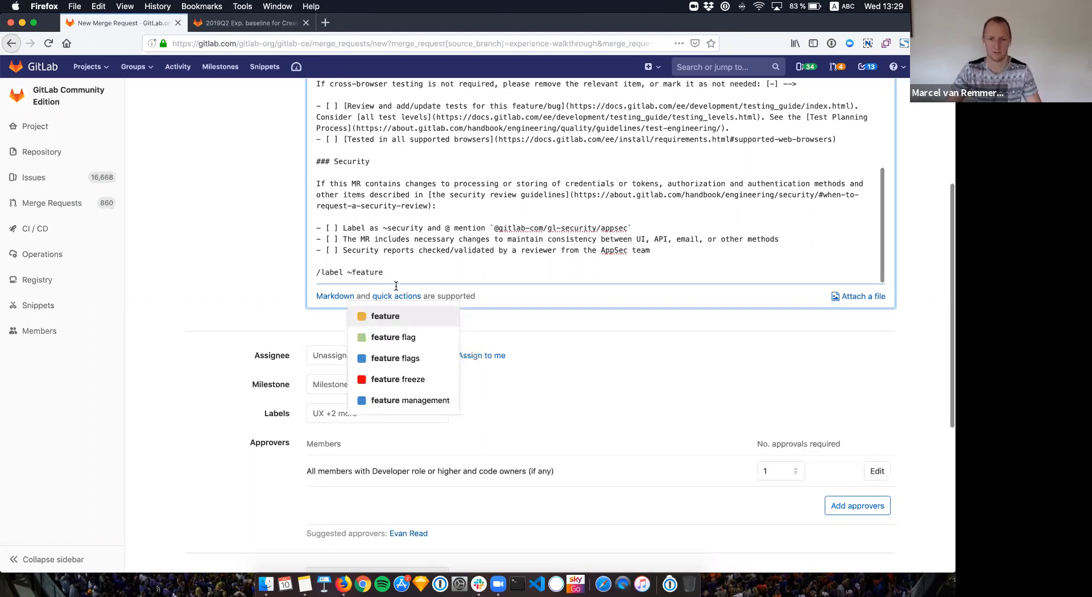
pyautogui.press('Return')
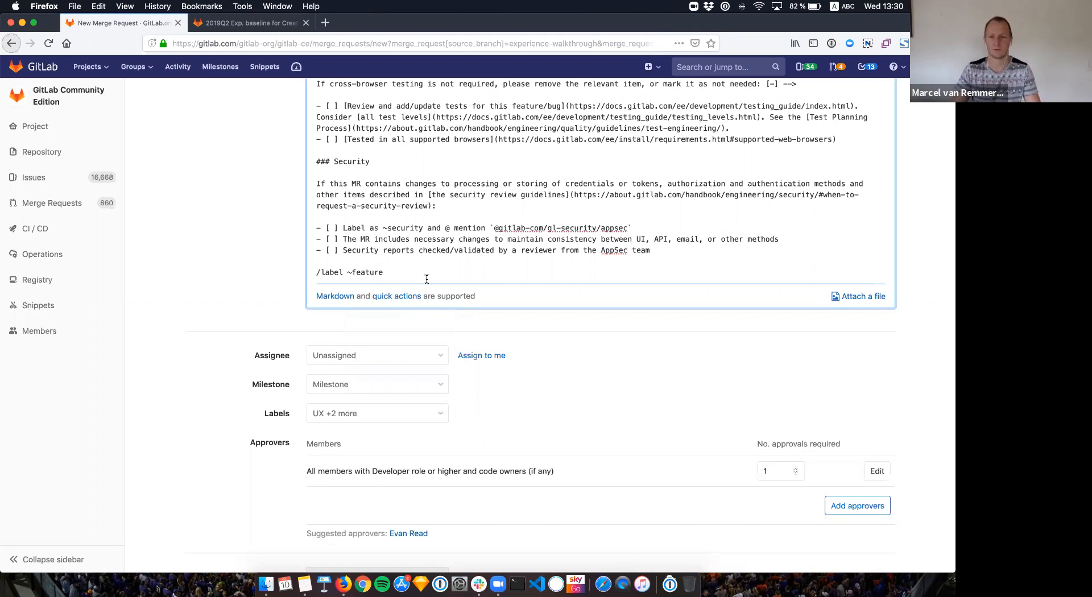
pyautogui.press('Return')
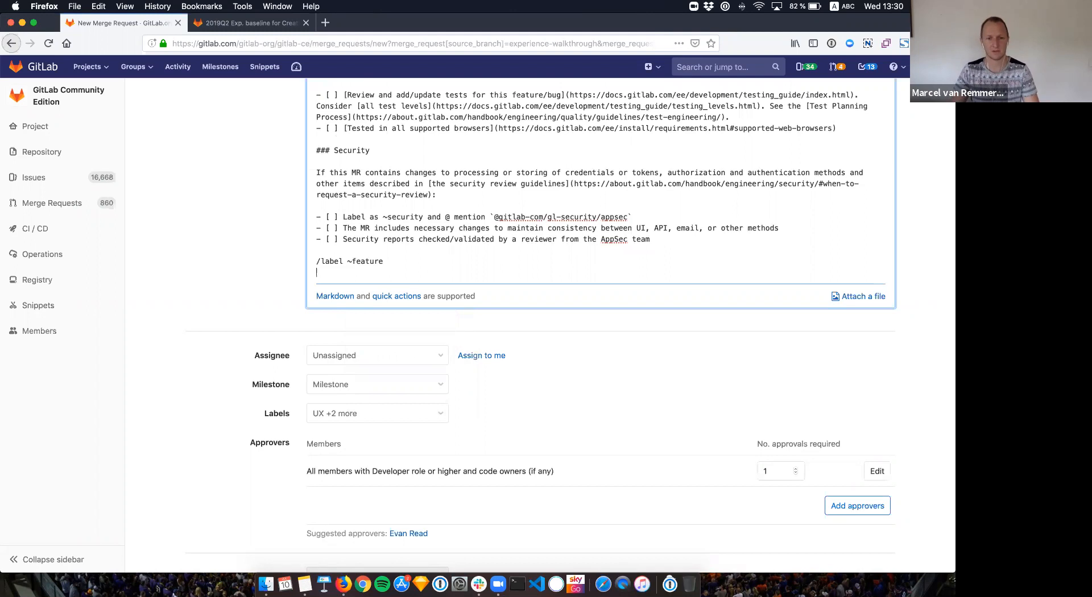
pyautogui.write('/')
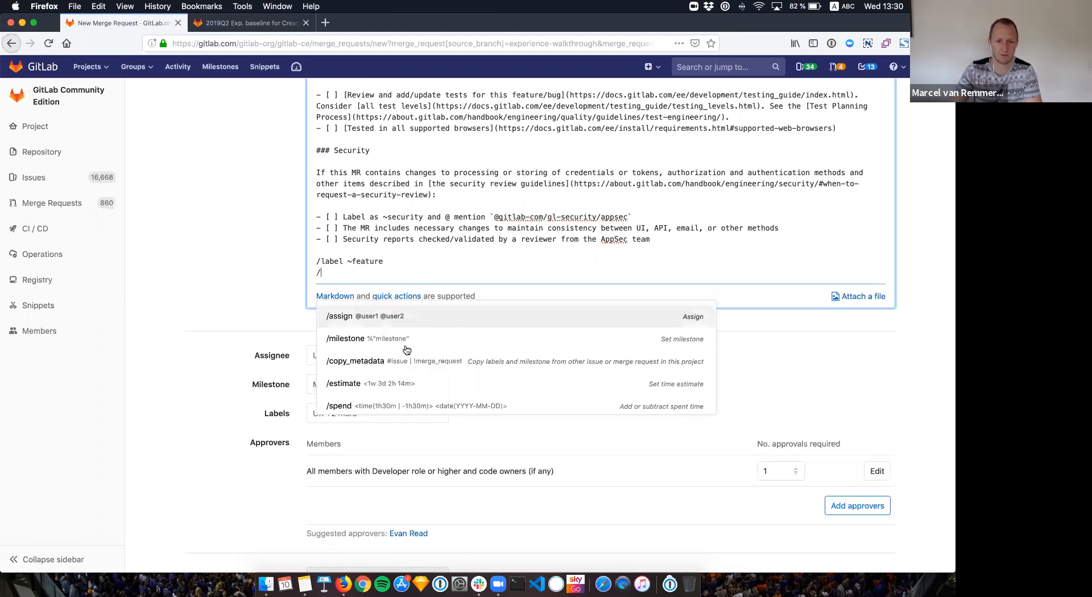
# Step: Insert '/milestone %' from the quick actions list, offering milestones 12.1 to 12.5
pyautogui.scroll(-1, 406, 350)
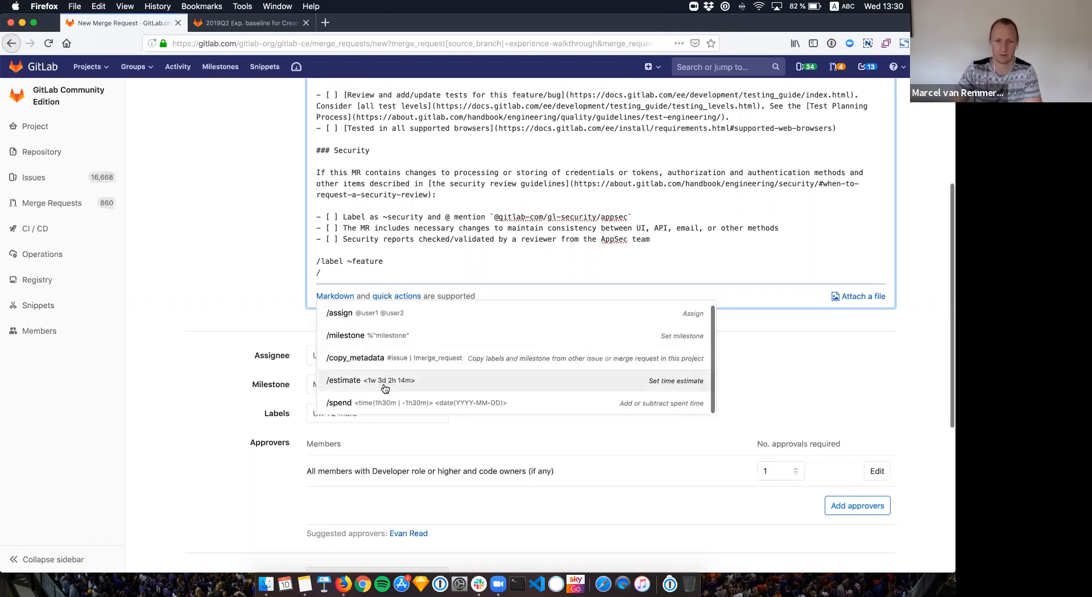
pyautogui.scroll(1, 386, 333)
pyautogui.scroll(-1, 392, 353)
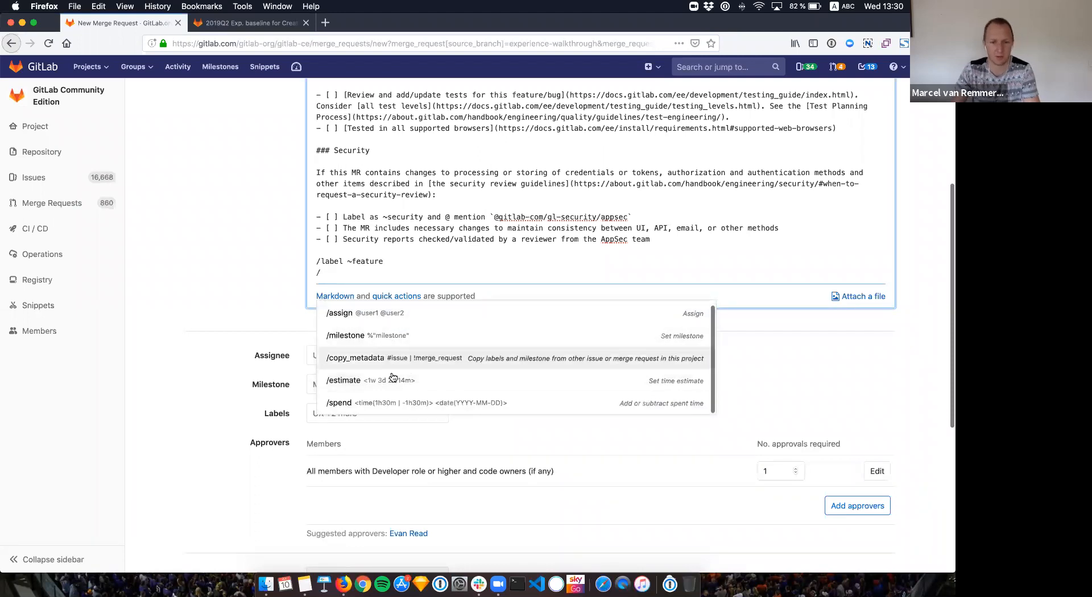
pyautogui.scroll(-1, 390, 382)
pyautogui.scroll(1, 381, 342)
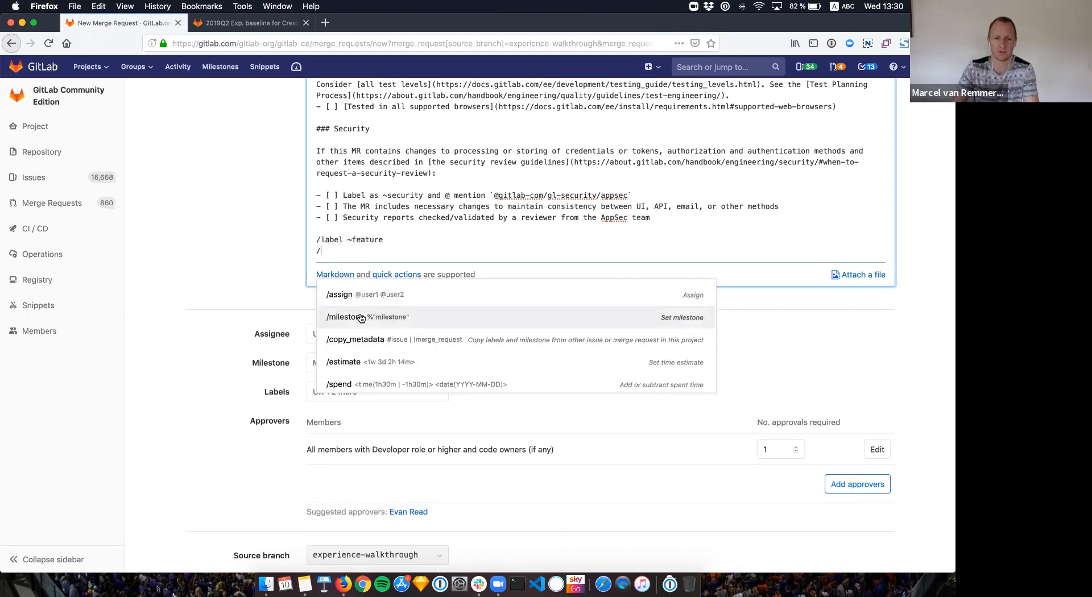
pyautogui.scroll(-1, 370, 345)
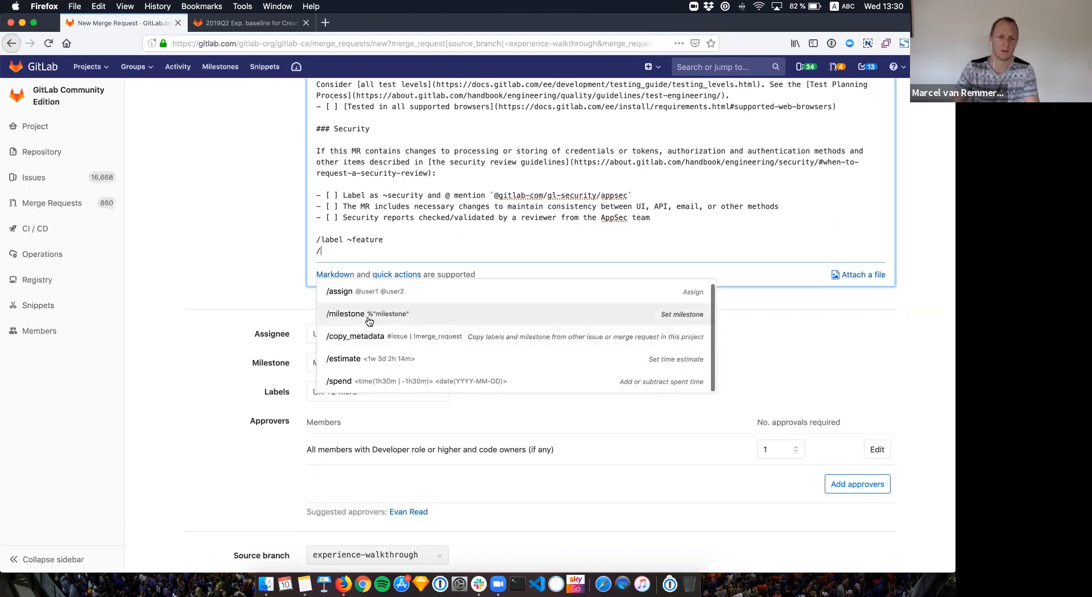
pyautogui.scroll(1, 370, 322)
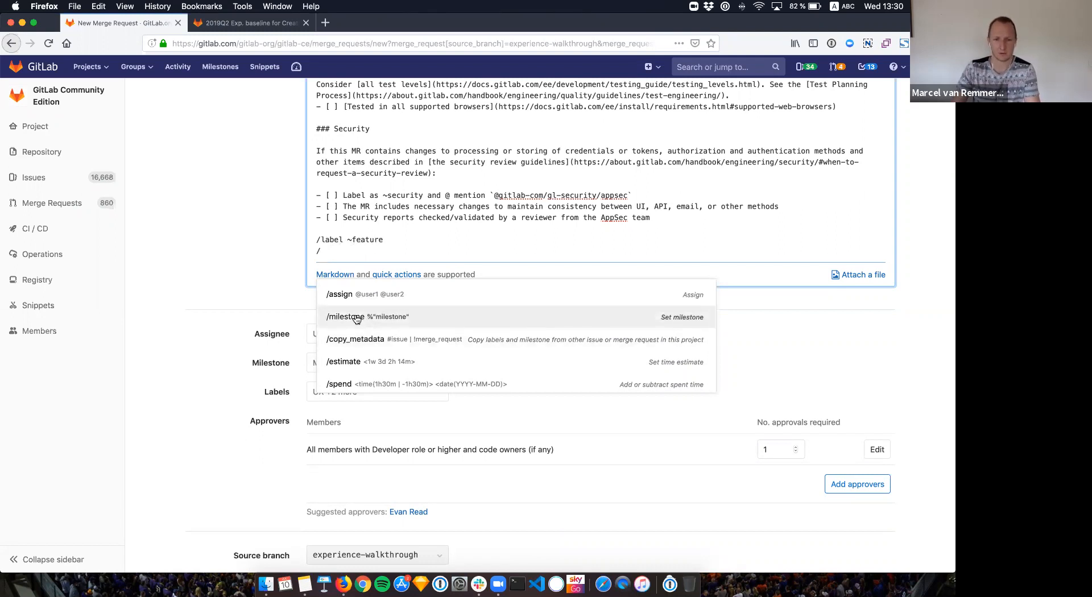
pyautogui.click(357, 318)
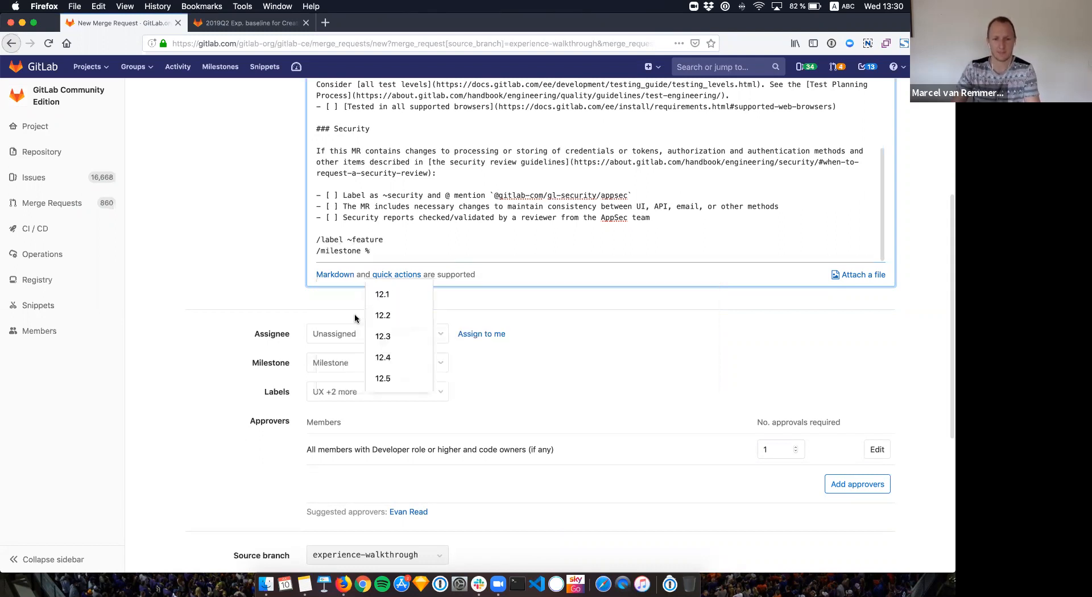
# Step: Complete the milestone quick action with 12.1 and set the form's Milestone field to 12.2
pyautogui.click(382, 296)
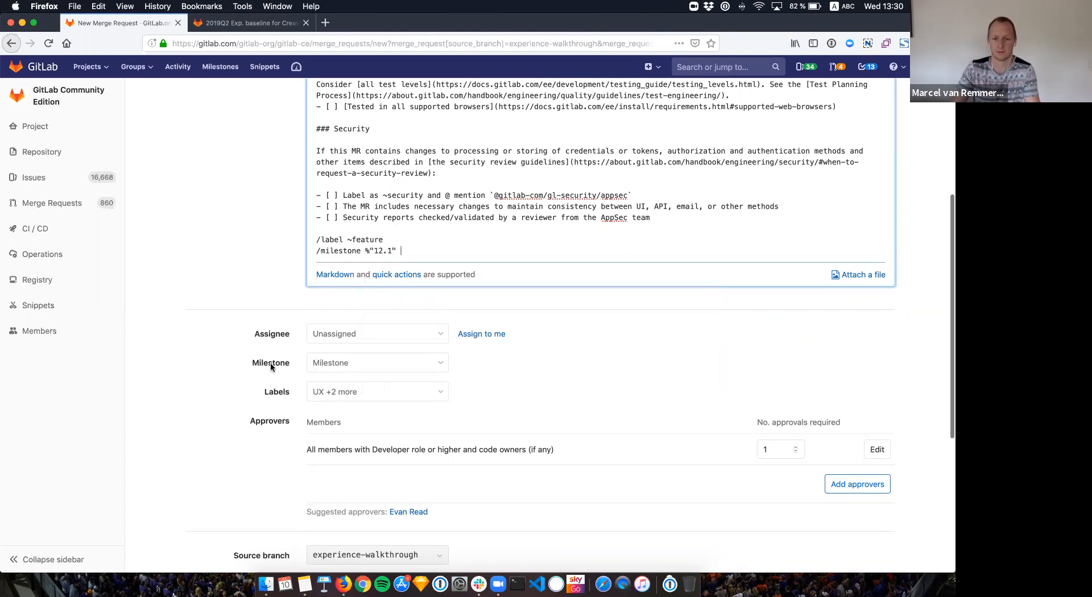
pyautogui.click(353, 365)
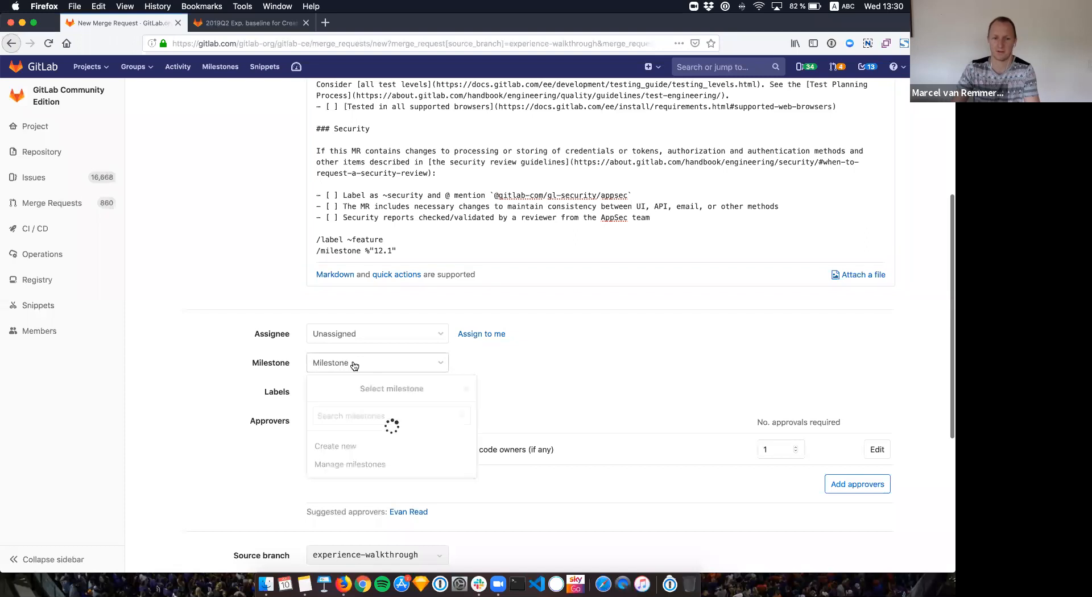
pyautogui.click(323, 482)
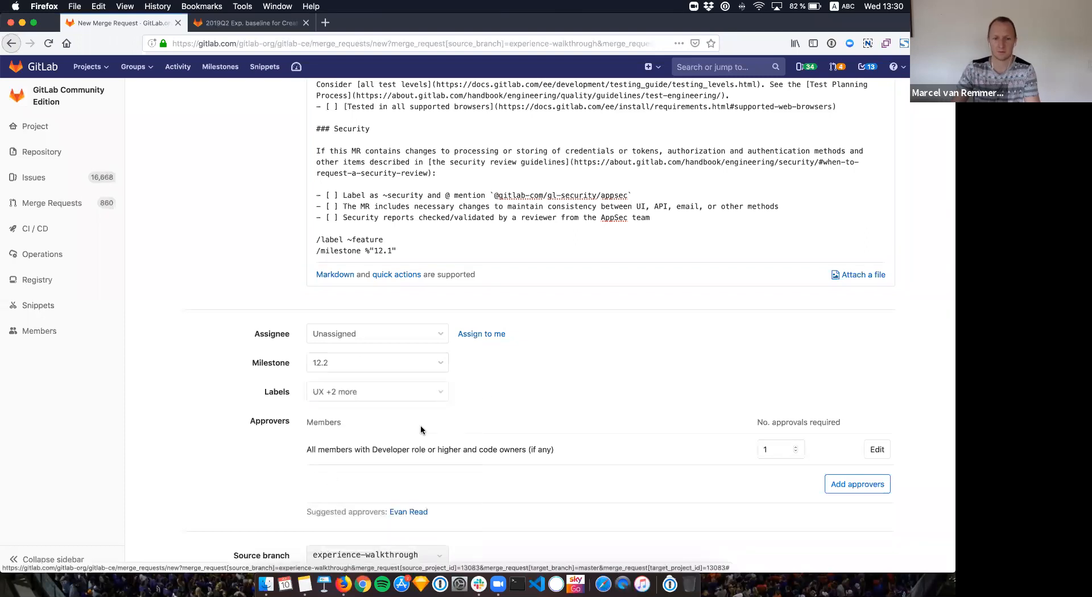
pyautogui.click(419, 252)
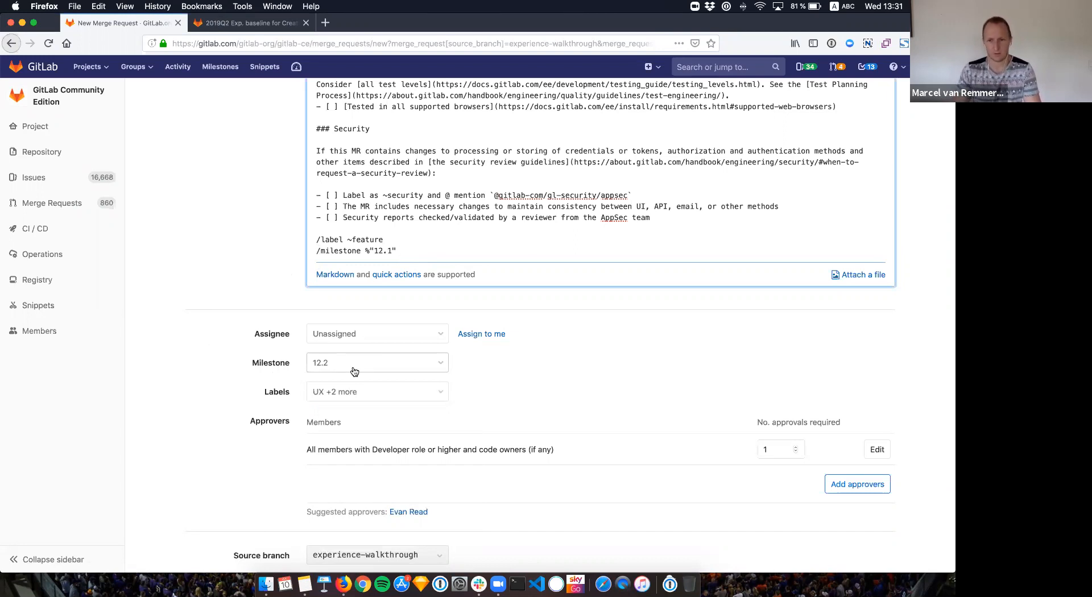
pyautogui.scroll(2, 350, 364)
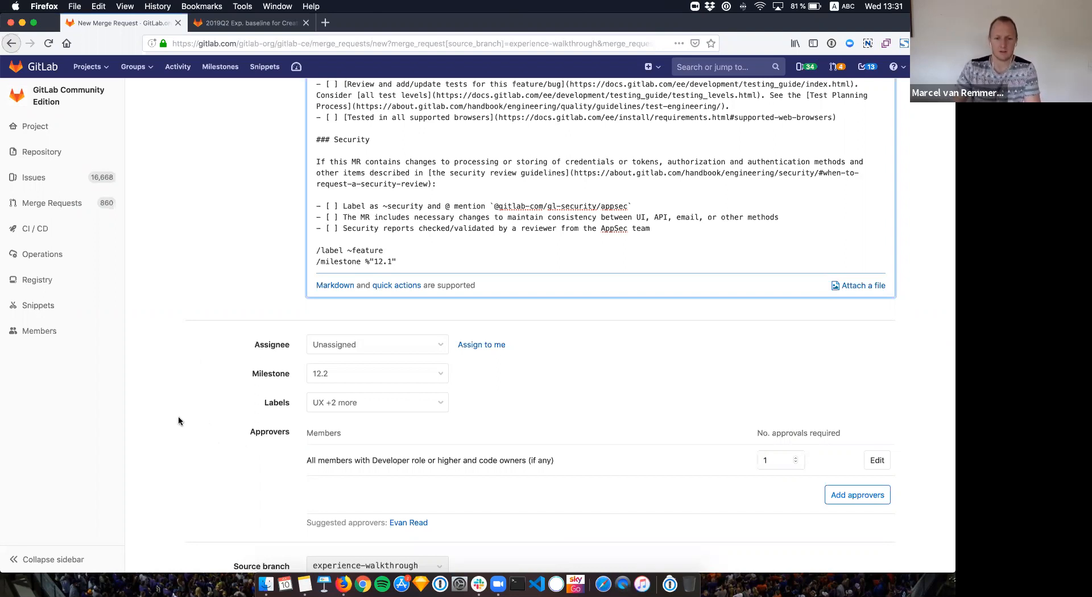
pyautogui.scroll(-1, 181, 420)
pyautogui.scroll(-1, 224, 401)
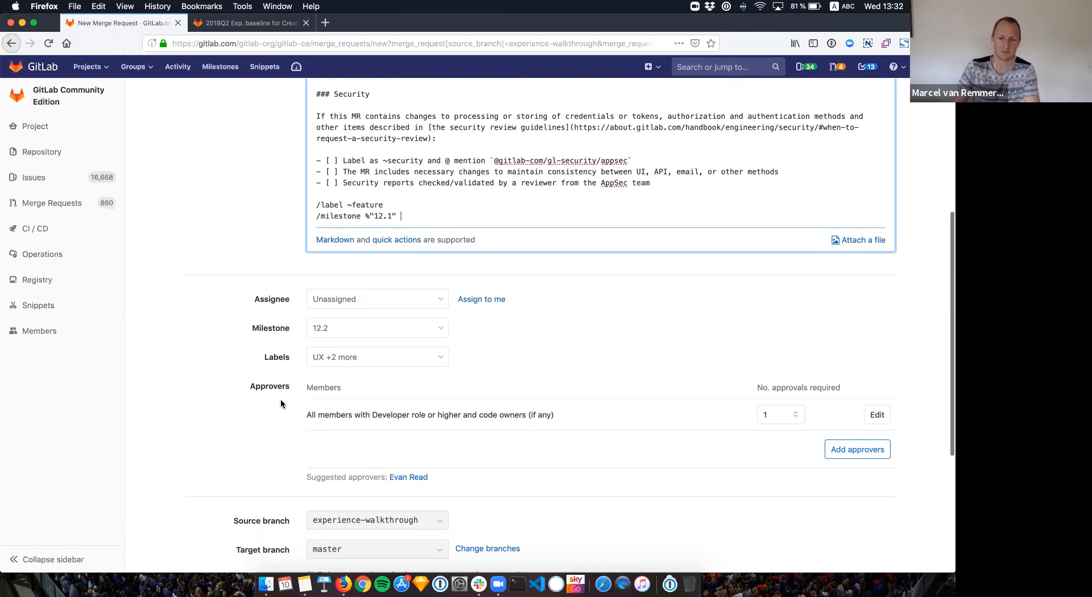
pyautogui.click(409, 479)
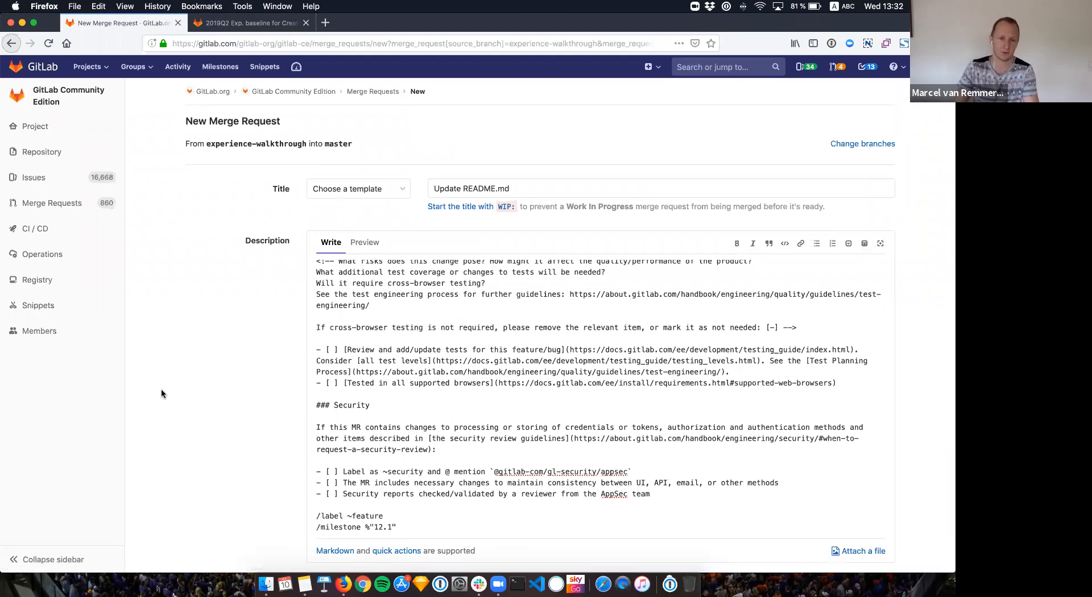
pyautogui.scroll(-6, 158, 391)
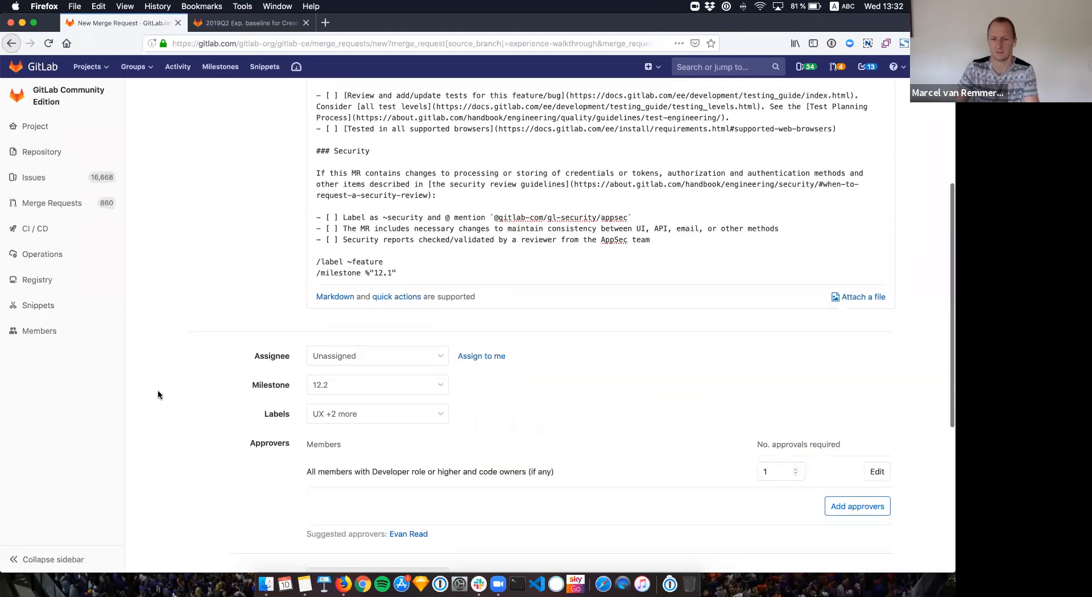
pyautogui.scroll(-1, 162, 391)
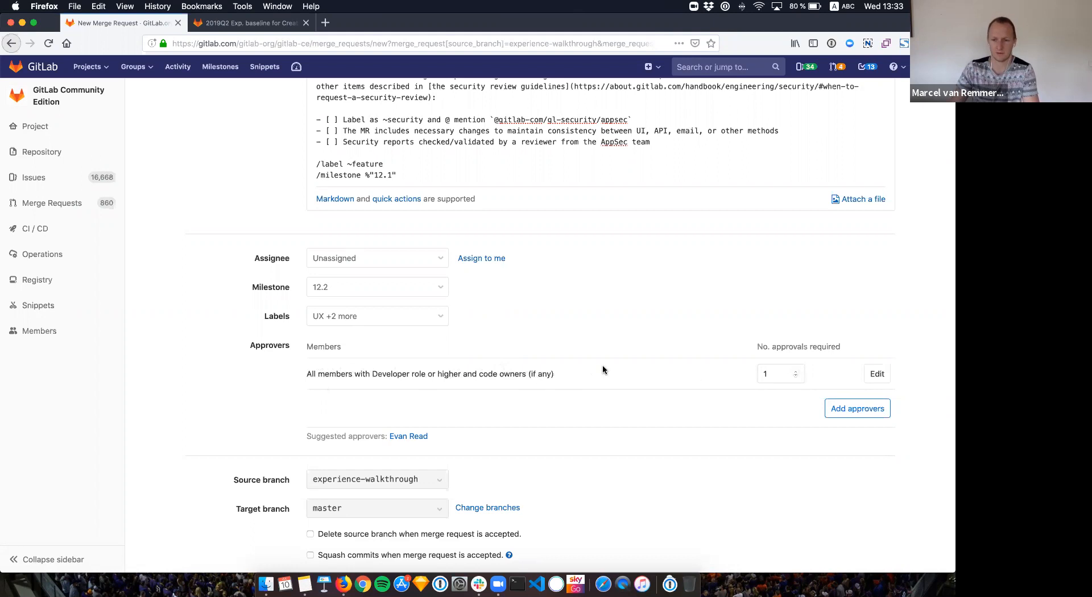
# Step: Lower the default Developer-role approval rule from 1 to 0 required approvals
pyautogui.click(876, 376)
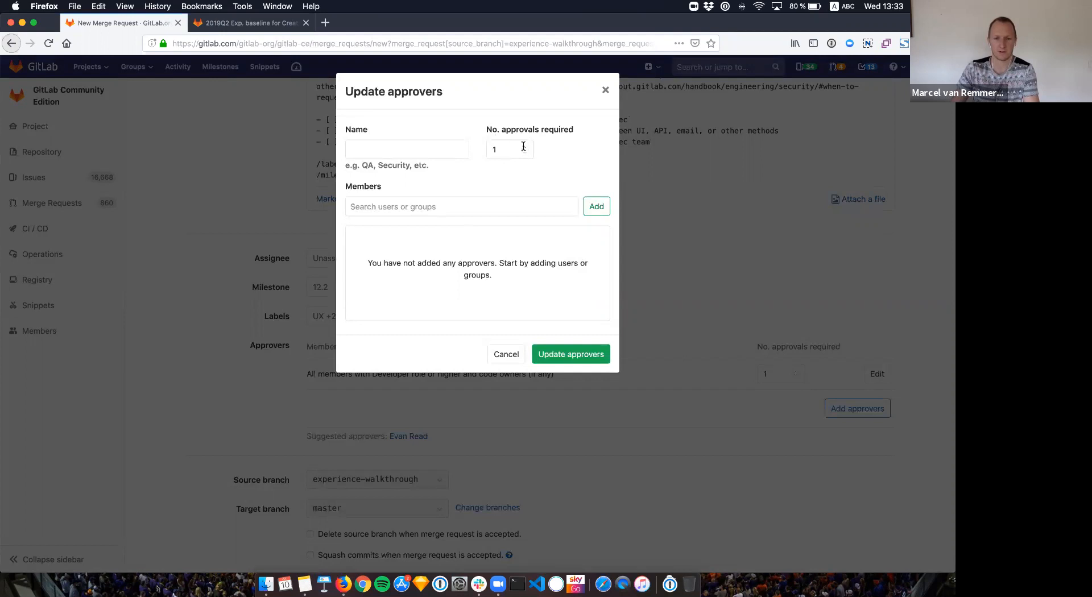
pyautogui.click(525, 152)
pyautogui.click(572, 354)
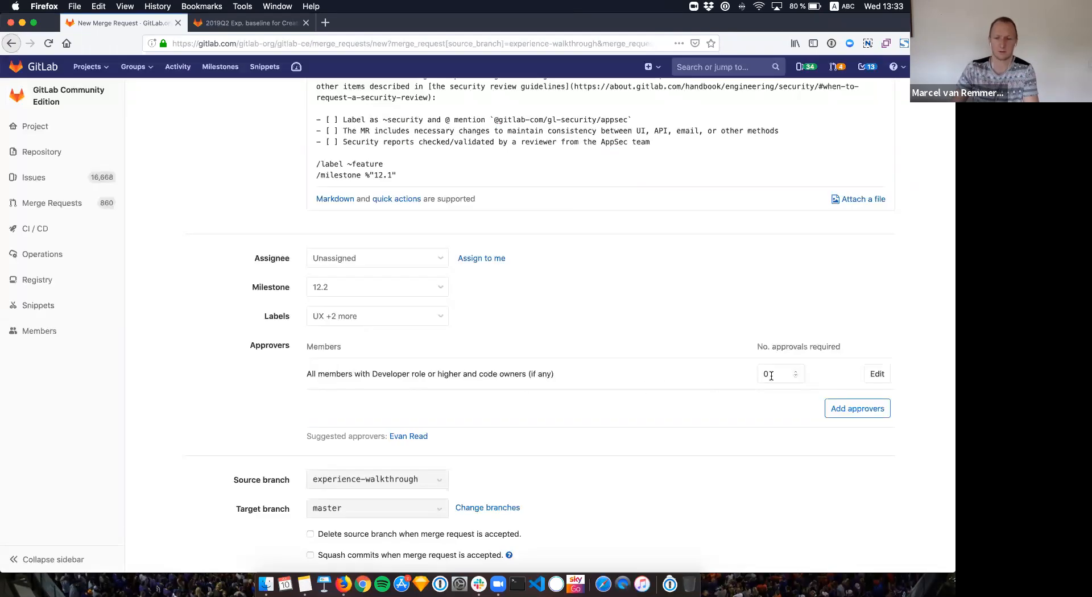
# Step: Draft a new approver rule with a searched user and 5 approvals; saving fails validation
pyautogui.click(853, 409)
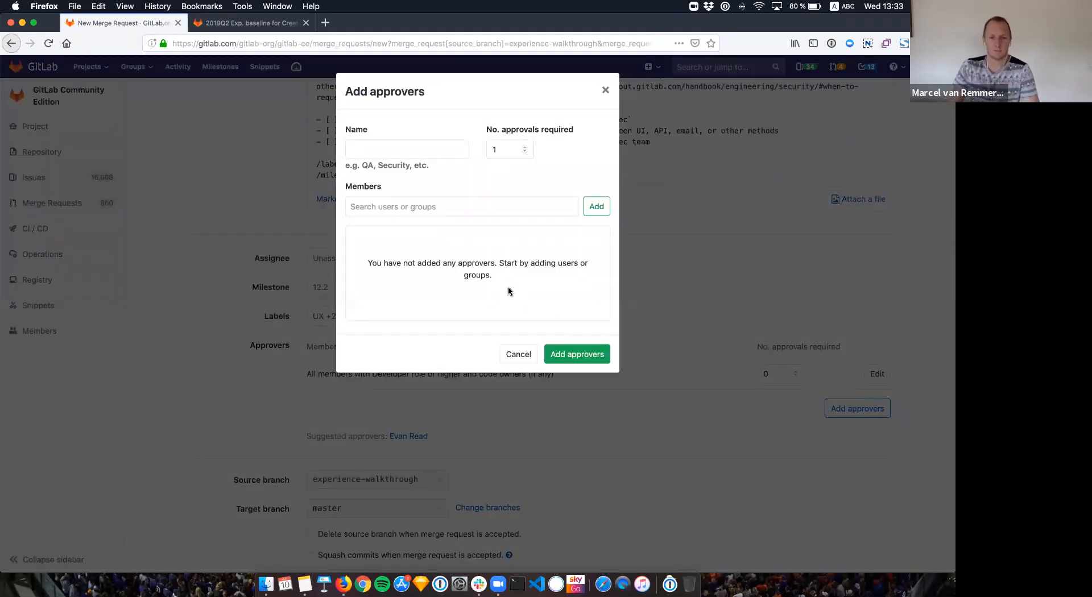
pyautogui.click(456, 210)
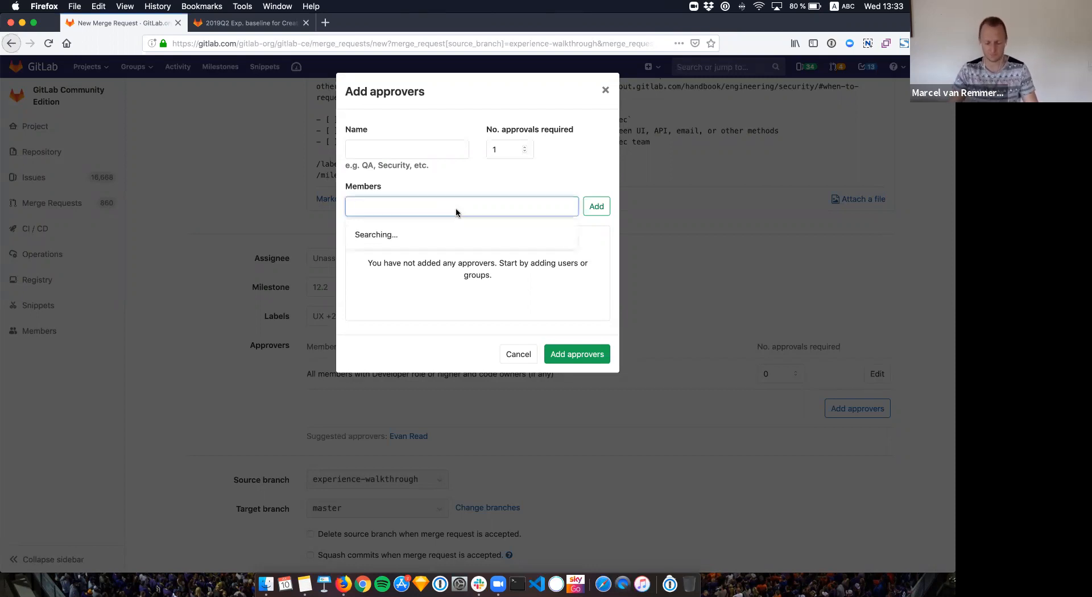
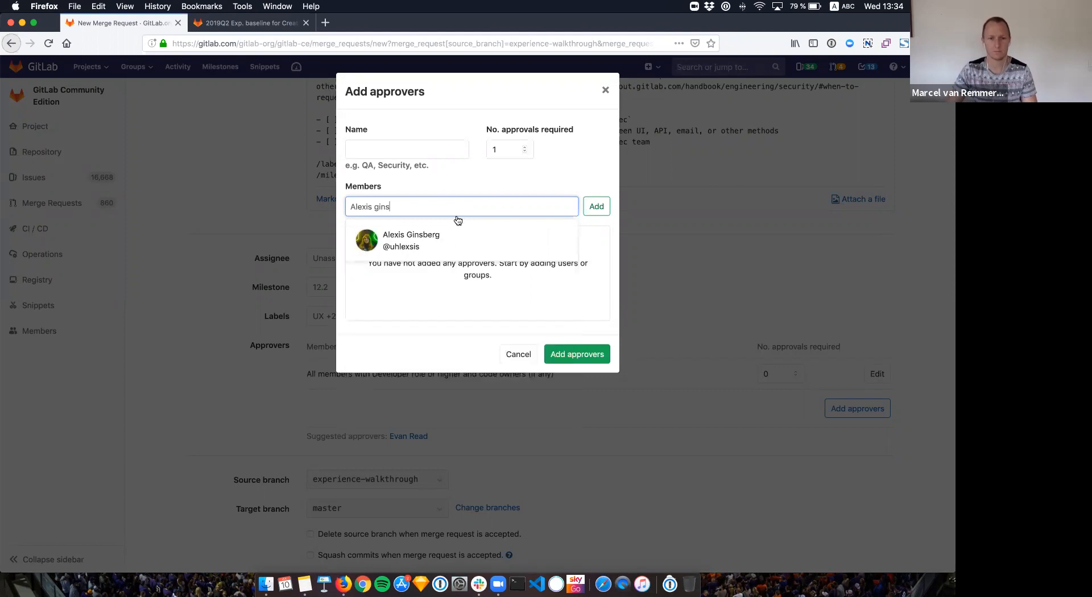
pyautogui.click(428, 246)
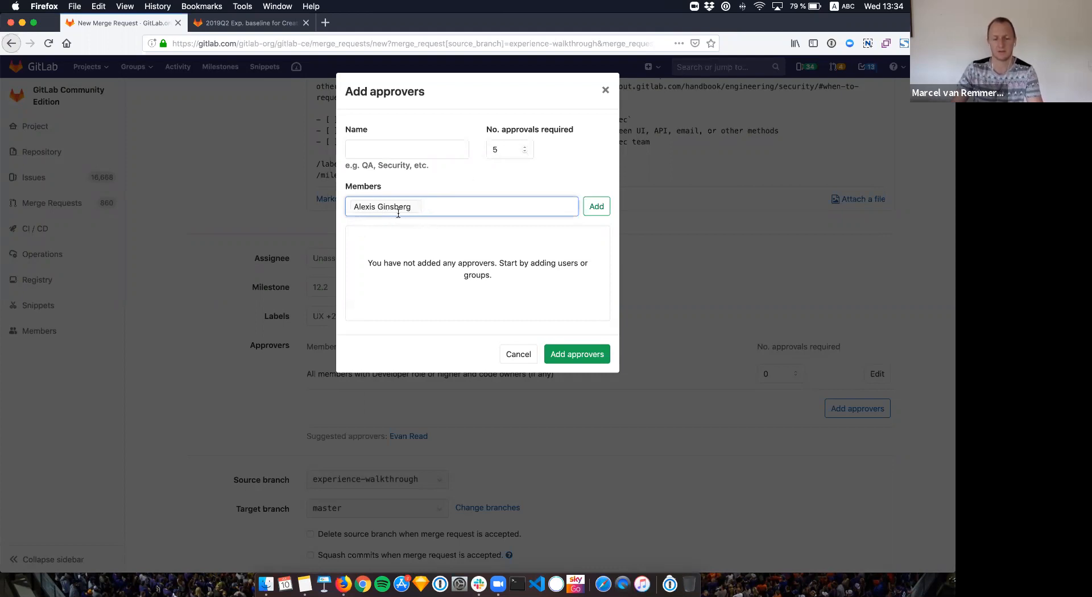
pyautogui.click(562, 355)
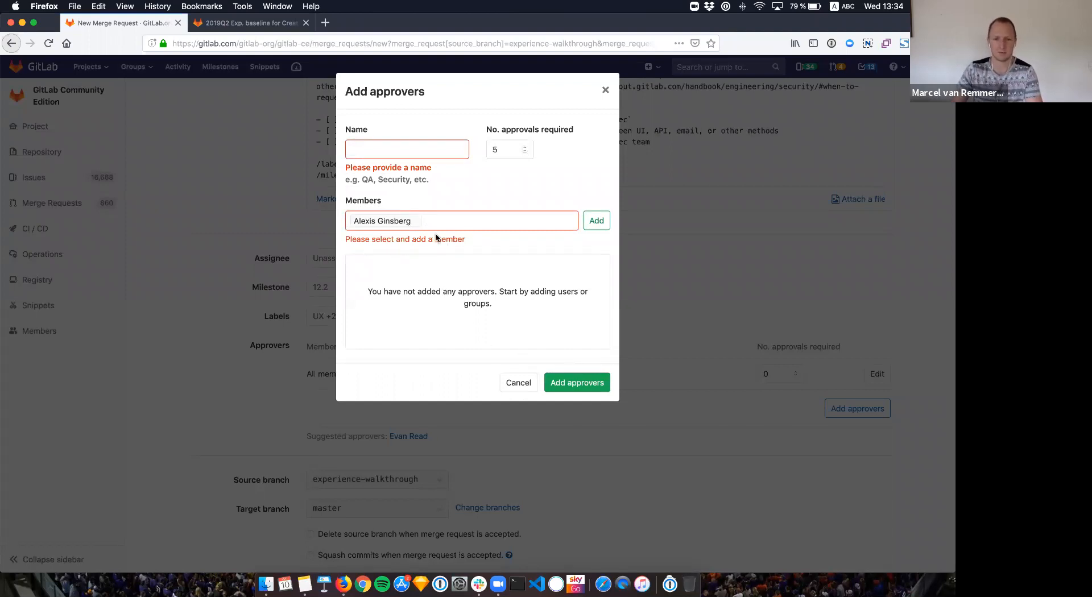
# Step: Add the chosen user to Members, name the rule 'Test', and save it
pyautogui.click(398, 222)
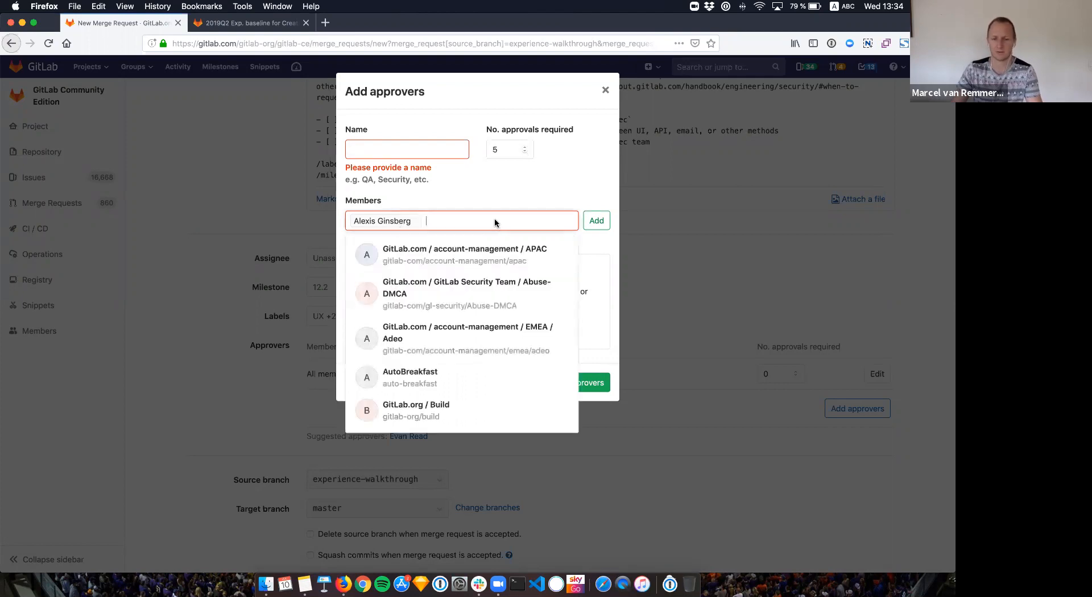
pyautogui.click(597, 223)
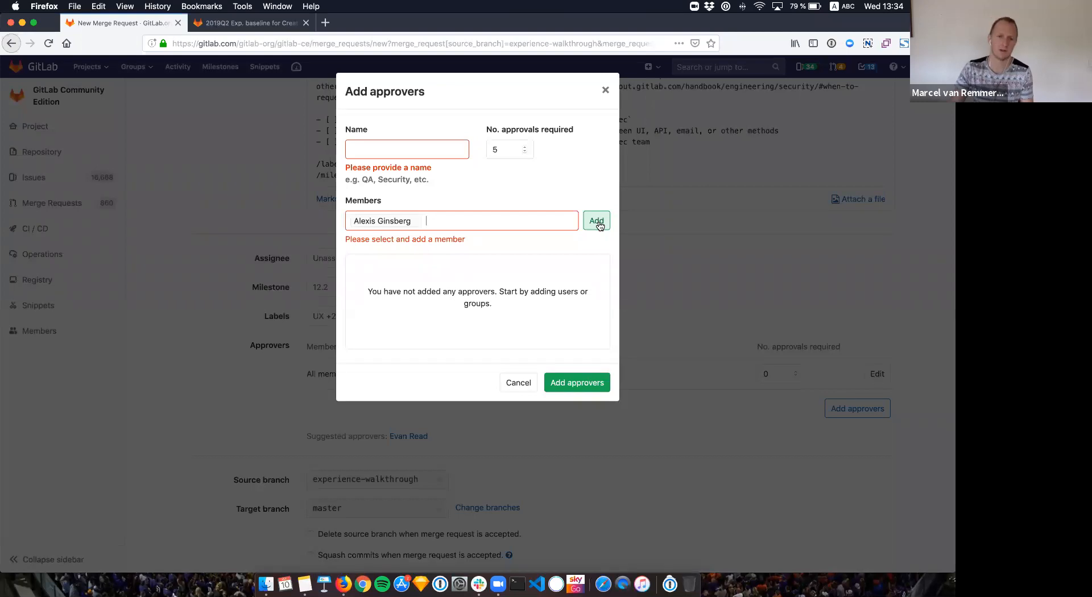
pyautogui.click(598, 223)
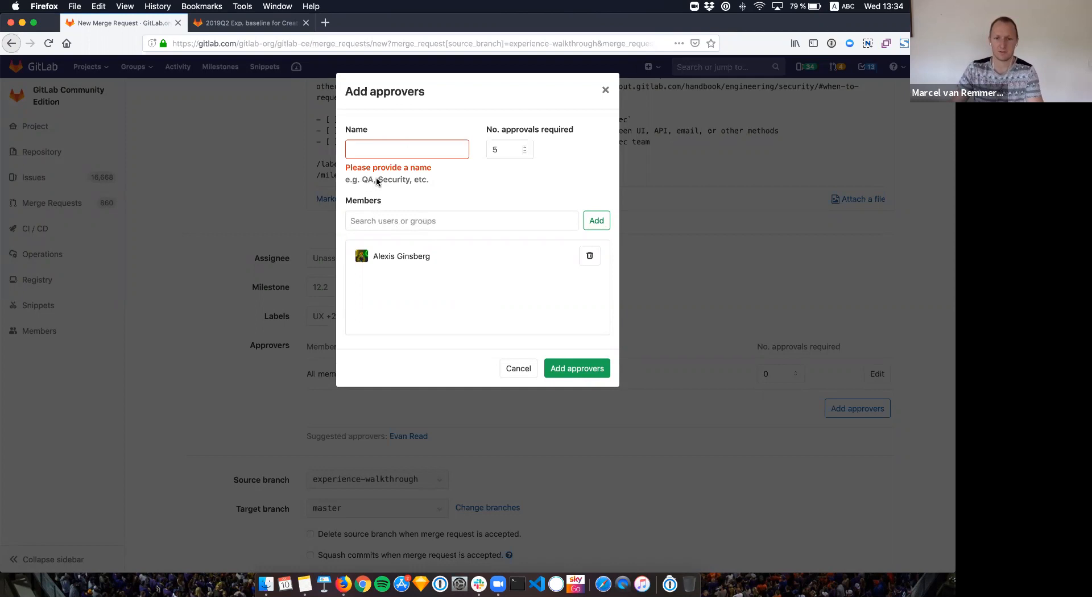
pyautogui.click(408, 151)
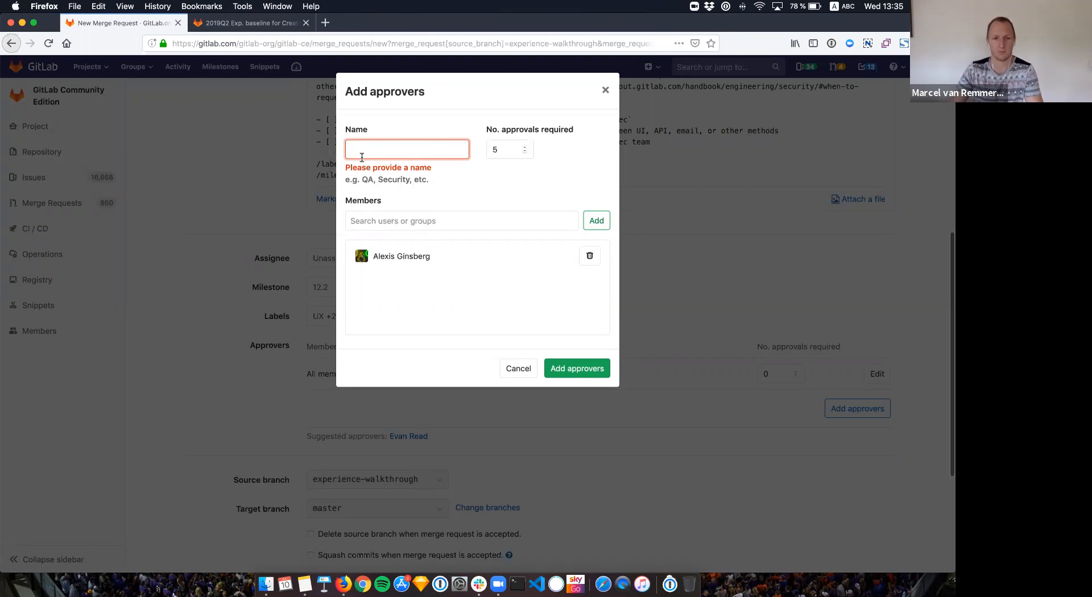
pyautogui.scroll(1, 363, 151)
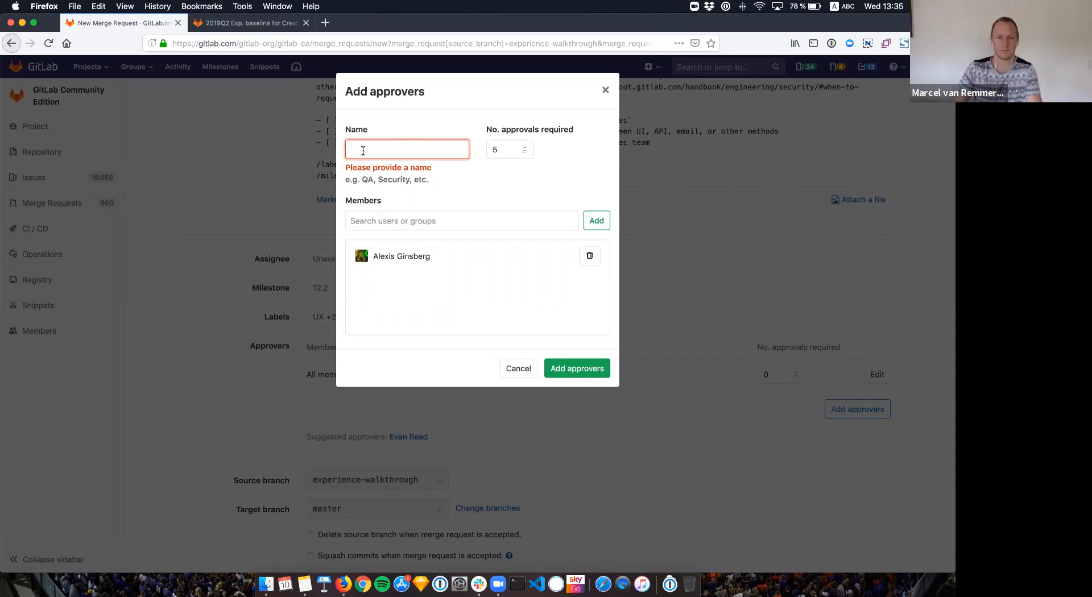
pyautogui.write('Test')
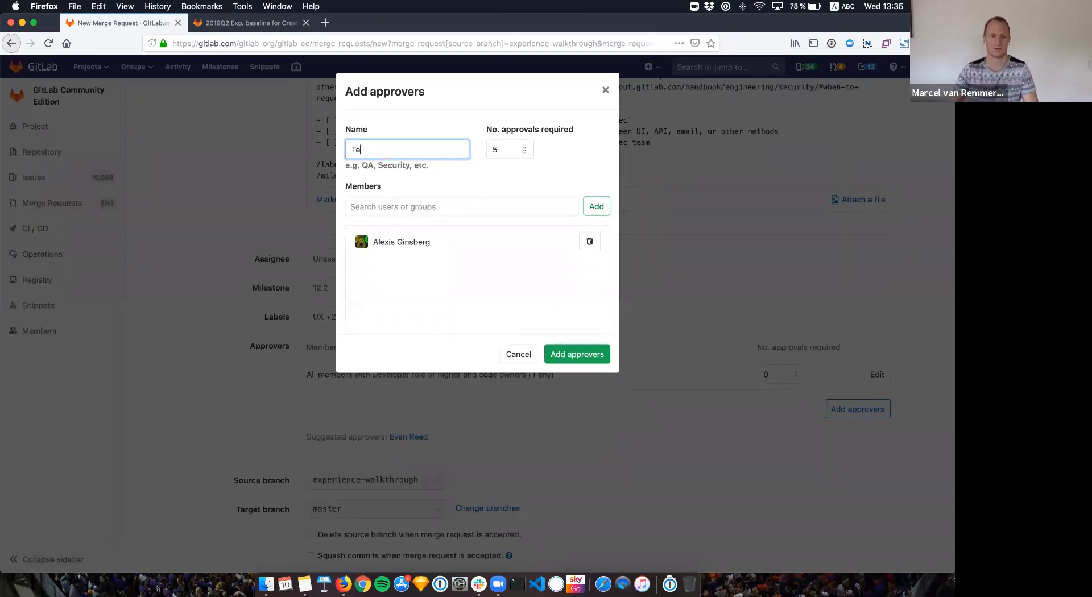
pyautogui.click(486, 182)
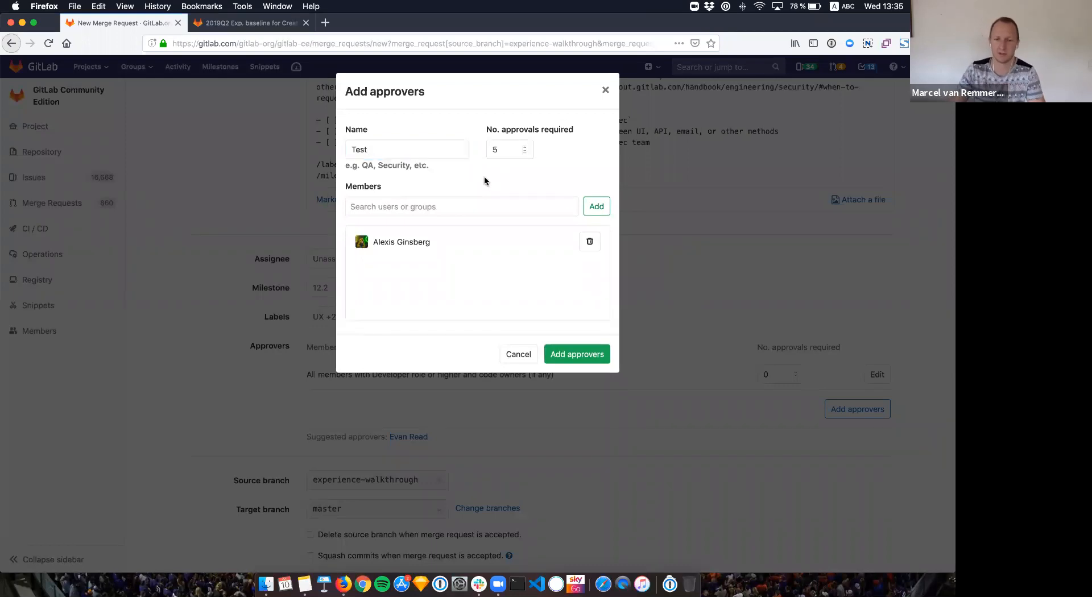
pyautogui.scroll(-1, 568, 356)
pyautogui.click(568, 357)
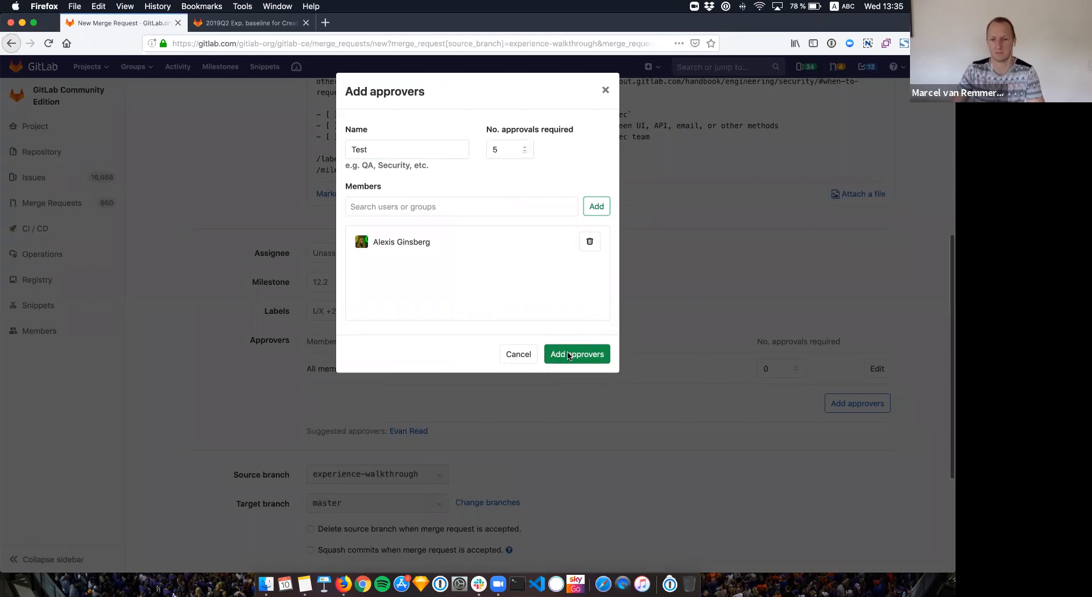
# Step: Delete the Test approver rule from the Approvers table
pyautogui.scroll(1, 485, 355)
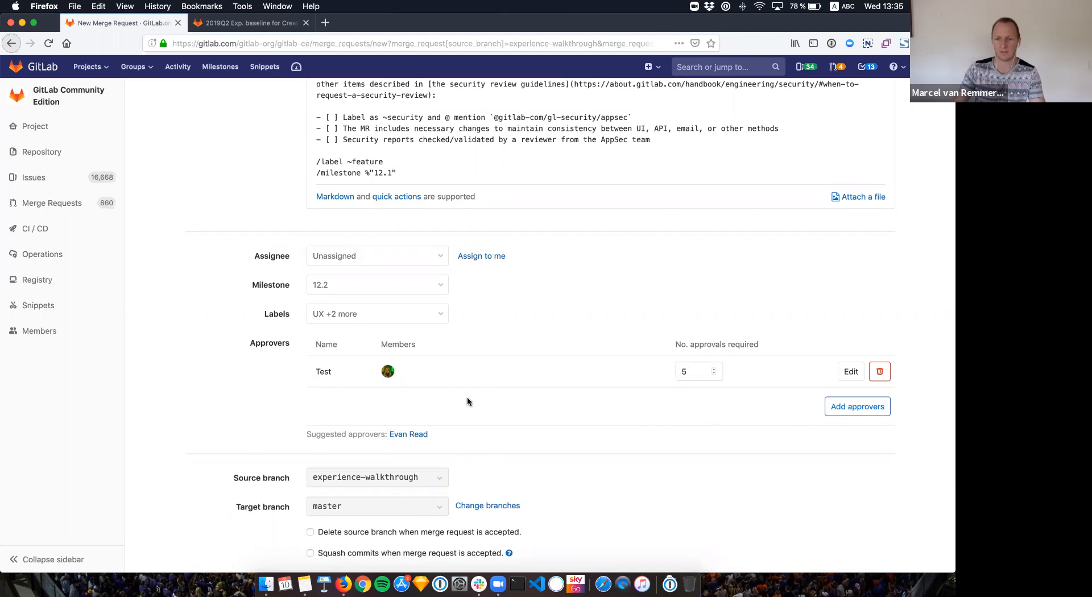
pyautogui.click(881, 372)
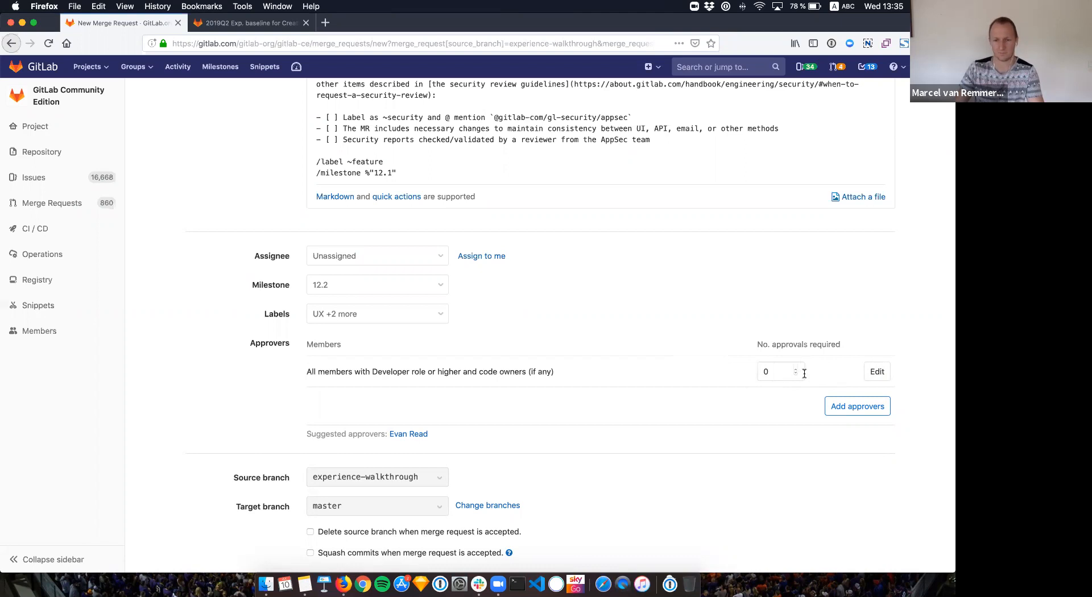
# Step: Recreate the 'Test' approver rule with 3 required approvals and the searched user as member
pyautogui.click(849, 404)
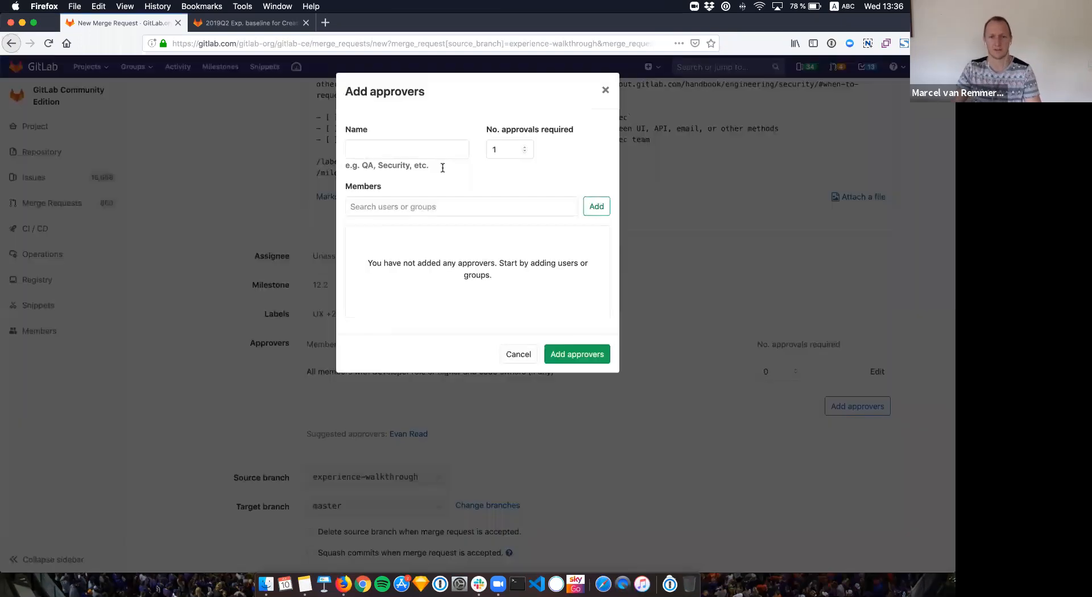
pyautogui.write('Test')
pyautogui.click(523, 147)
pyautogui.click(523, 147)
pyautogui.click(517, 200)
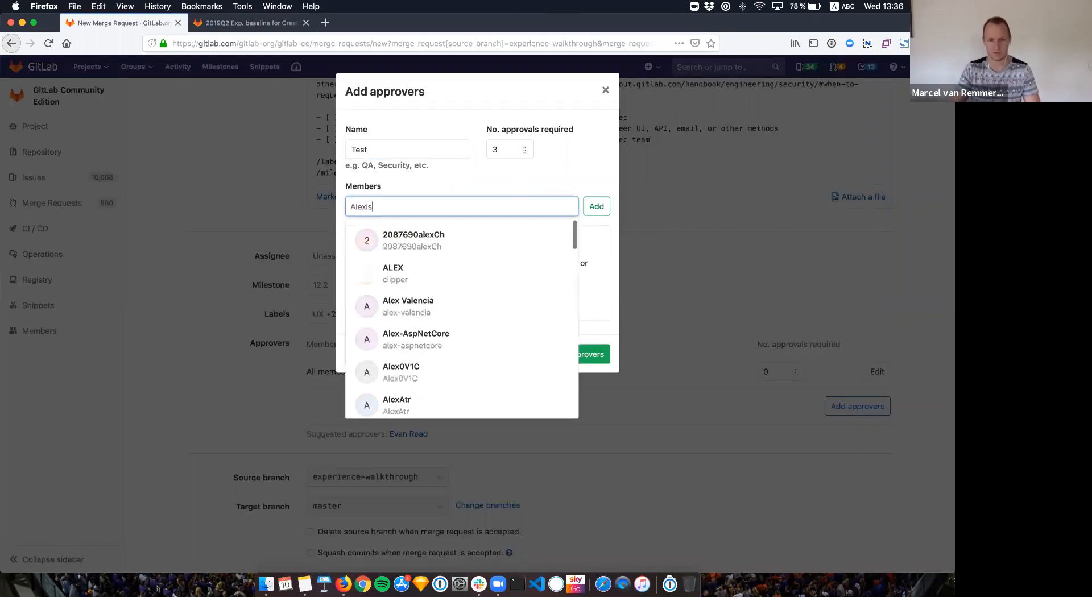
pyautogui.click(518, 231)
pyautogui.click(596, 206)
pyautogui.click(576, 354)
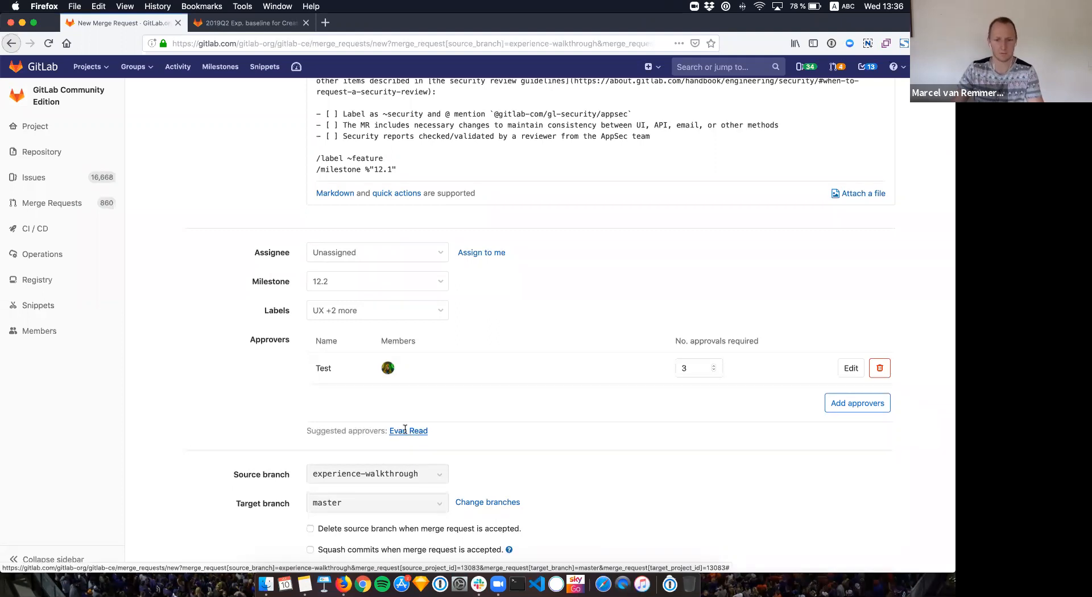
pyautogui.click(403, 432)
pyautogui.scroll(-10, 261, 346)
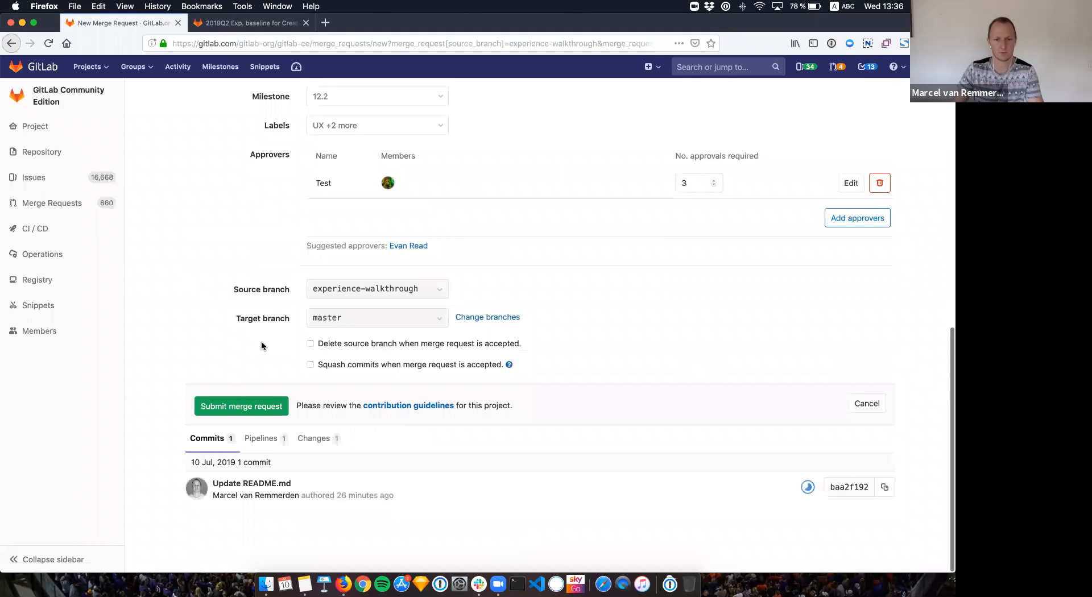
pyautogui.scroll(2, 263, 342)
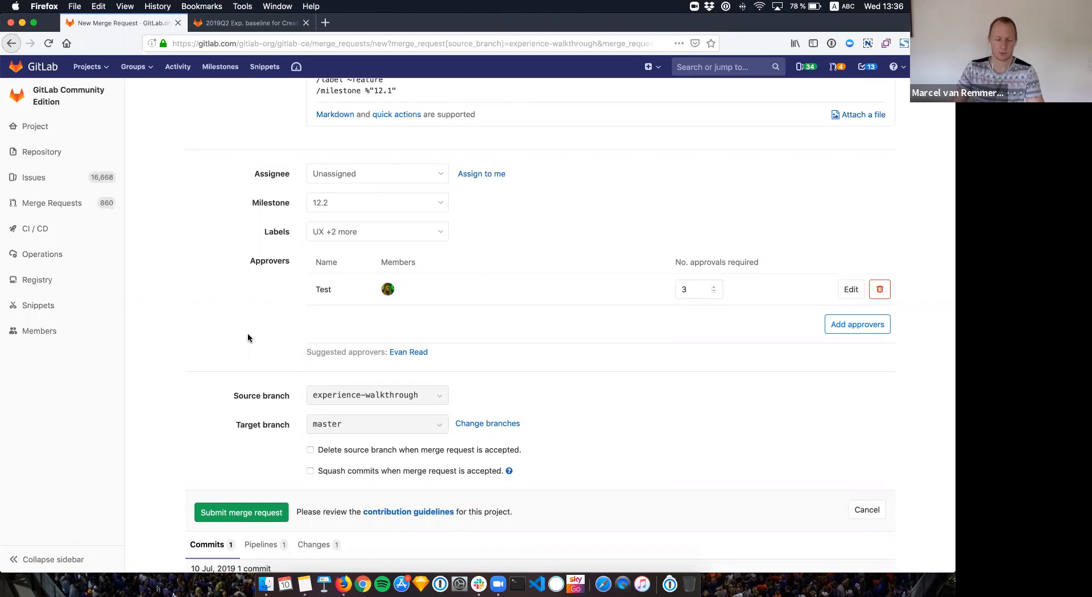
pyautogui.scroll(1, 246, 338)
pyautogui.scroll(3, 270, 404)
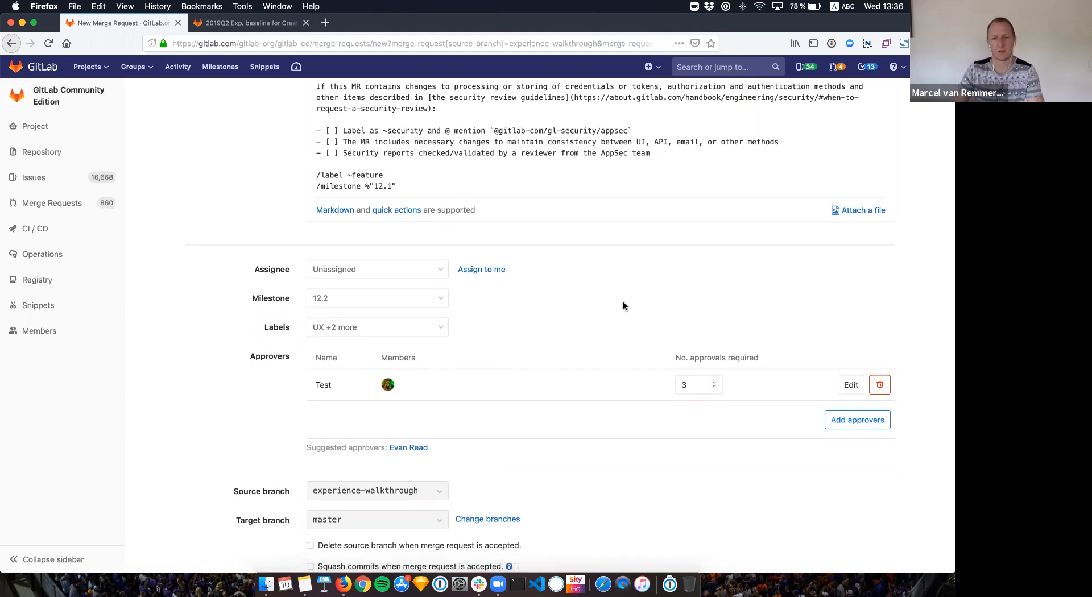
pyautogui.scroll(10, 569, 301)
pyautogui.scroll(10, 421, 279)
pyautogui.scroll(-8, 321, 312)
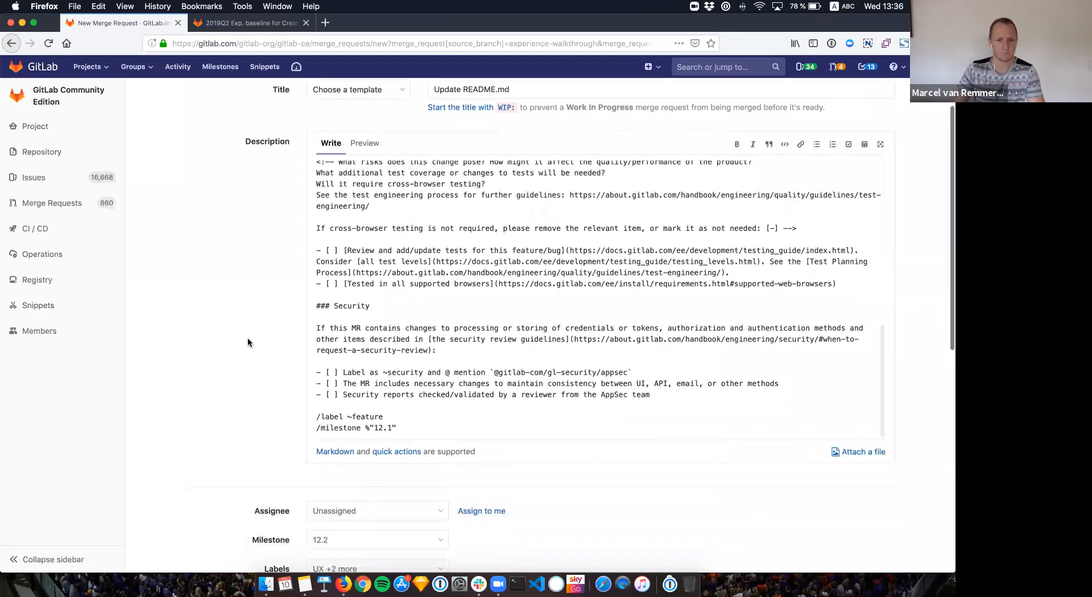
pyautogui.scroll(-5, 248, 338)
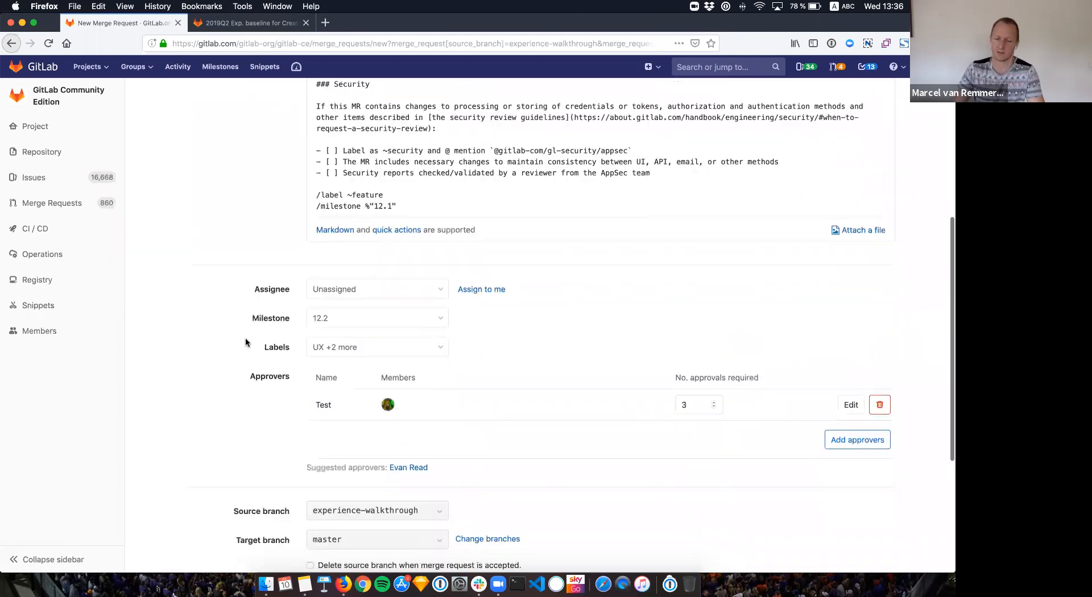
pyautogui.scroll(-1, 246, 342)
pyautogui.scroll(-2, 246, 341)
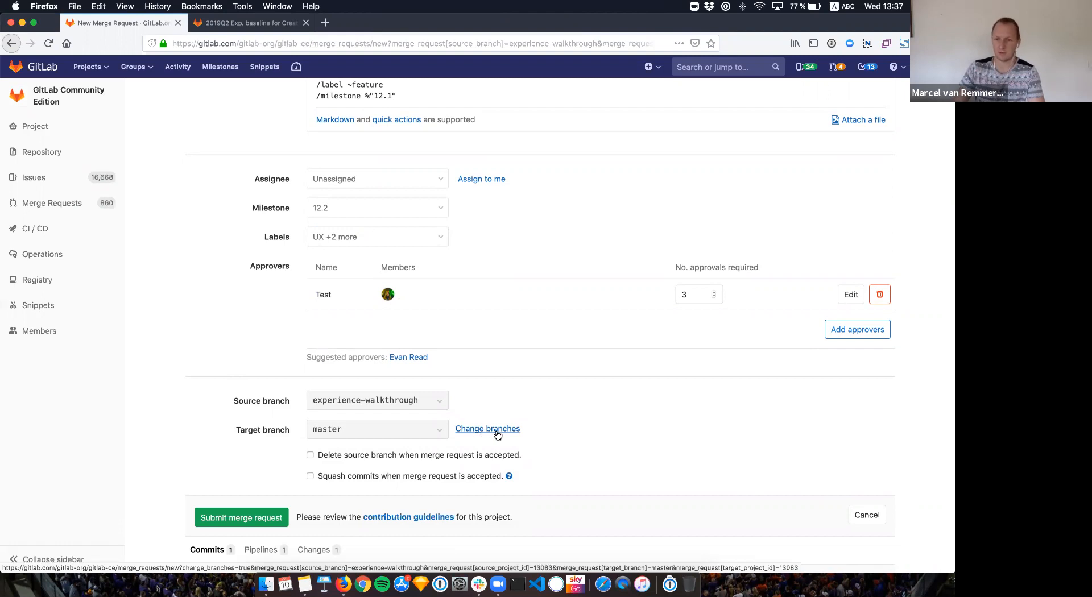
pyautogui.scroll(-1, 517, 410)
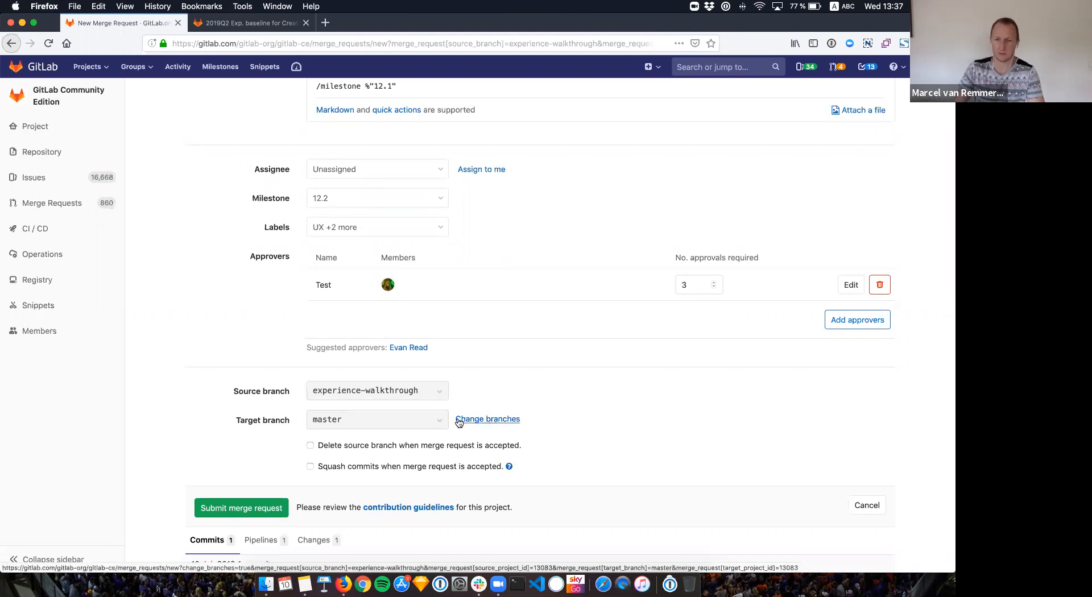
pyautogui.scroll(5, 411, 387)
pyautogui.scroll(5, 424, 393)
pyautogui.scroll(-13, 186, 395)
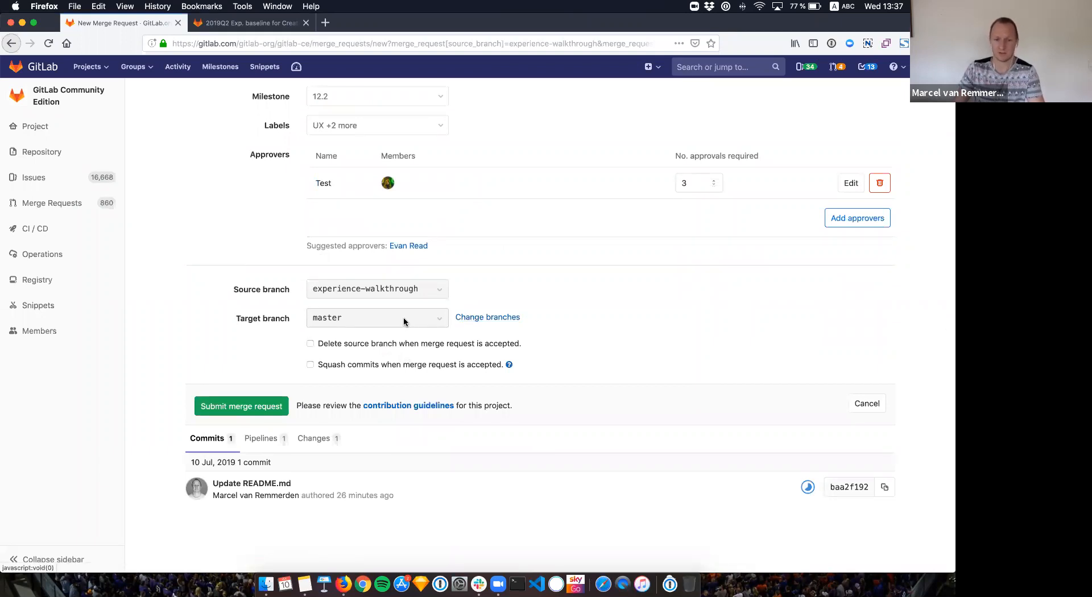
# Step: Retarget source experience-walkthrough to 10244-ux-improvements-for-group-runners-ce and compare the branches
pyautogui.click(487, 319)
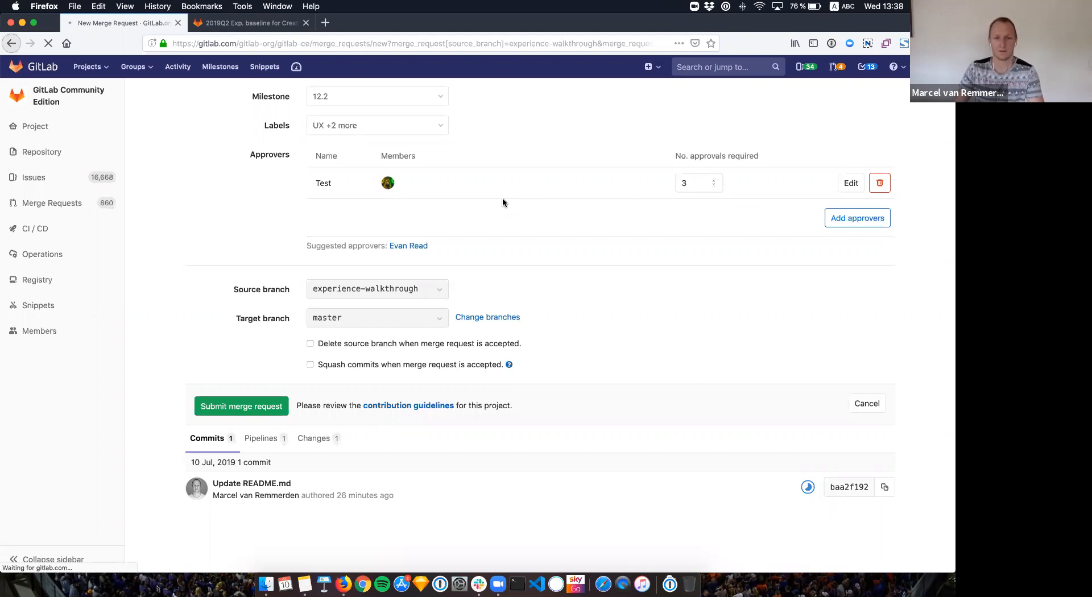
pyautogui.scroll(3, 503, 201)
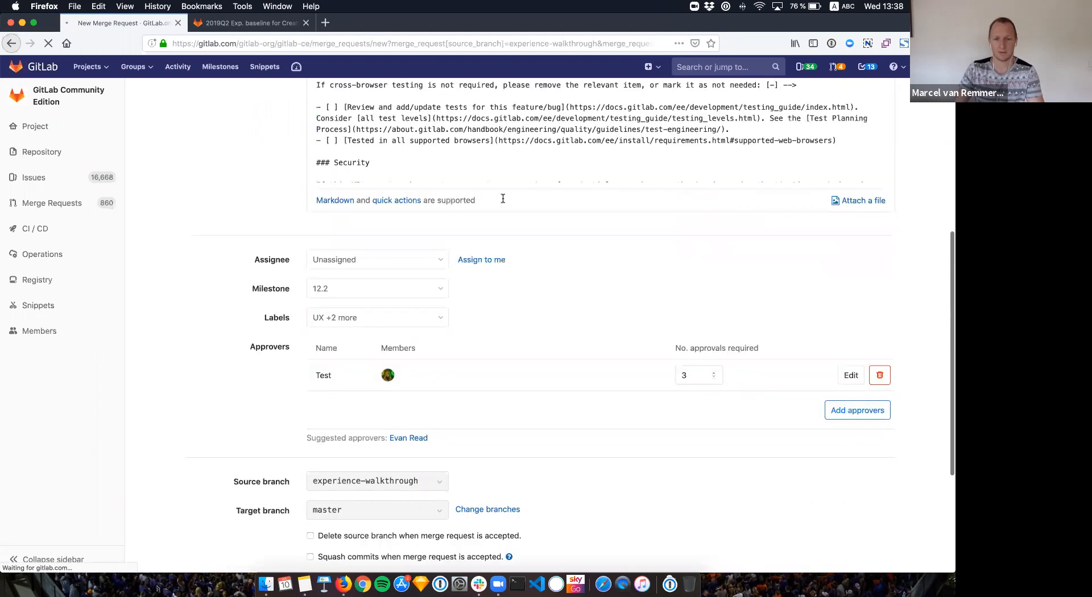
pyautogui.scroll(5, 503, 201)
pyautogui.scroll(-1, 271, 216)
pyautogui.scroll(-8, 271, 220)
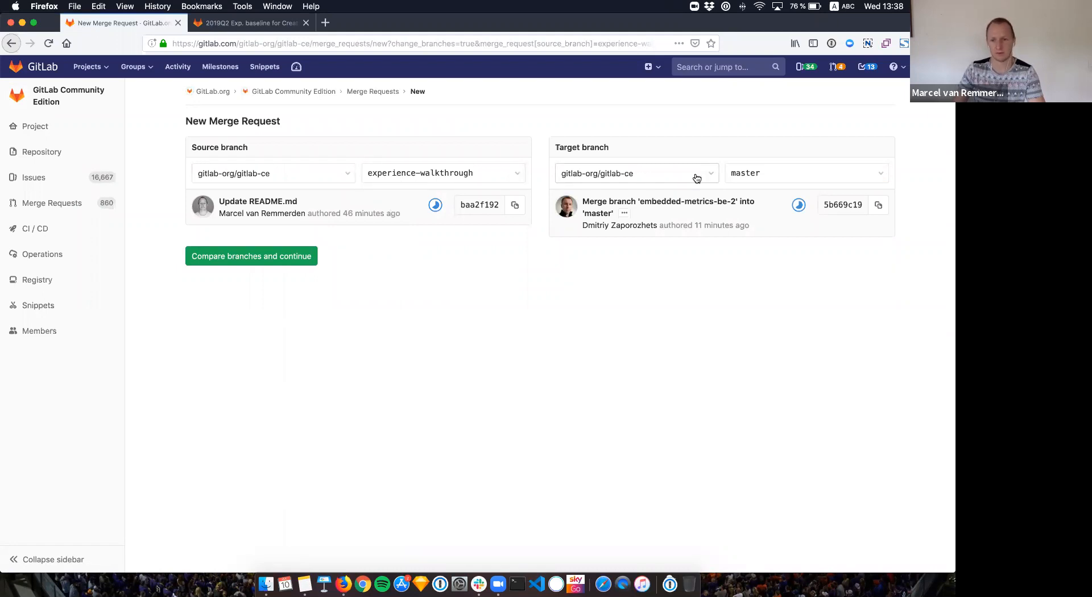
pyautogui.click(790, 178)
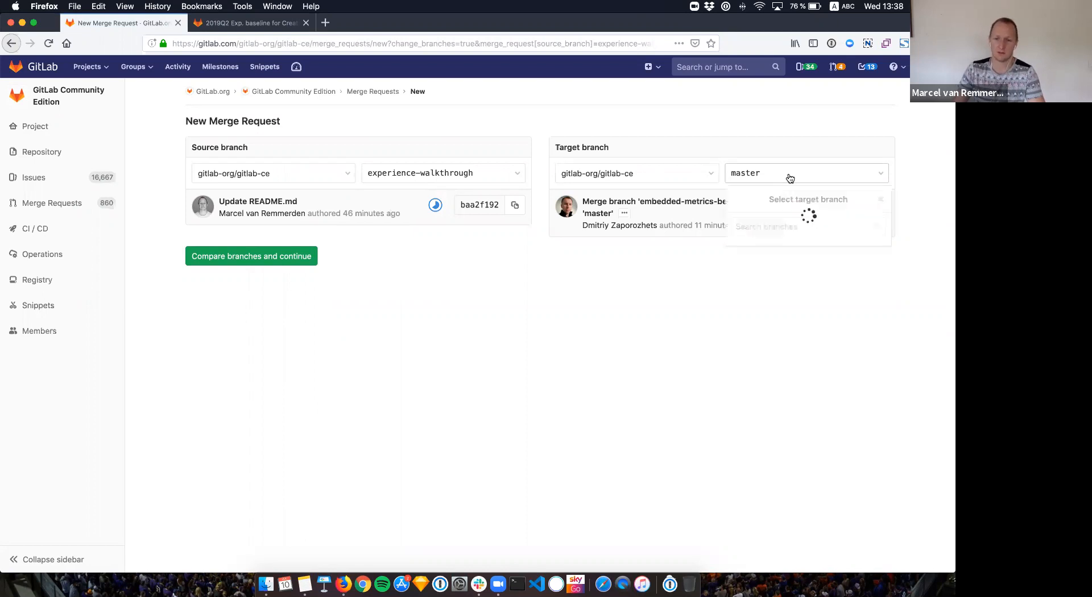
pyautogui.scroll(-10, 782, 285)
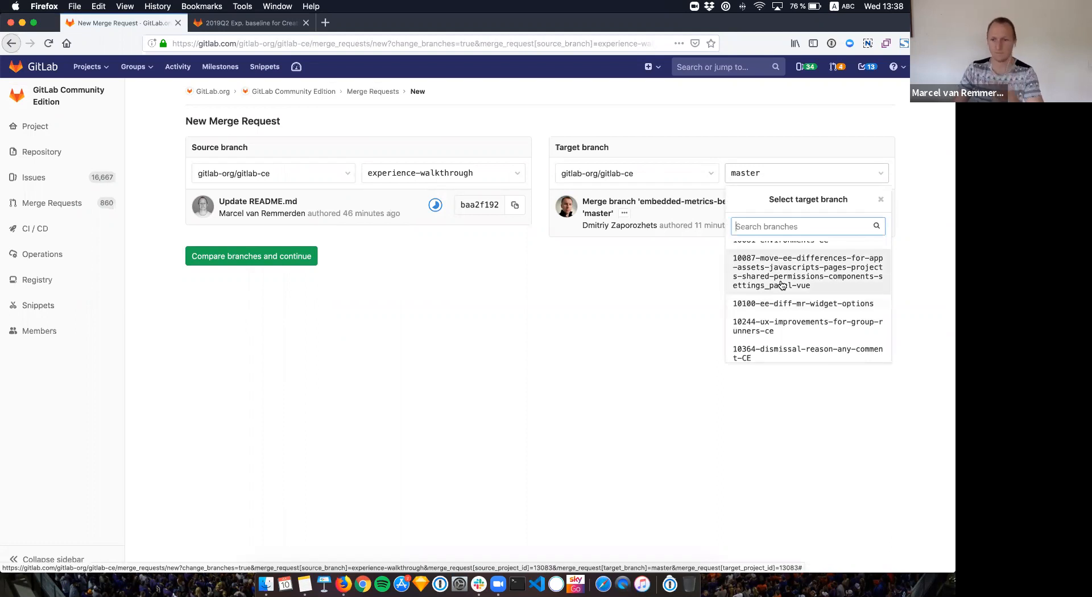
pyautogui.click(779, 328)
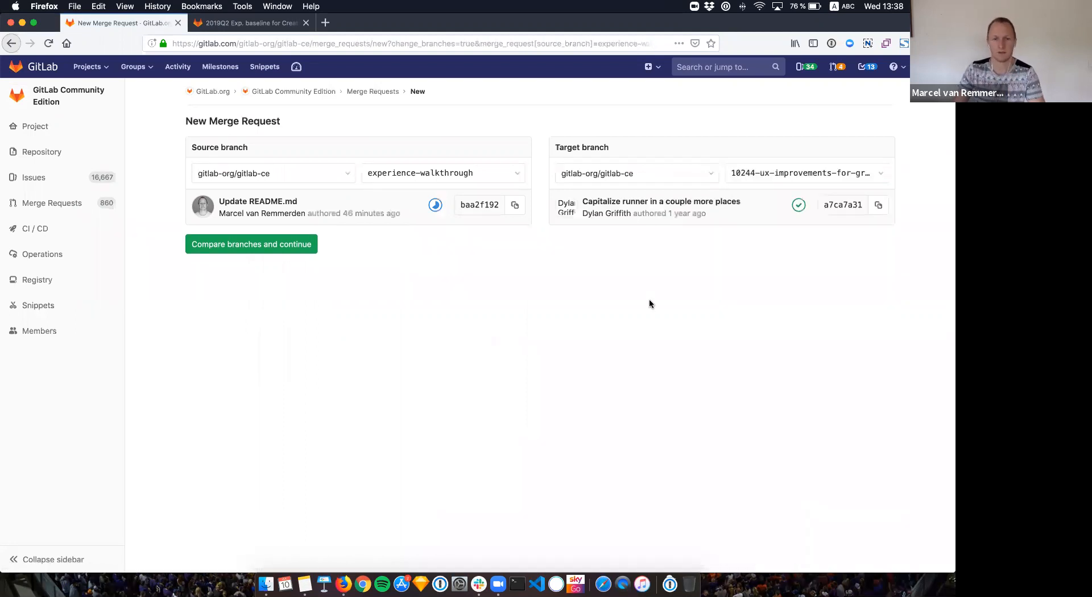
pyautogui.click(241, 249)
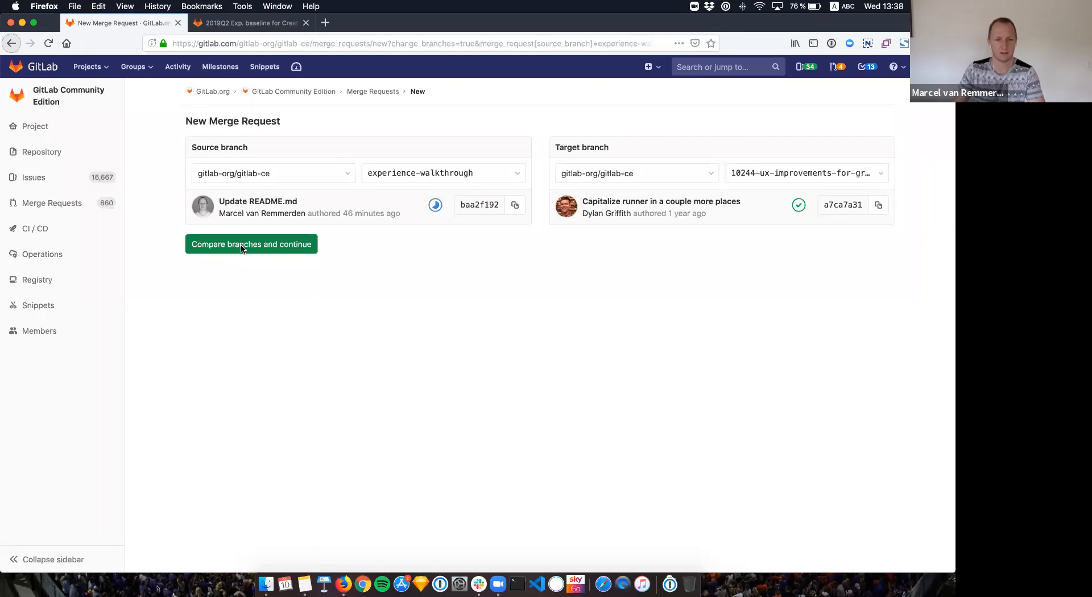
# Step: Load the 'Experience walkthrough' merge request form and preview its template description
pyautogui.click(242, 248)
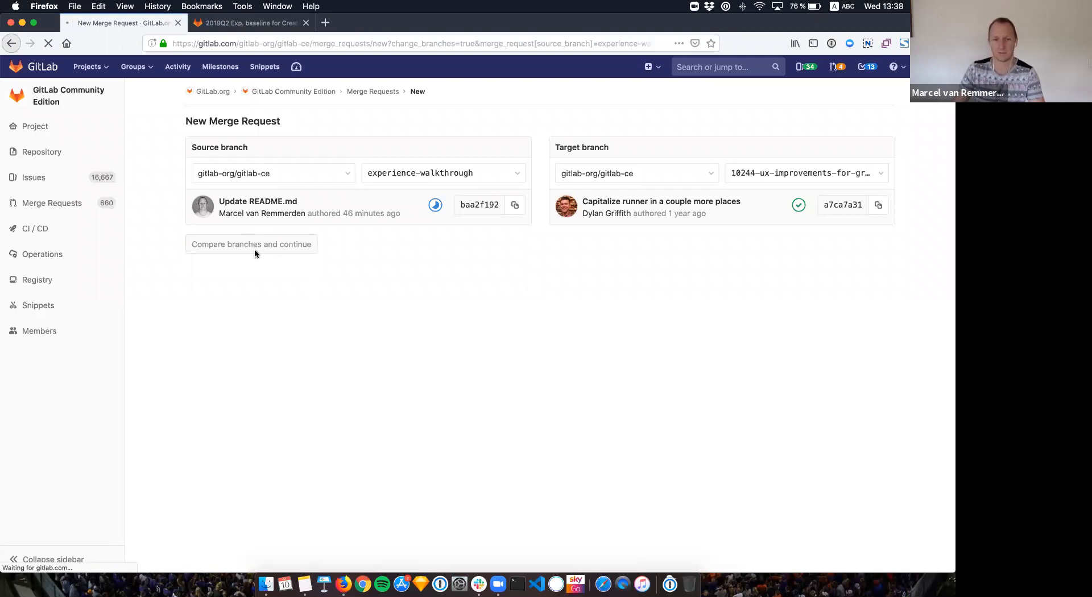
pyautogui.moveTo(68, 126)
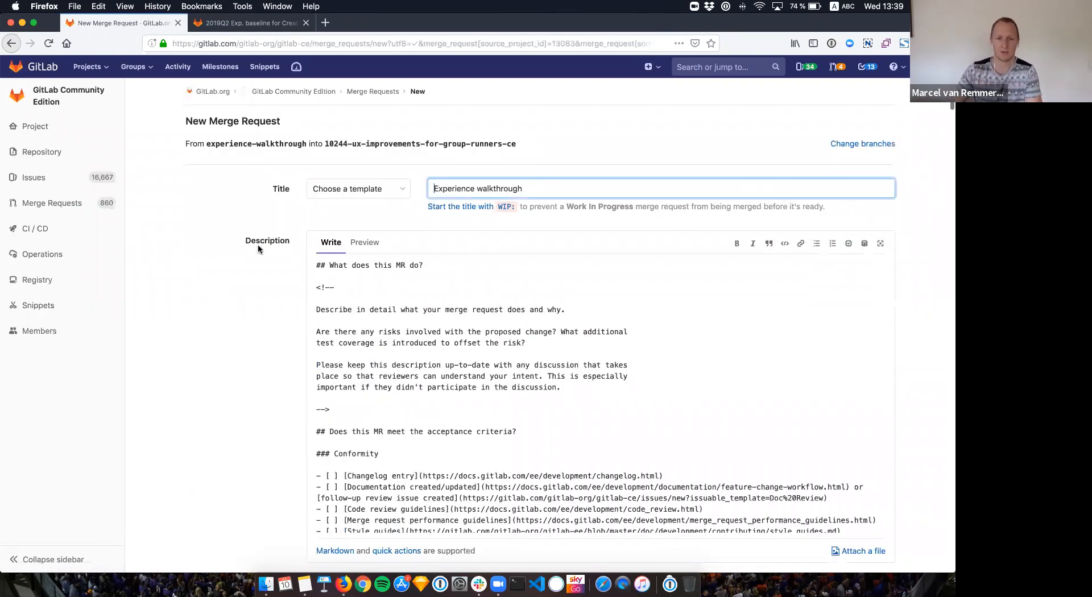
pyautogui.scroll(-5, 244, 317)
pyautogui.scroll(-4, 244, 323)
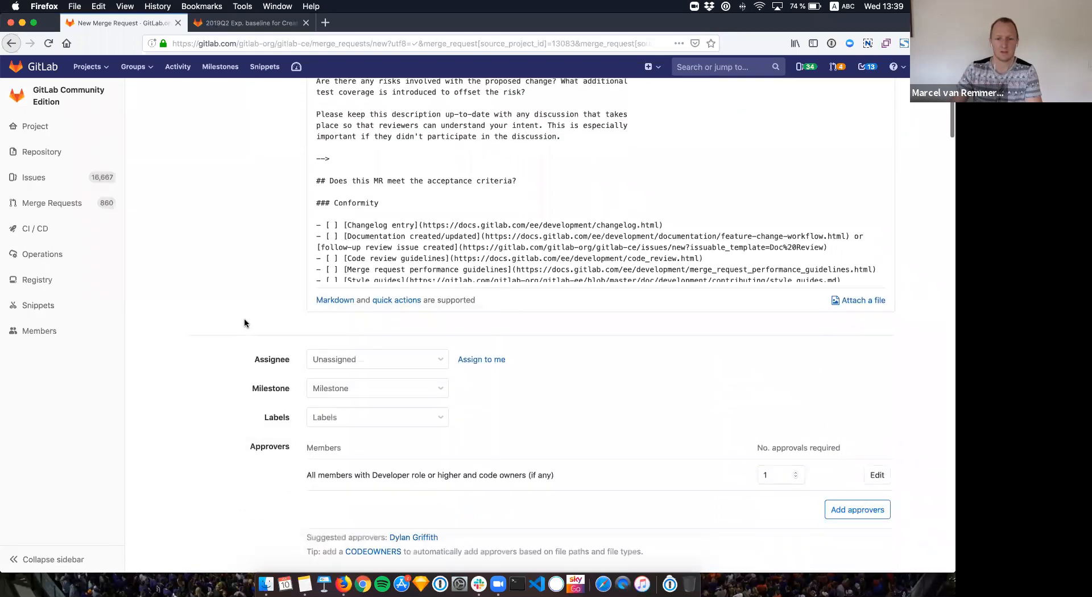
pyautogui.scroll(-1, 244, 323)
pyautogui.scroll(-1, 244, 319)
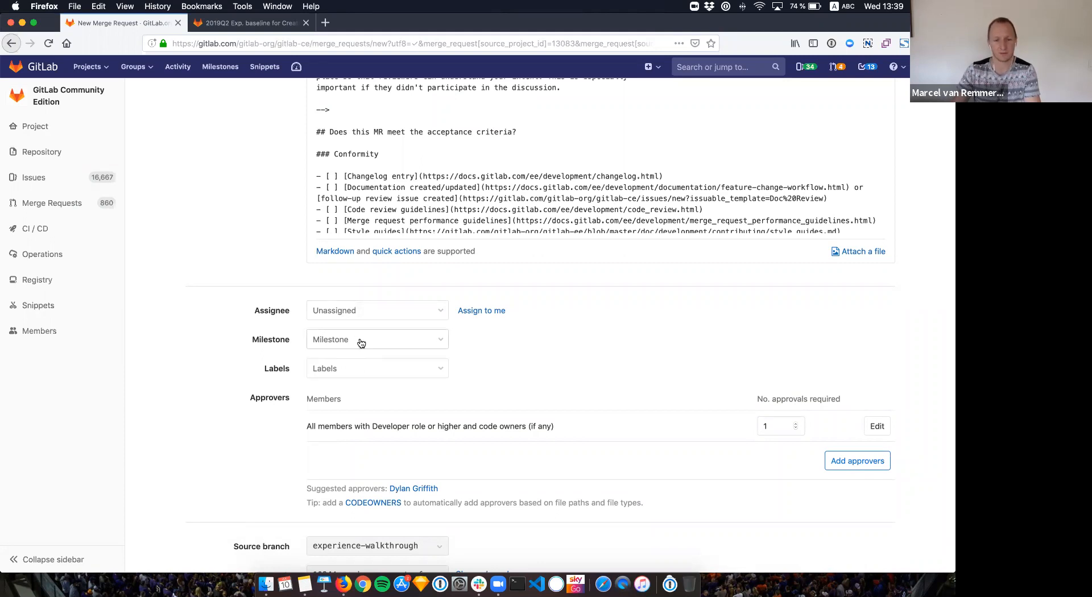
pyautogui.scroll(5, 361, 342)
pyautogui.scroll(-2, 417, 293)
pyautogui.scroll(-2, 417, 293)
pyautogui.scroll(10, 399, 285)
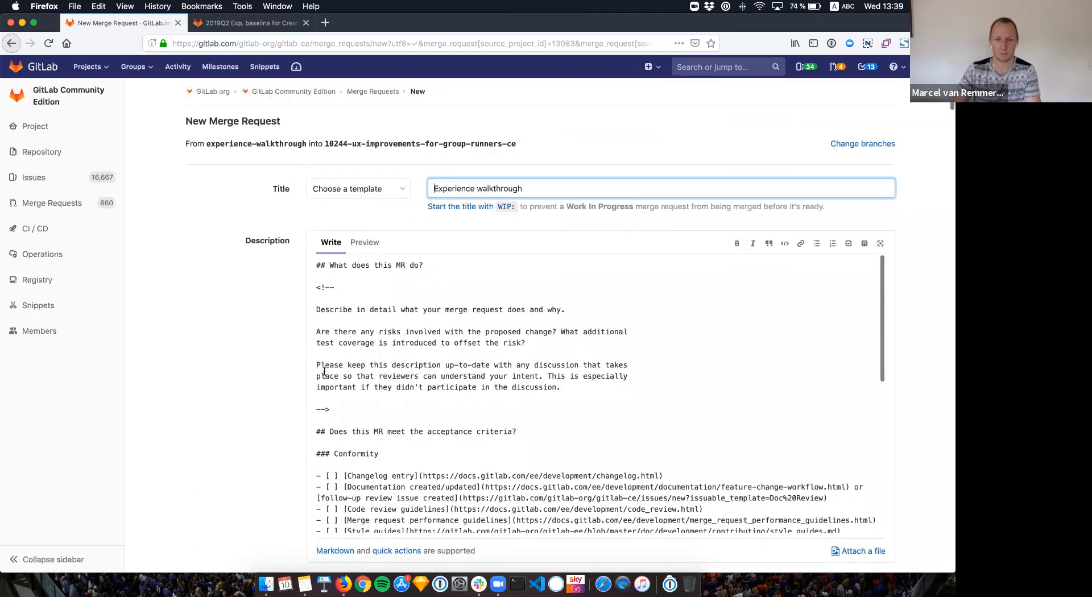
pyautogui.click(359, 250)
# Step: Back in Write mode, add a new line 'Again' below the closing '-->' of the comment block
pyautogui.scroll(-3, 390, 357)
pyautogui.scroll(3, 390, 356)
pyautogui.click(328, 244)
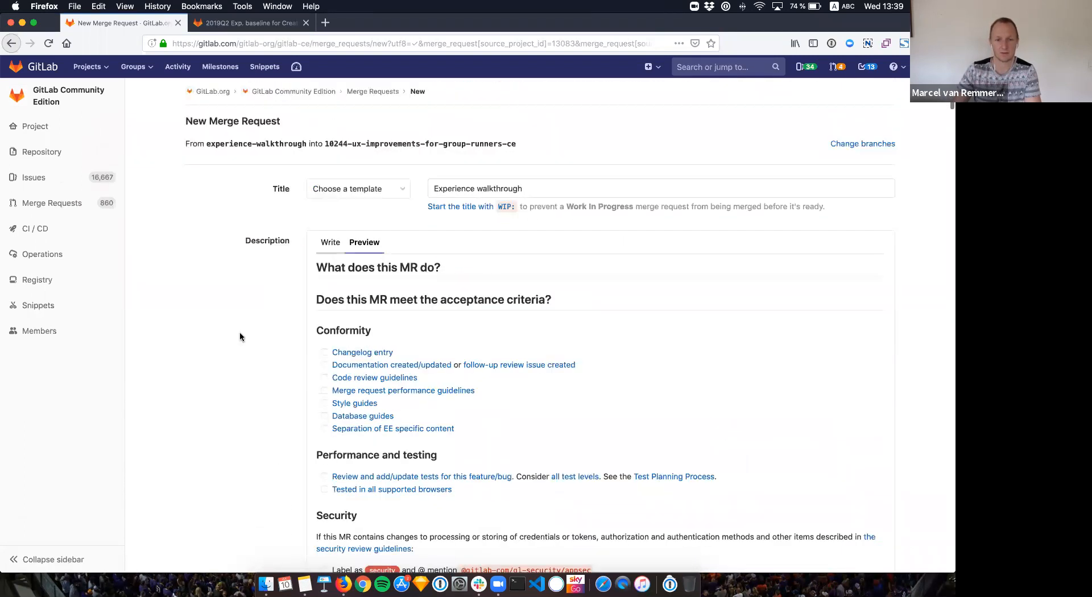
pyautogui.scroll(-5, 240, 332)
pyautogui.scroll(-3, 240, 332)
pyautogui.scroll(3, 261, 316)
pyautogui.scroll(5, 261, 317)
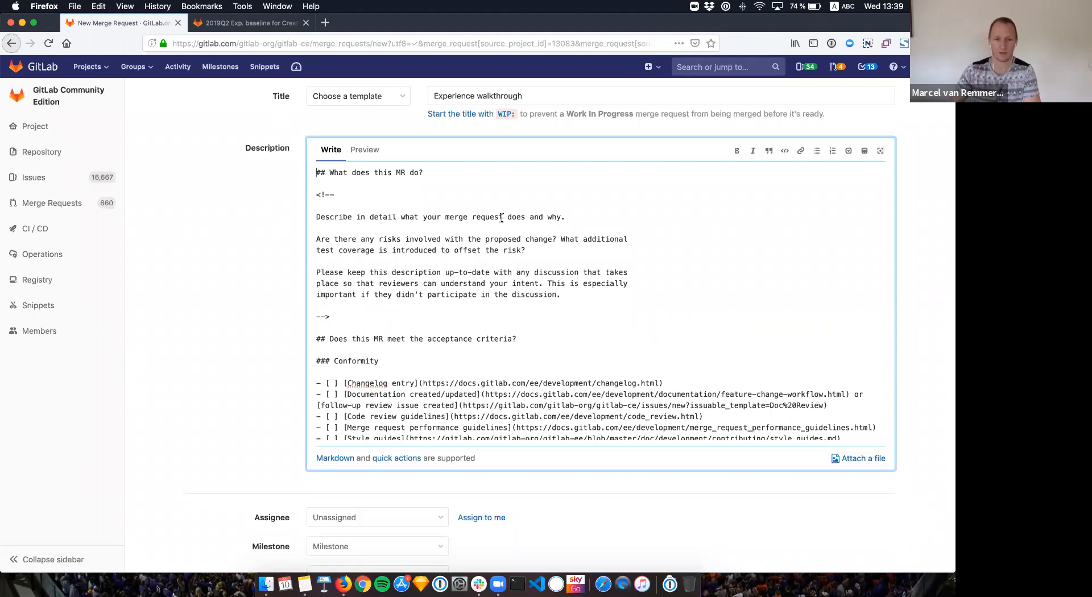
pyautogui.scroll(1, 206, 267)
pyautogui.click(383, 322)
pyautogui.press('Return')
pyautogui.press('Return')
pyautogui.write('Again')
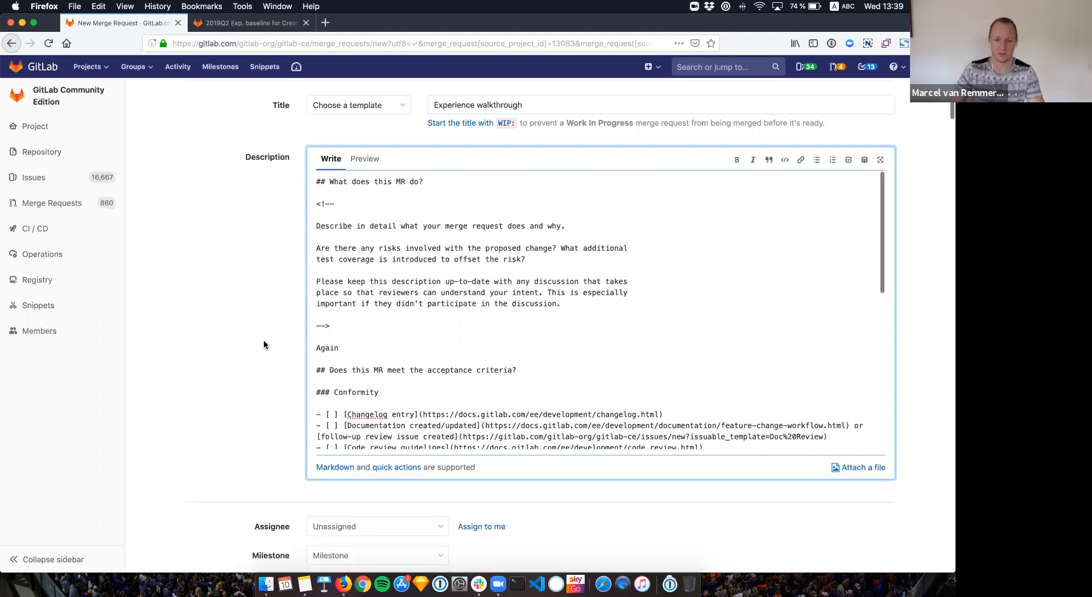
pyautogui.scroll(-3, 264, 345)
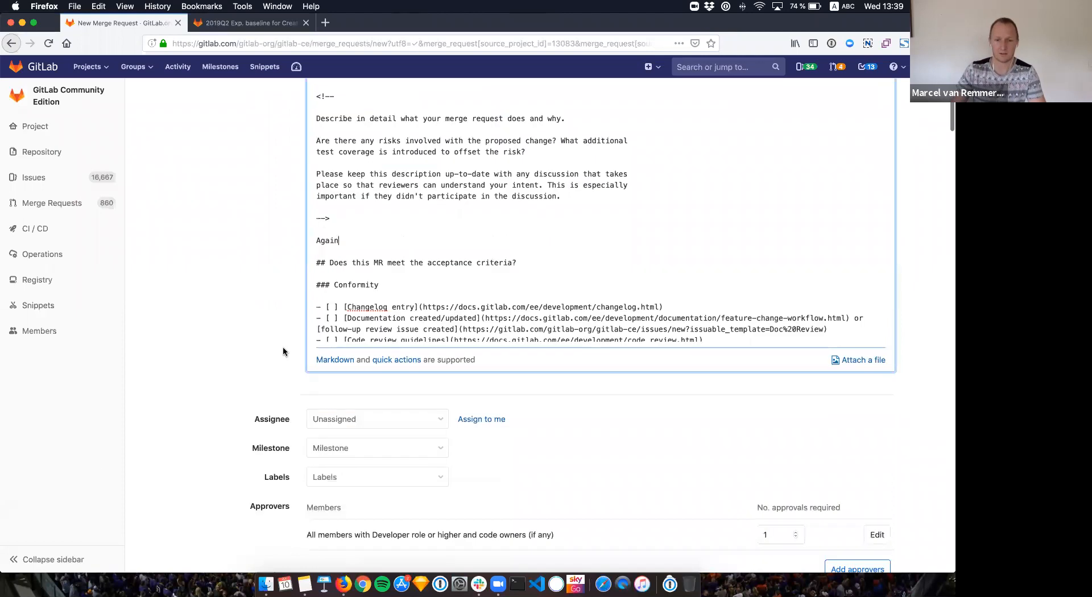
# Step: Set the milestone to 12.1 and add the '1st contribution' label
pyautogui.click(355, 416)
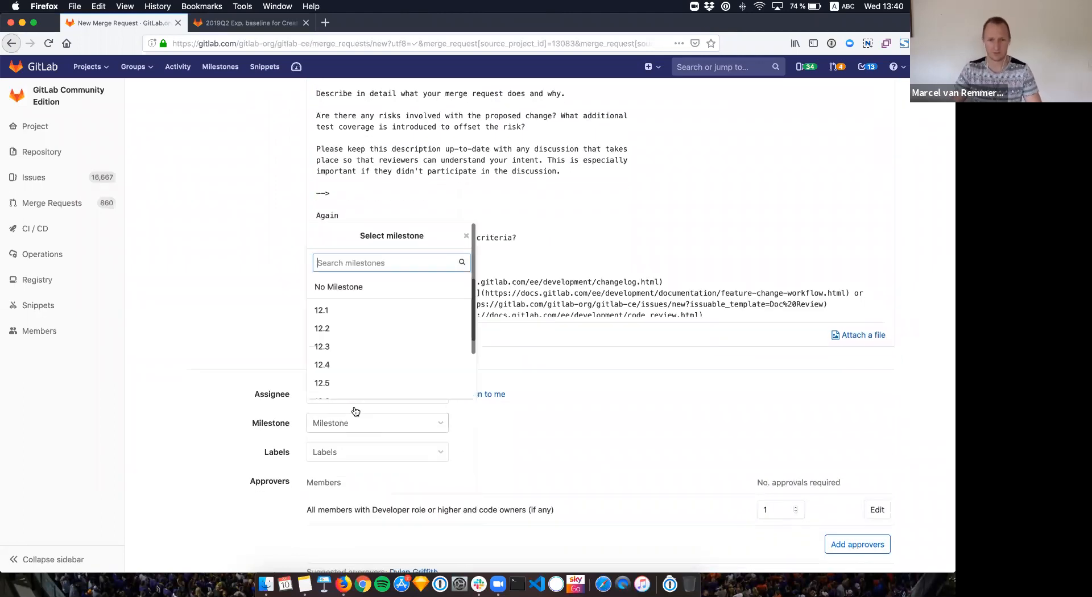
pyautogui.click(330, 313)
pyautogui.click(340, 453)
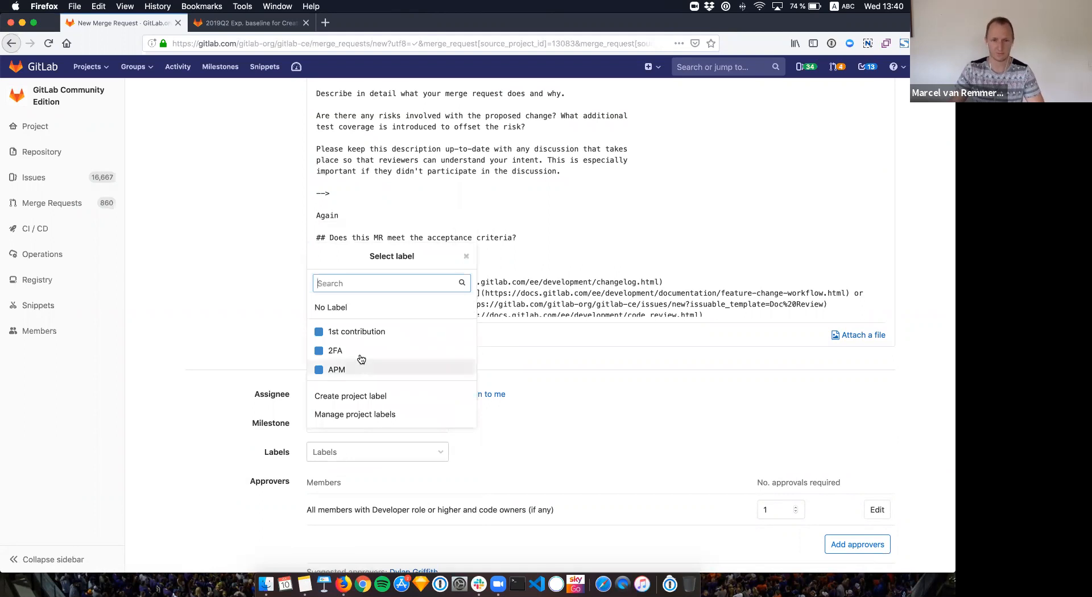
pyautogui.click(359, 332)
pyautogui.click(504, 465)
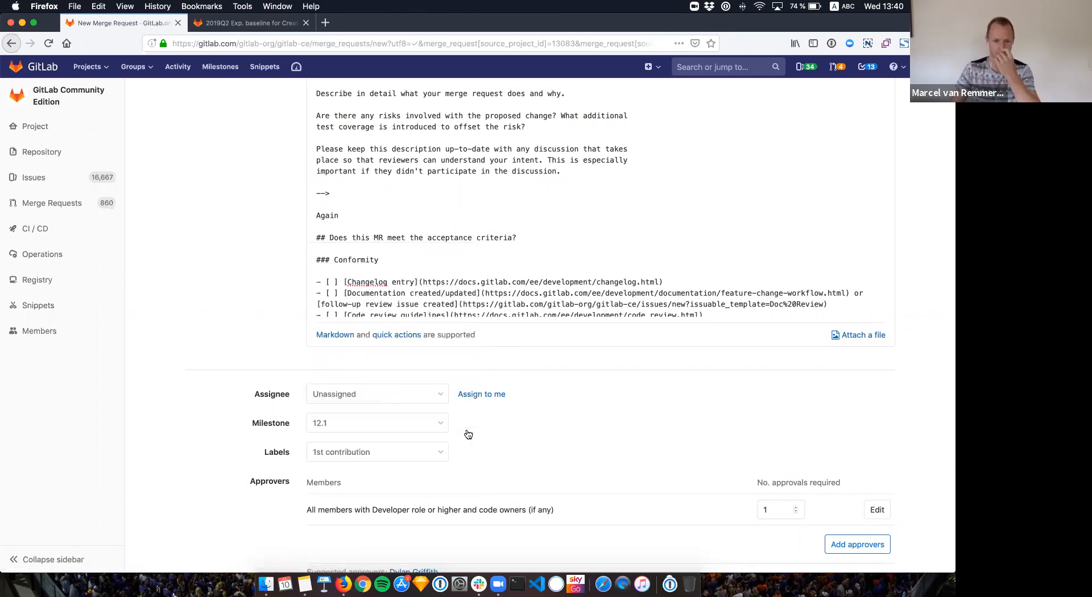
pyautogui.scroll(5, 414, 261)
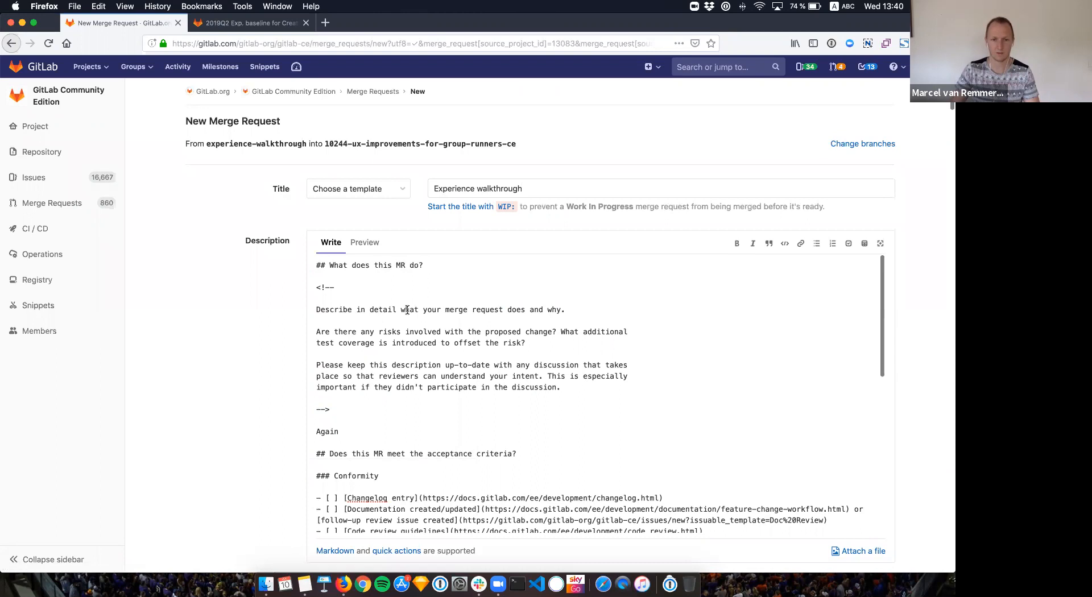
pyautogui.scroll(-10, 414, 267)
# Step: Append a '/label ~feature' quick action on a new line at the end of the description
pyautogui.click(660, 446)
pyautogui.press('Return')
pyautogui.write('/label ')
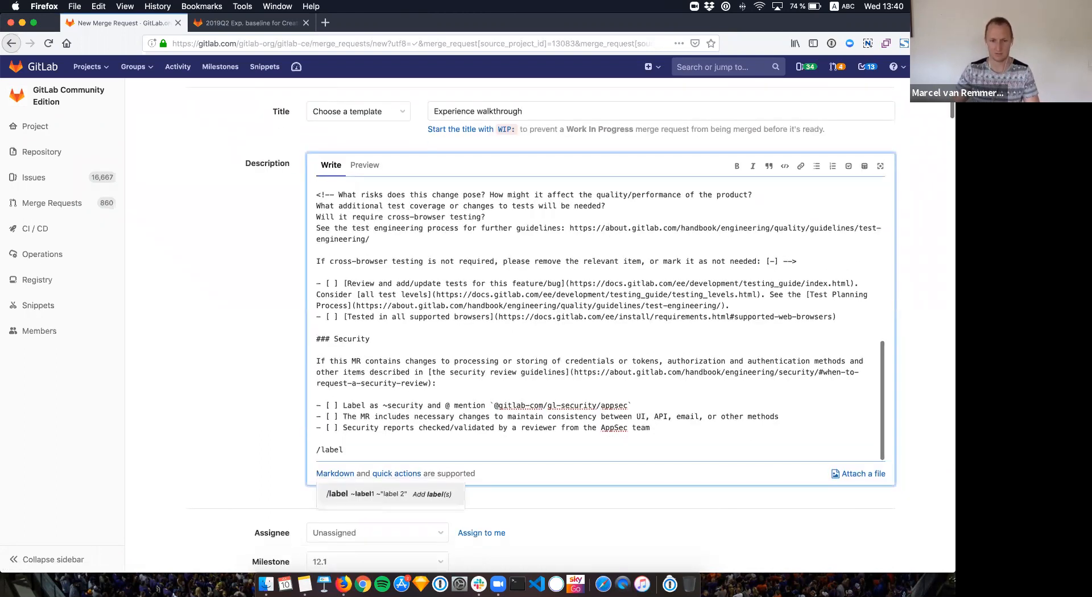
pyautogui.write('~feaut')
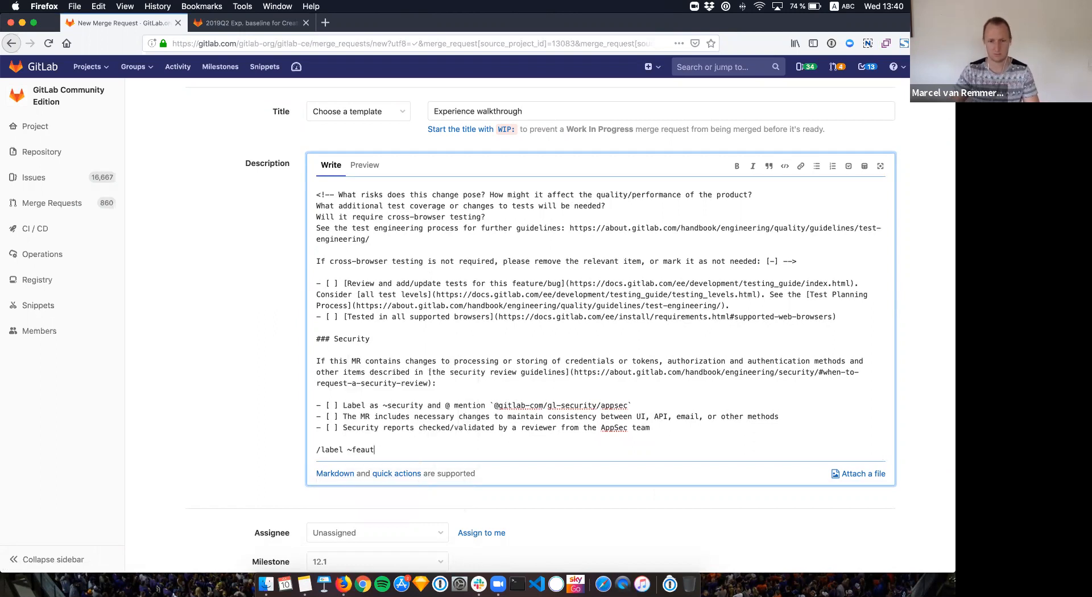
pyautogui.click(397, 373)
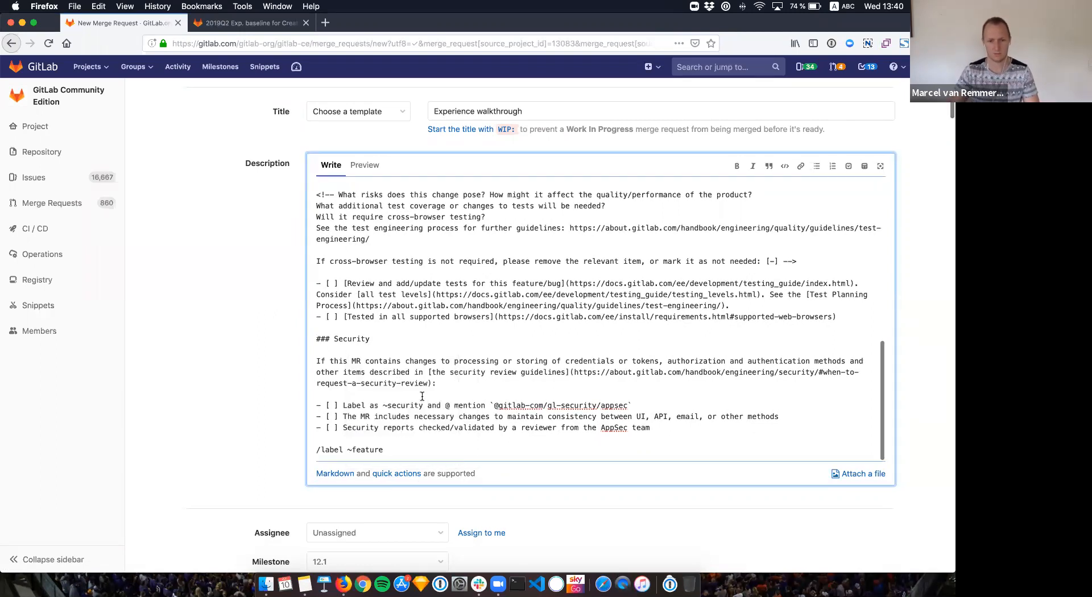
# Step: Add a '/milestone %"12.3"' quick action on the next line
pyautogui.press('Return')
pyautogui.write('/mil')
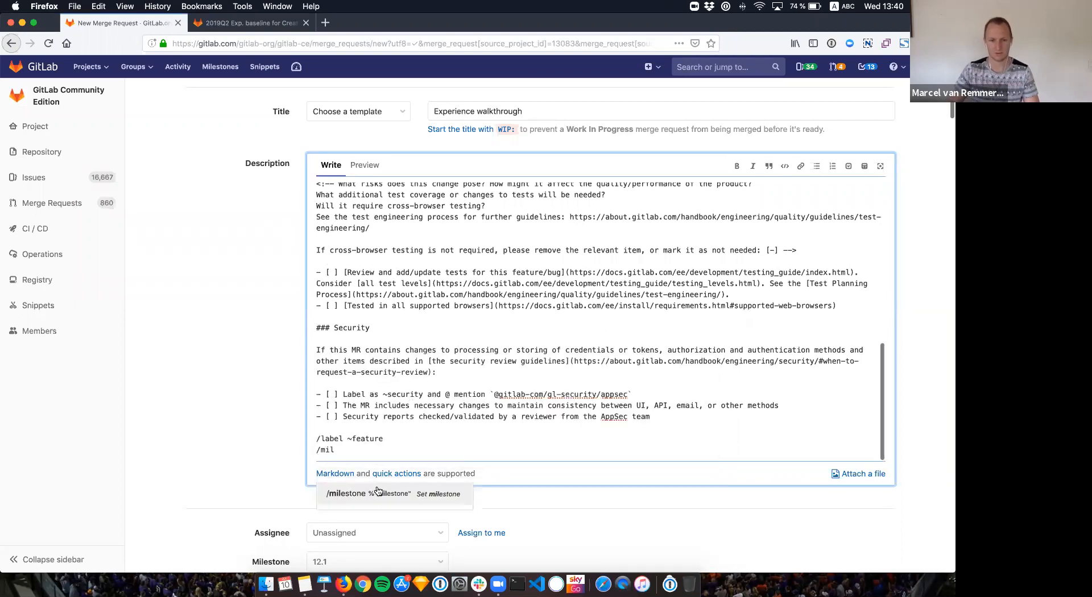
pyautogui.click(377, 493)
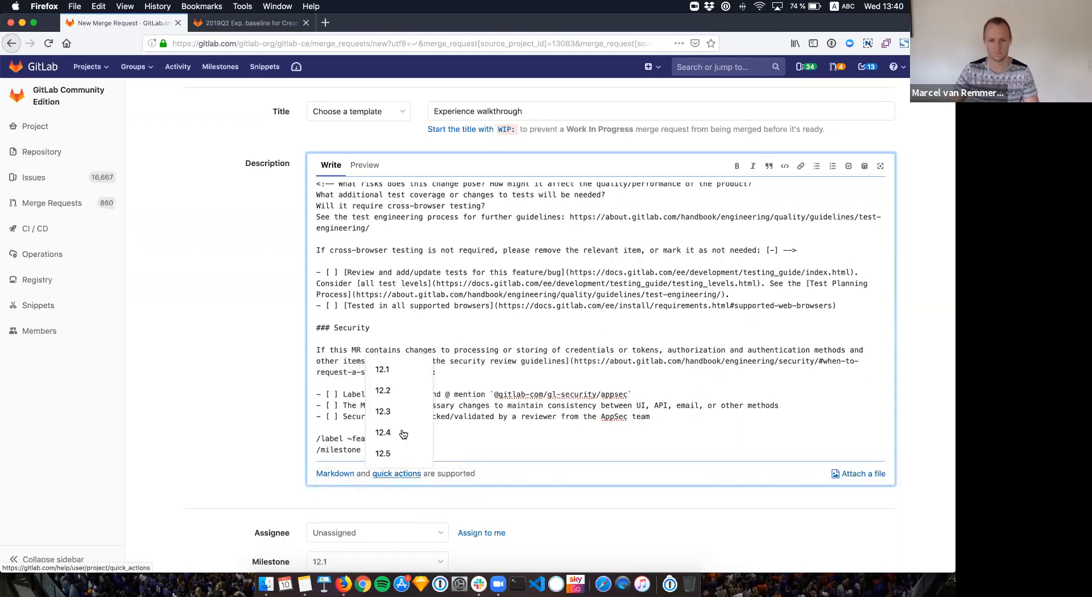
pyautogui.click(382, 411)
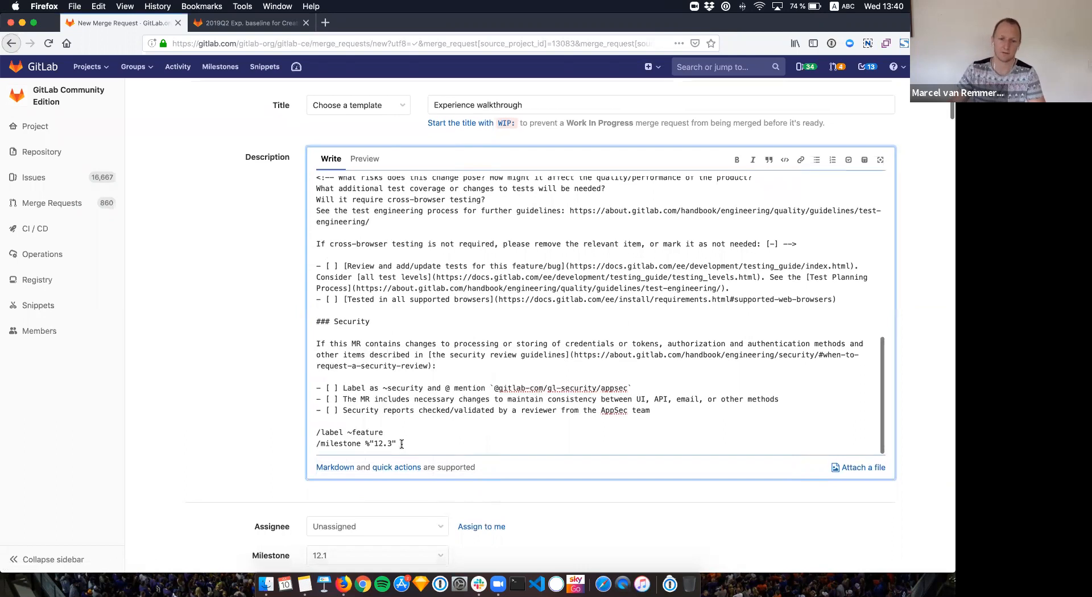
pyautogui.scroll(-2, 369, 483)
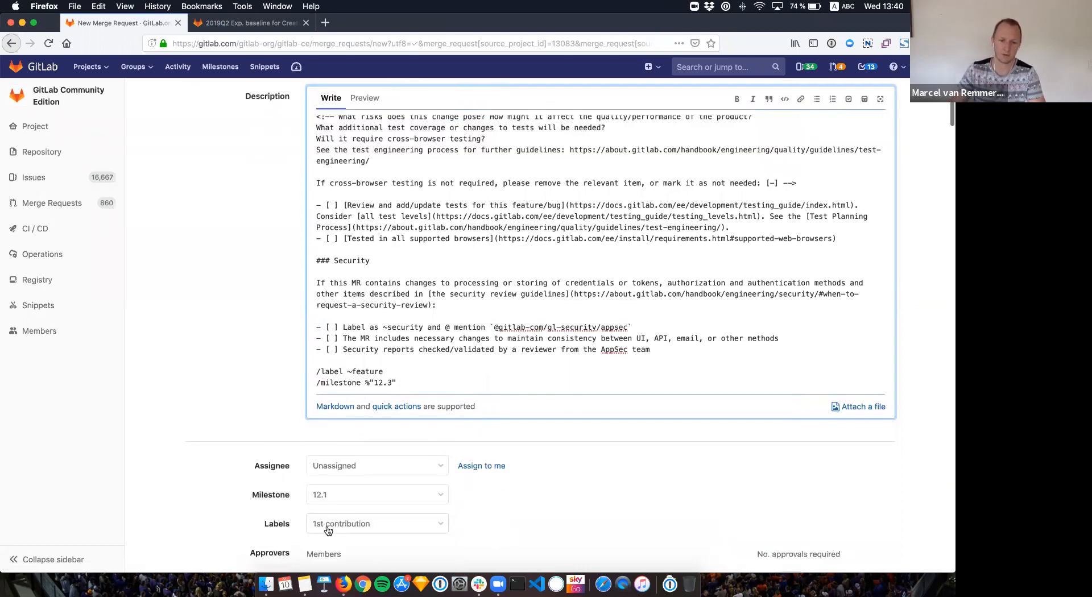
# Step: Open the Labels dropdown and close it without changing the selected label
pyautogui.click(363, 524)
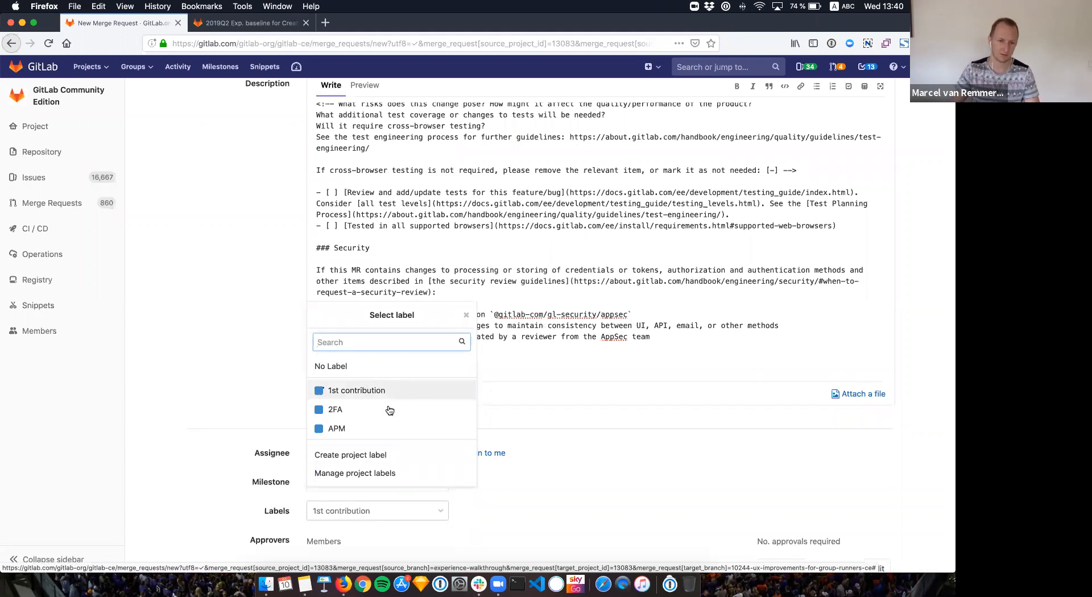
pyautogui.click(406, 512)
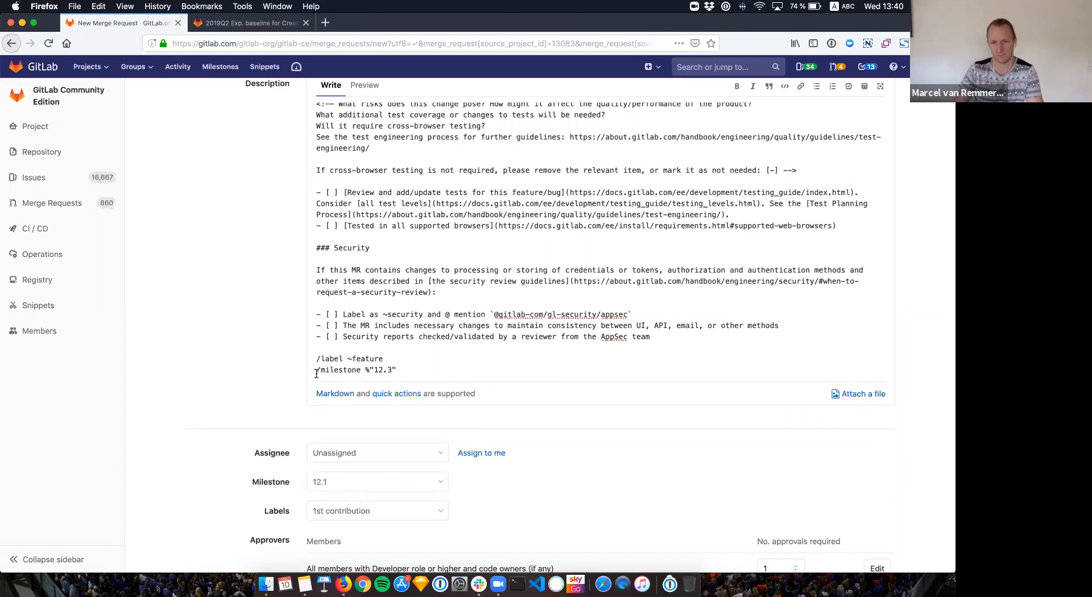
pyautogui.scroll(-3, 257, 374)
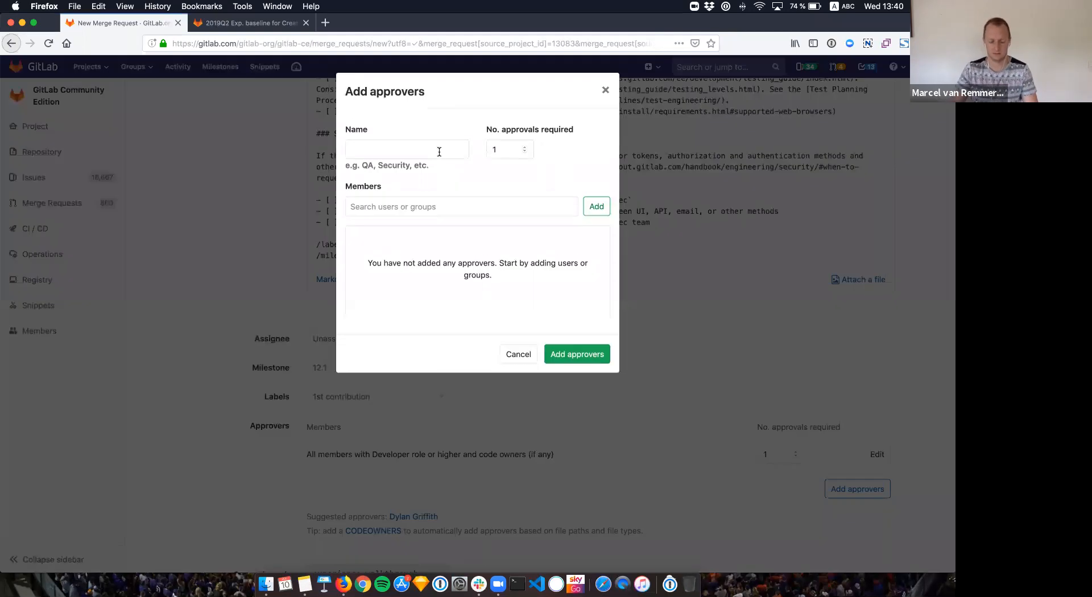
# Step: Create a 'Test' approval rule with one searched-for member and 5 required approvals
pyautogui.click(439, 151)
pyautogui.write('Test')
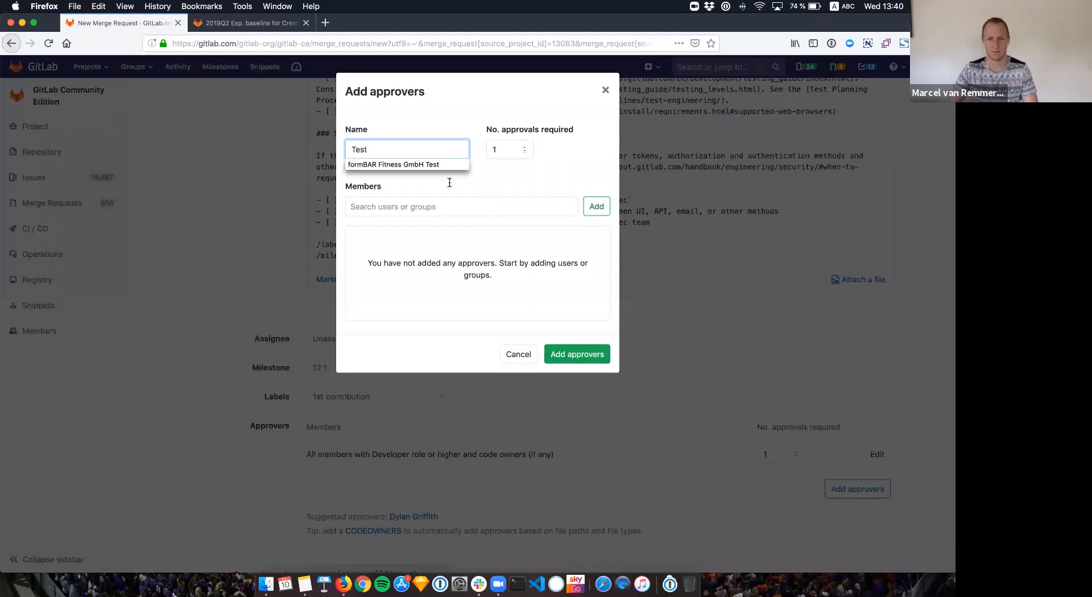
pyautogui.click(442, 200)
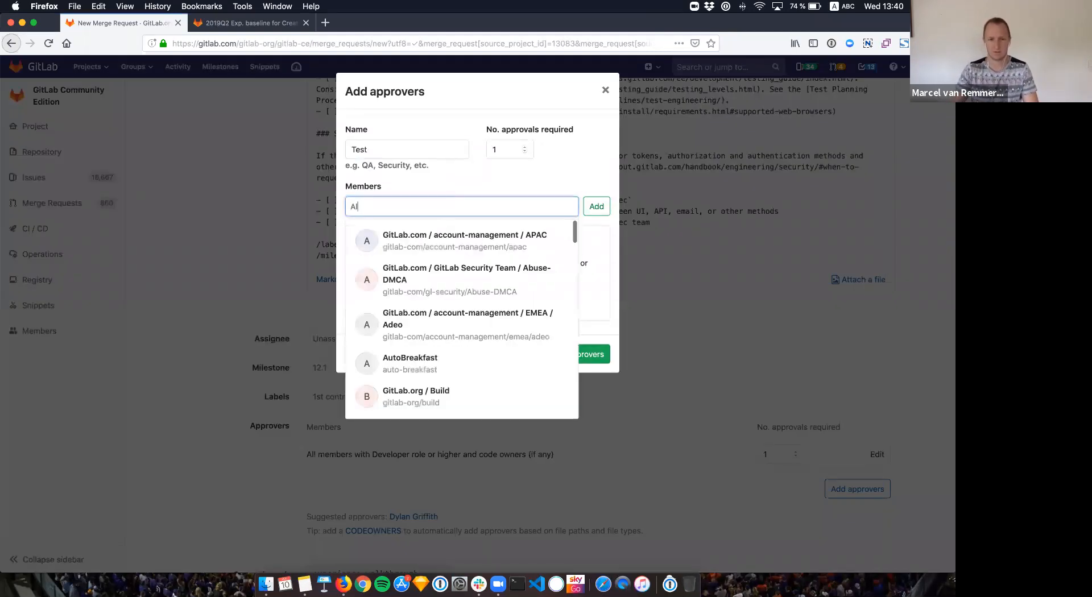
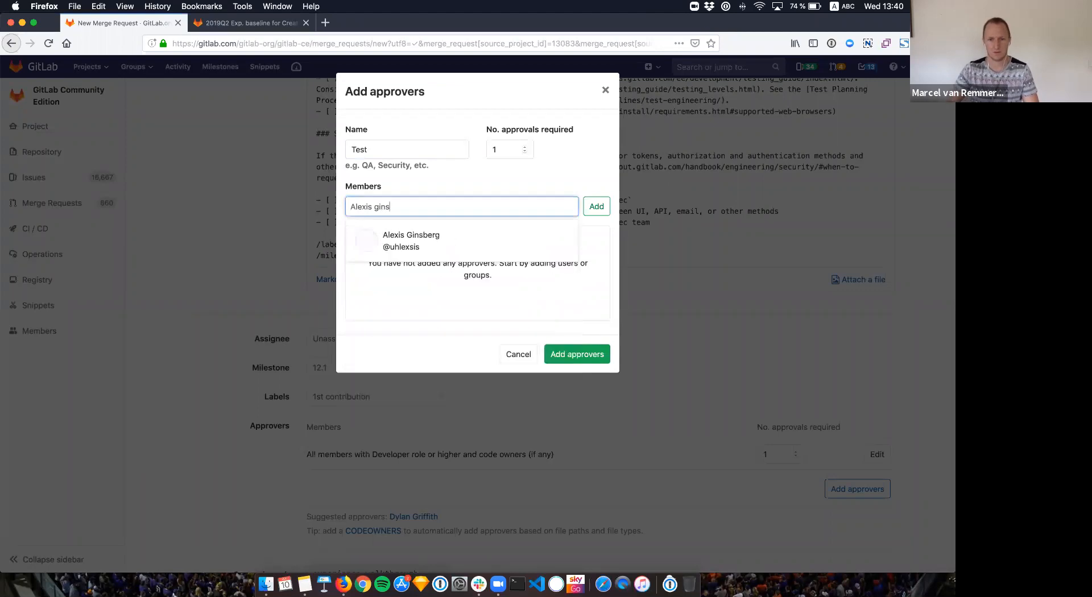
pyautogui.click(398, 238)
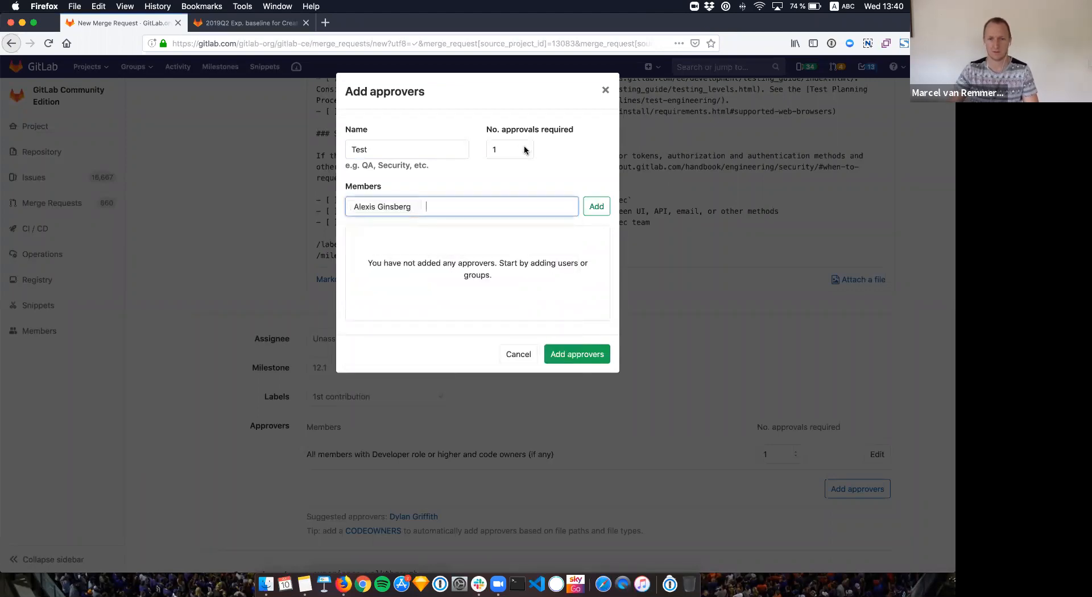
pyautogui.click(525, 148)
pyautogui.click(597, 206)
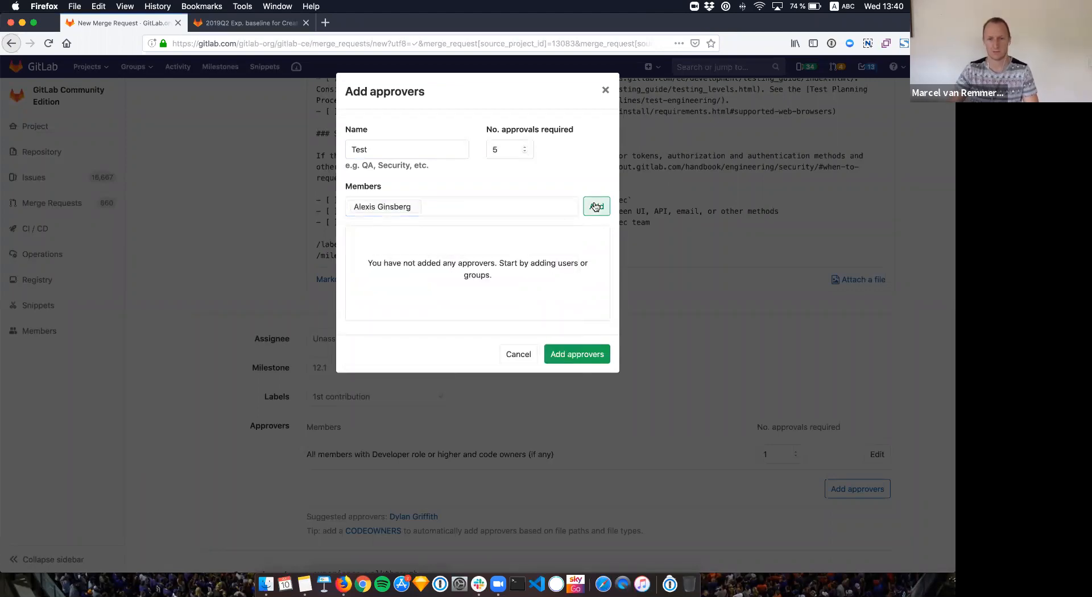
pyautogui.click(577, 356)
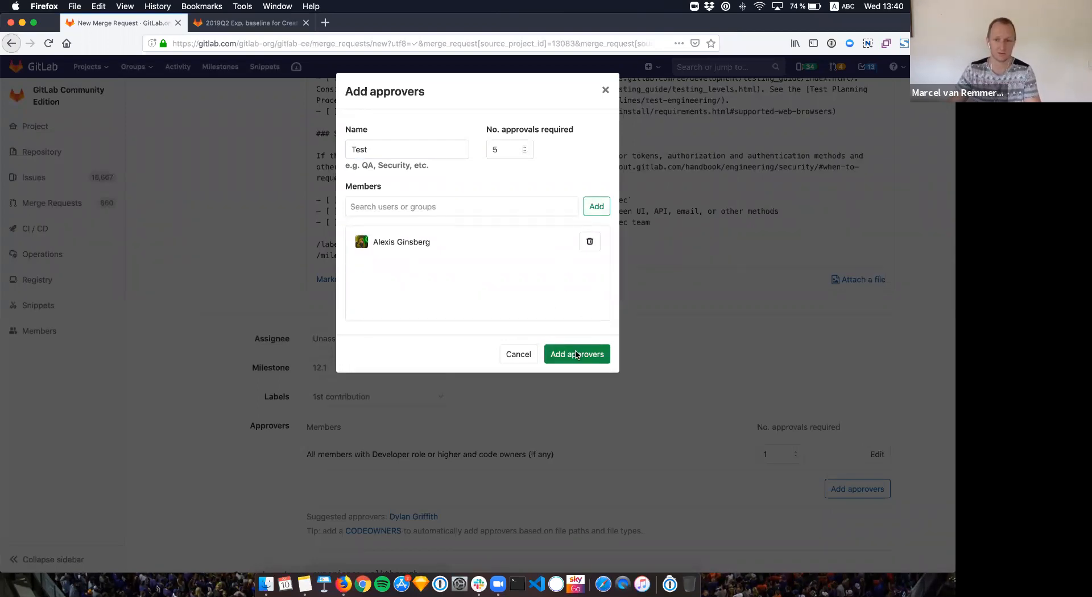
pyautogui.scroll(-3, 572, 356)
pyautogui.scroll(-2, 569, 358)
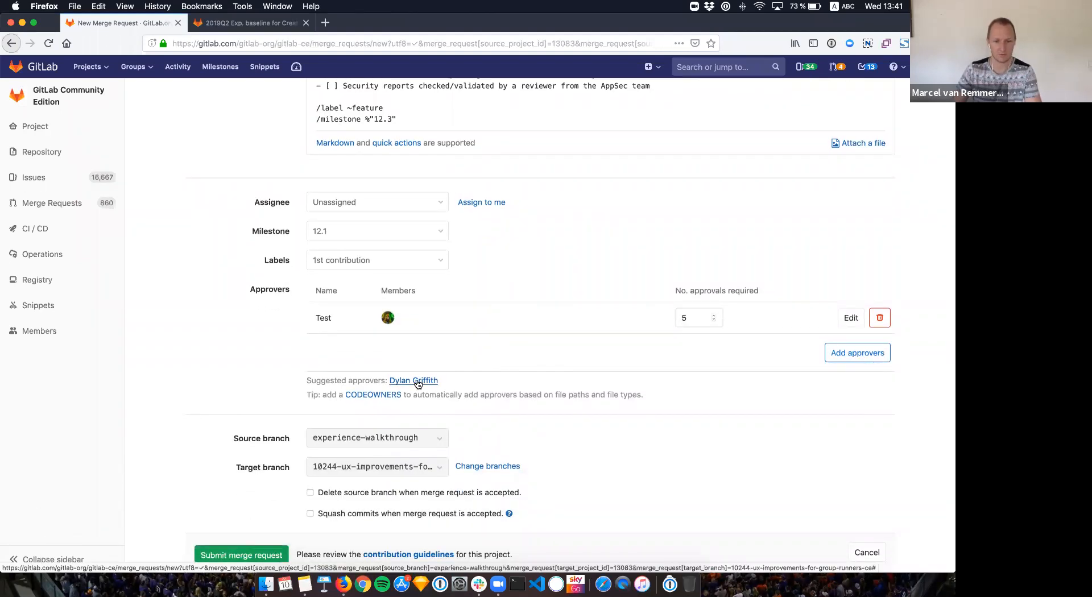
pyautogui.scroll(-1, 475, 363)
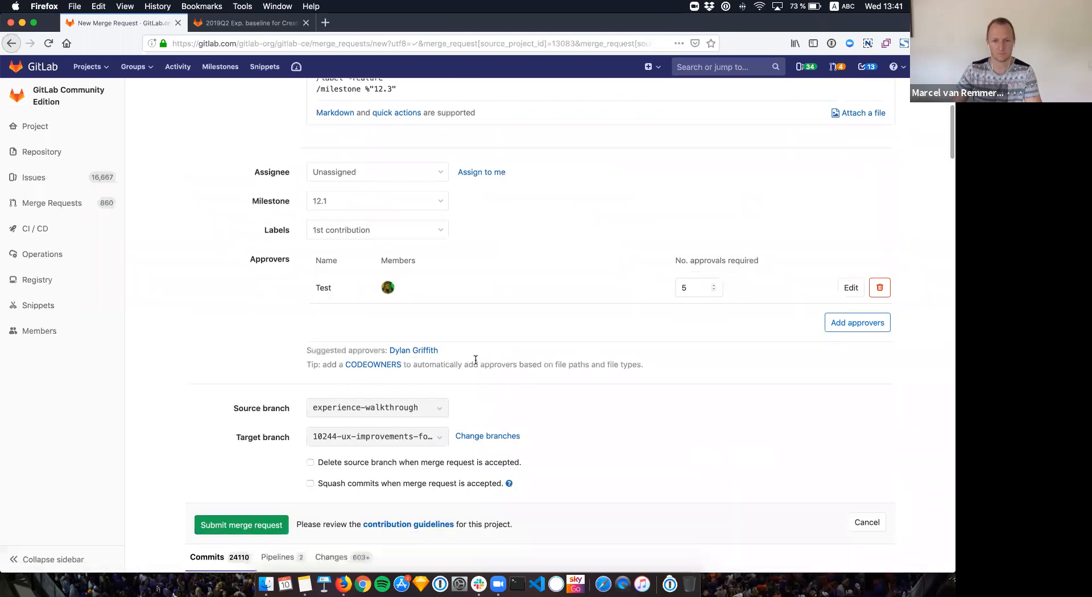
pyautogui.scroll(-4, 475, 361)
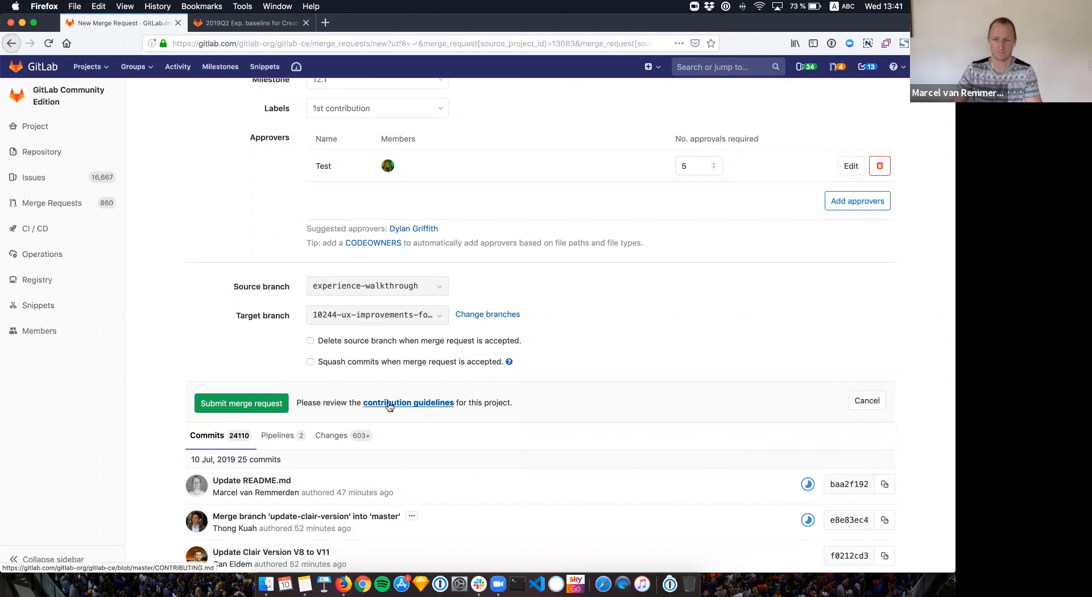
pyautogui.scroll(10, 389, 406)
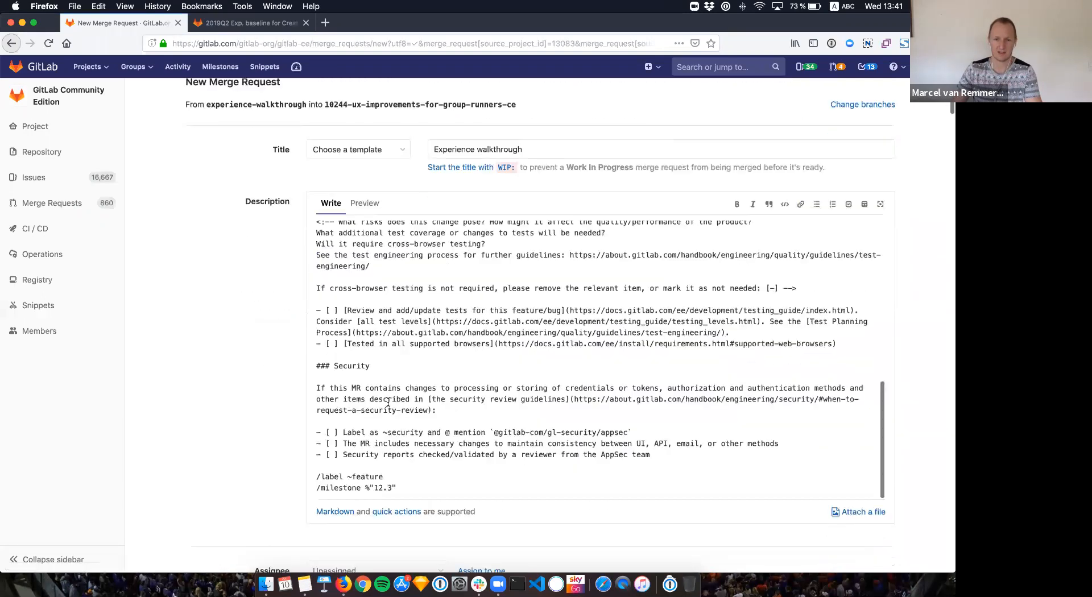
pyautogui.scroll(-1, 361, 302)
pyautogui.scroll(2, 398, 307)
pyautogui.scroll(10, 414, 311)
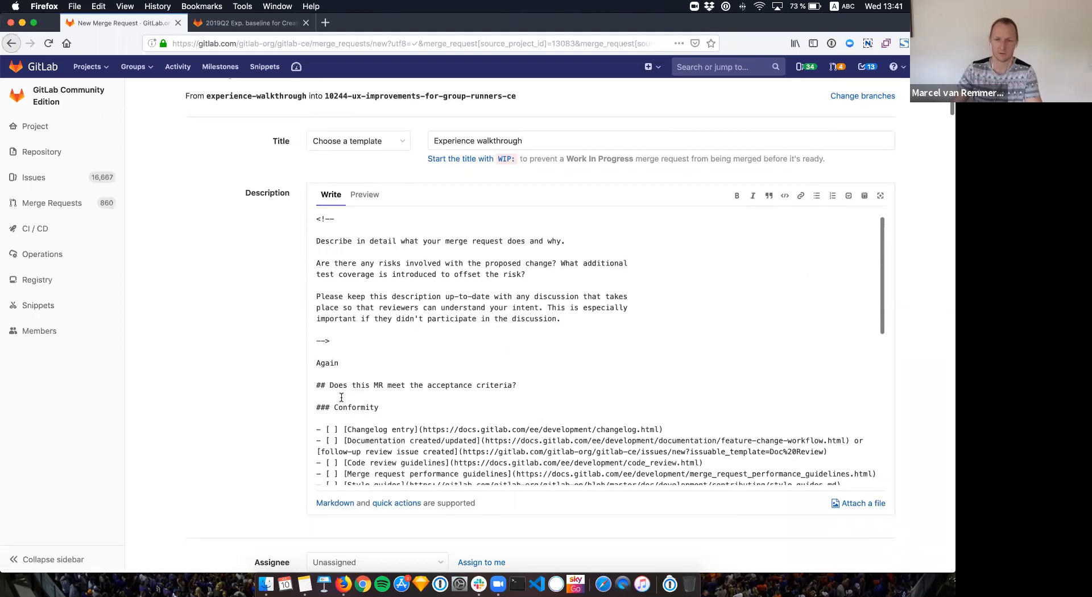
pyautogui.scroll(-1, 347, 427)
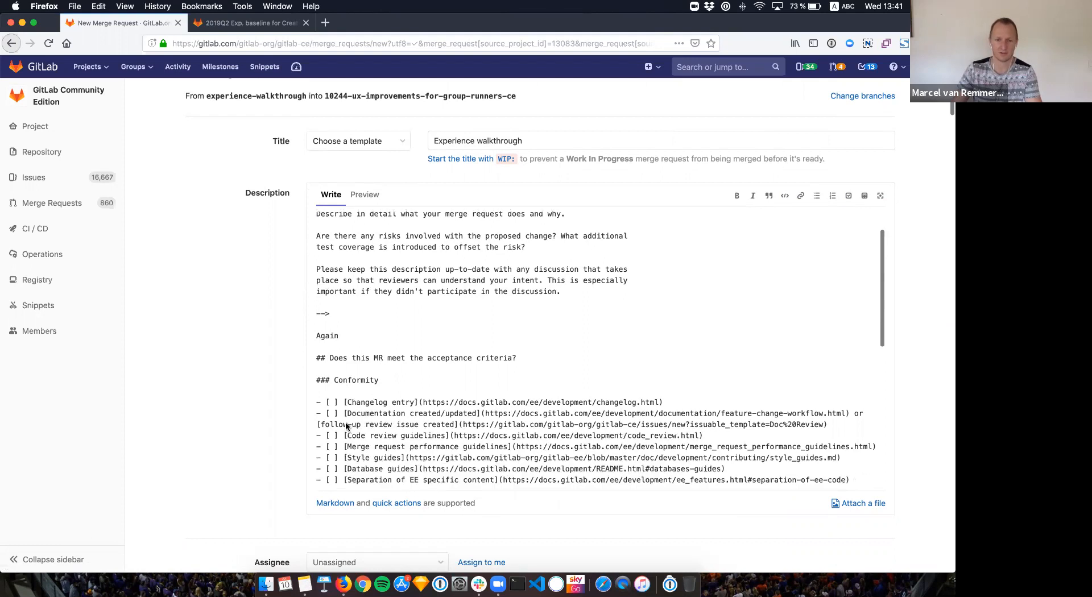
pyautogui.scroll(-15, 347, 427)
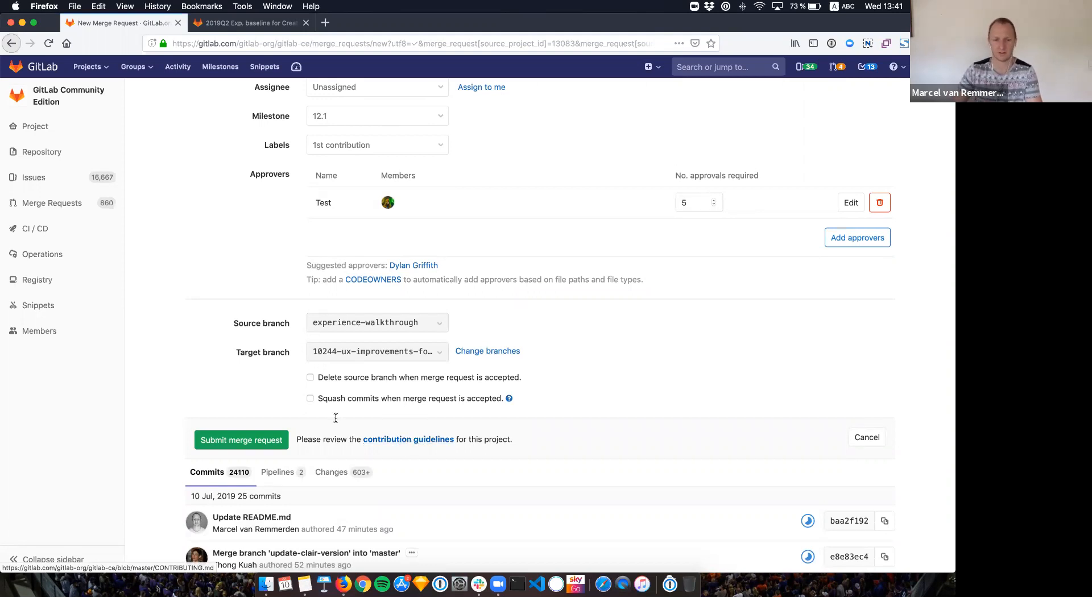
pyautogui.scroll(5, 339, 364)
pyautogui.scroll(5, 398, 178)
pyautogui.scroll(3, 402, 227)
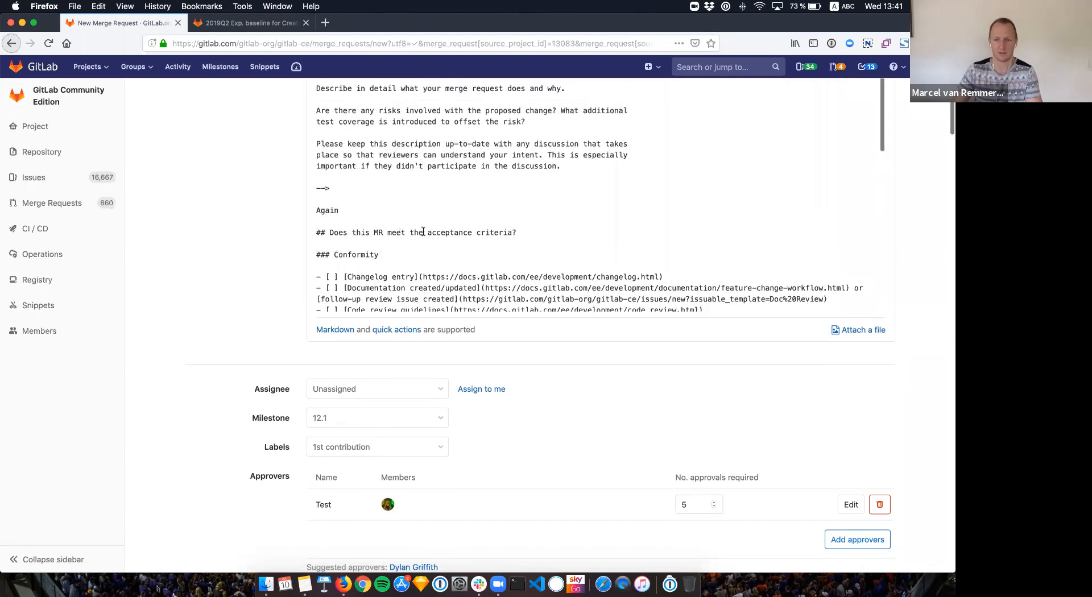
pyautogui.scroll(-5, 415, 254)
pyautogui.scroll(-5, 299, 269)
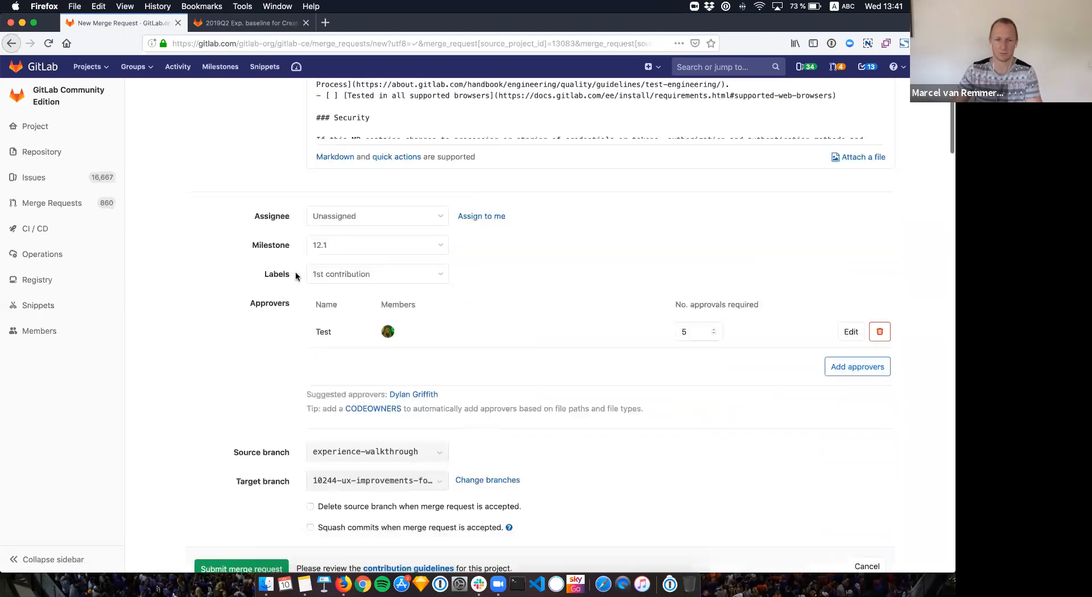
pyautogui.scroll(-2, 295, 277)
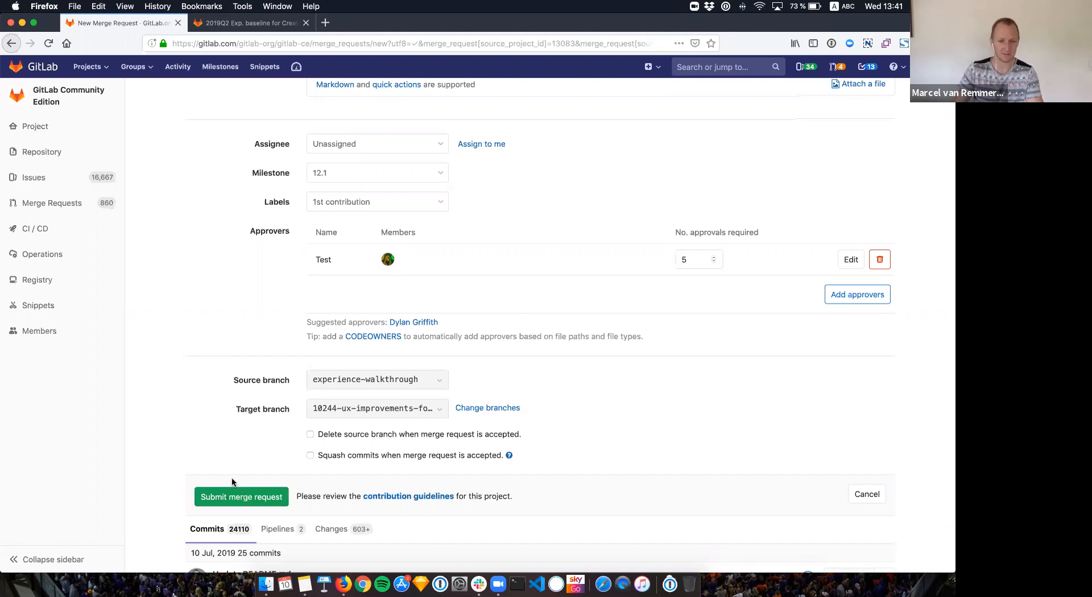
pyautogui.scroll(-2, 232, 483)
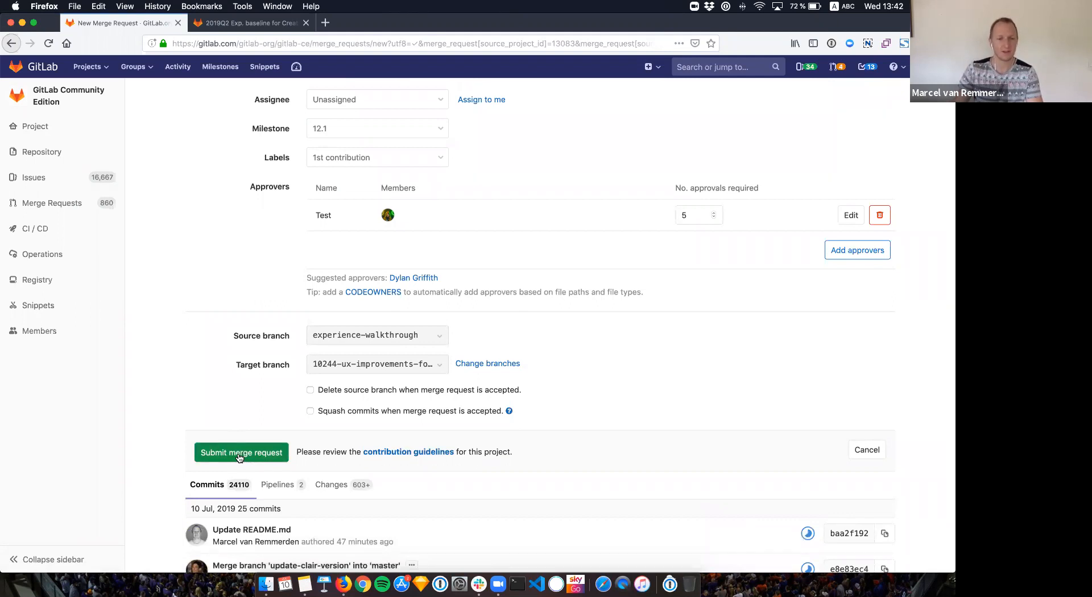
# Step: Submit the merge request, then reload the resulting 500 error page and resend the form data
pyautogui.click(239, 455)
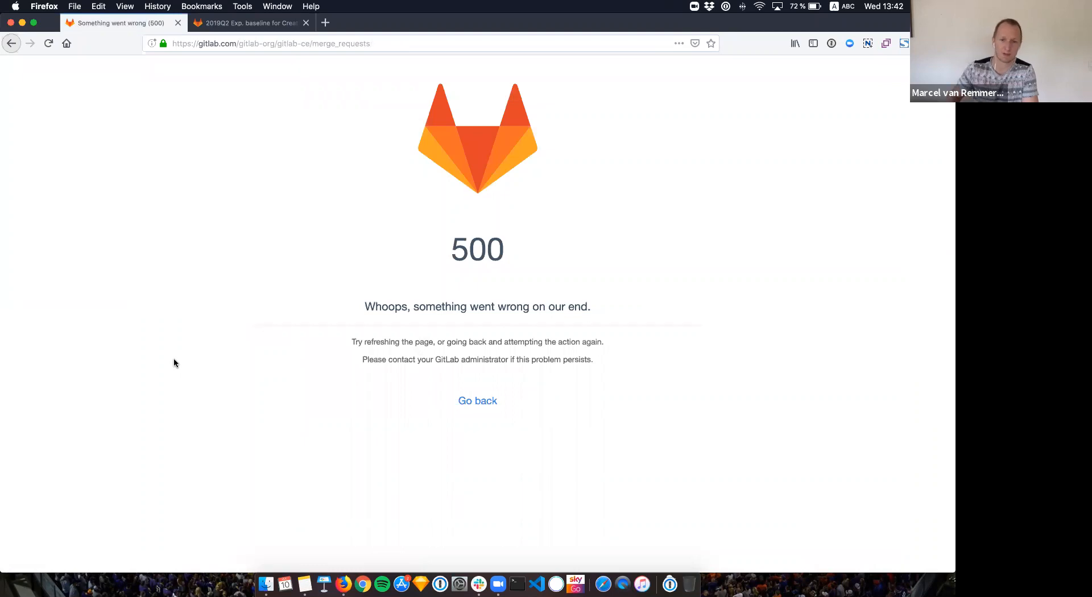
pyautogui.click(49, 43)
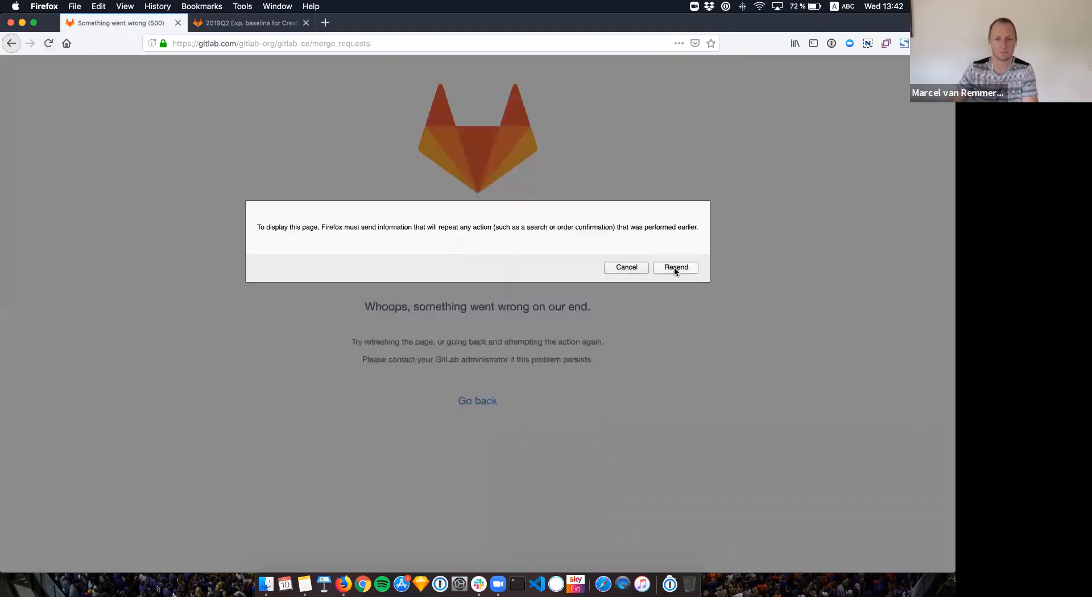
pyautogui.click(676, 269)
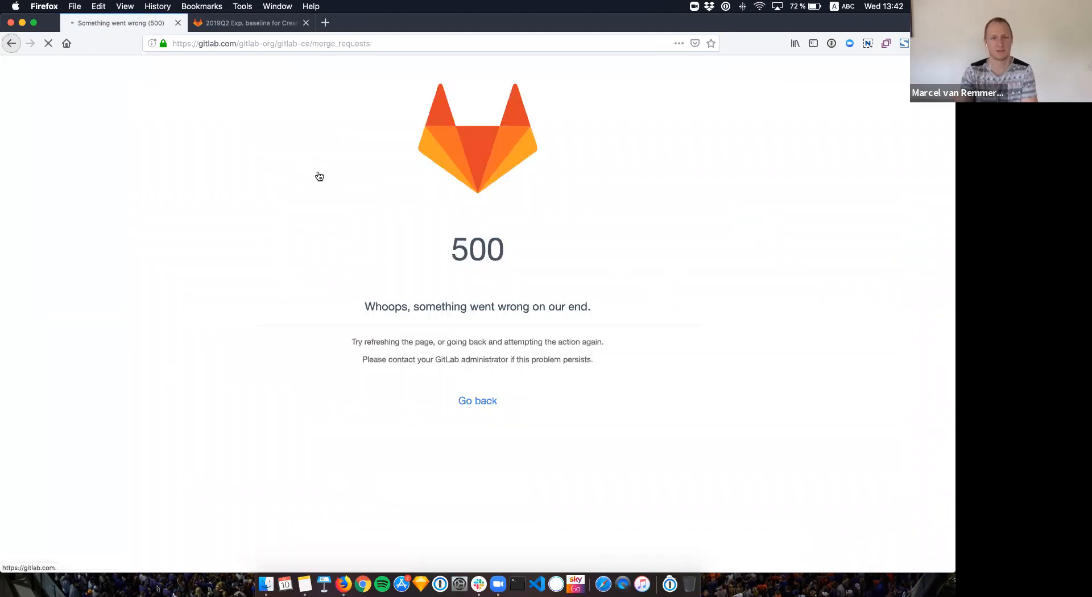
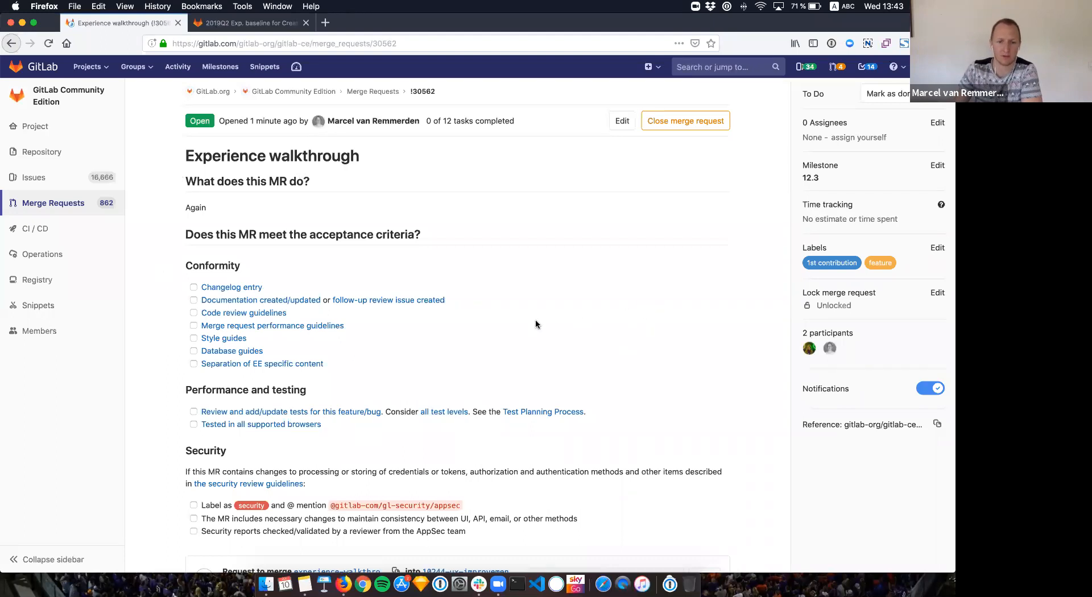
# Step: Open the Experience walkthrough merge request for editing
pyautogui.scroll(-5, 537, 323)
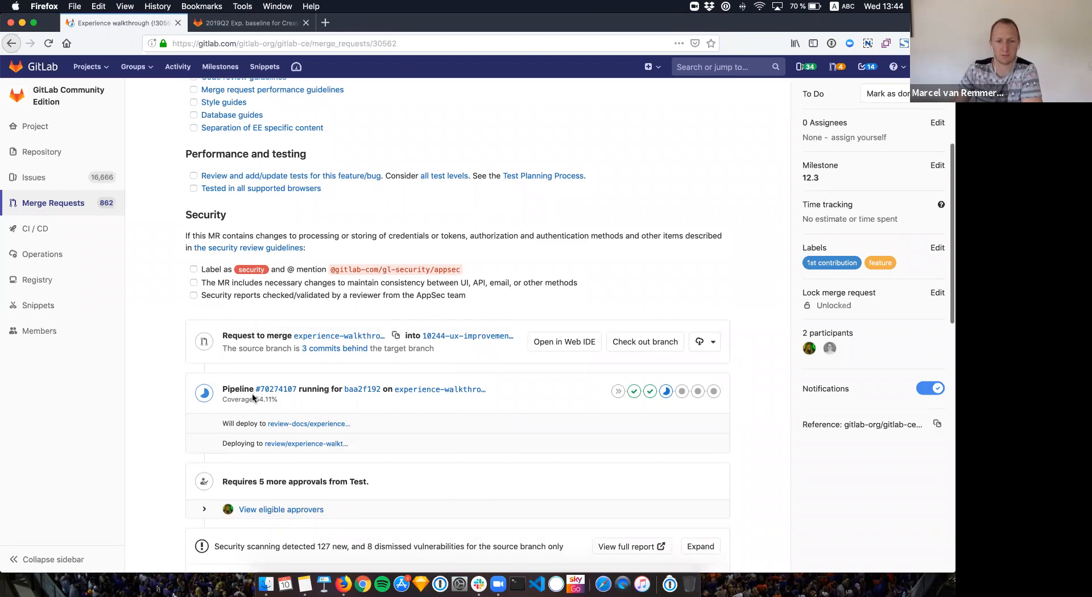
pyautogui.scroll(-1, 239, 421)
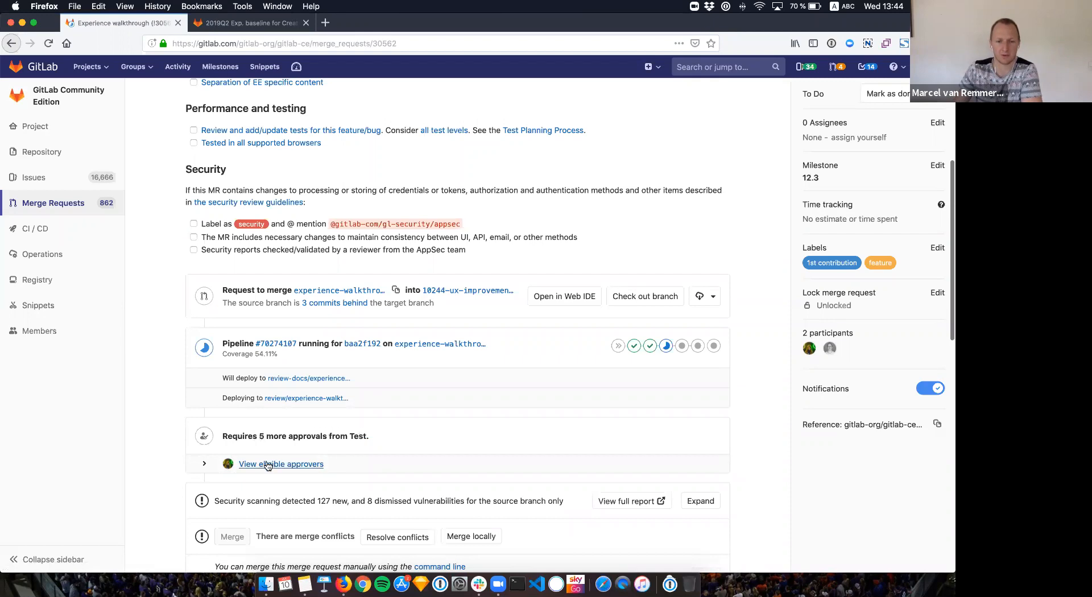
pyautogui.scroll(-1, 270, 455)
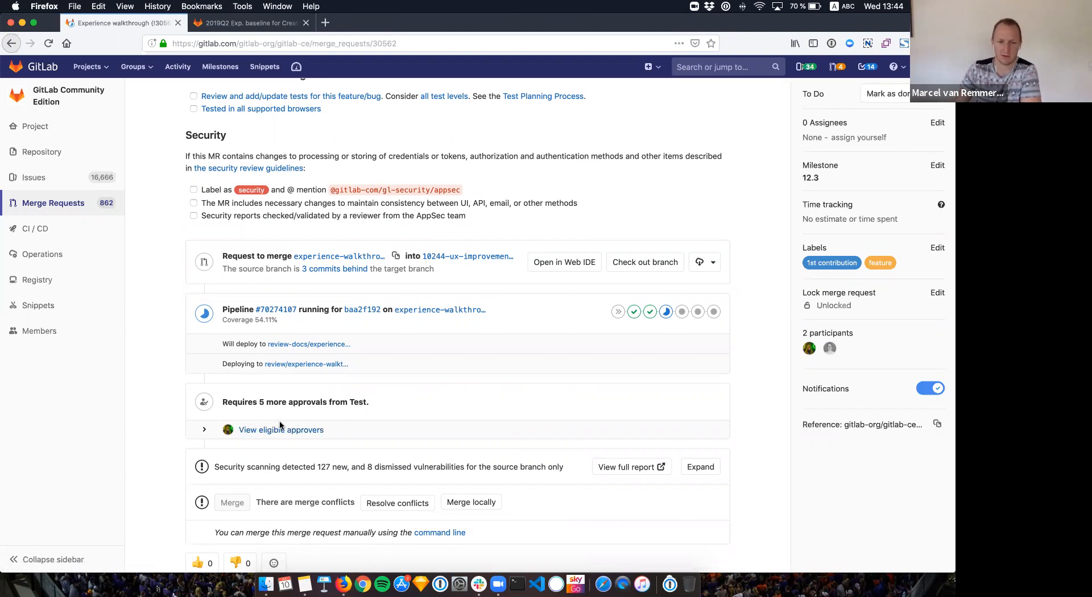
pyautogui.scroll(-1, 280, 426)
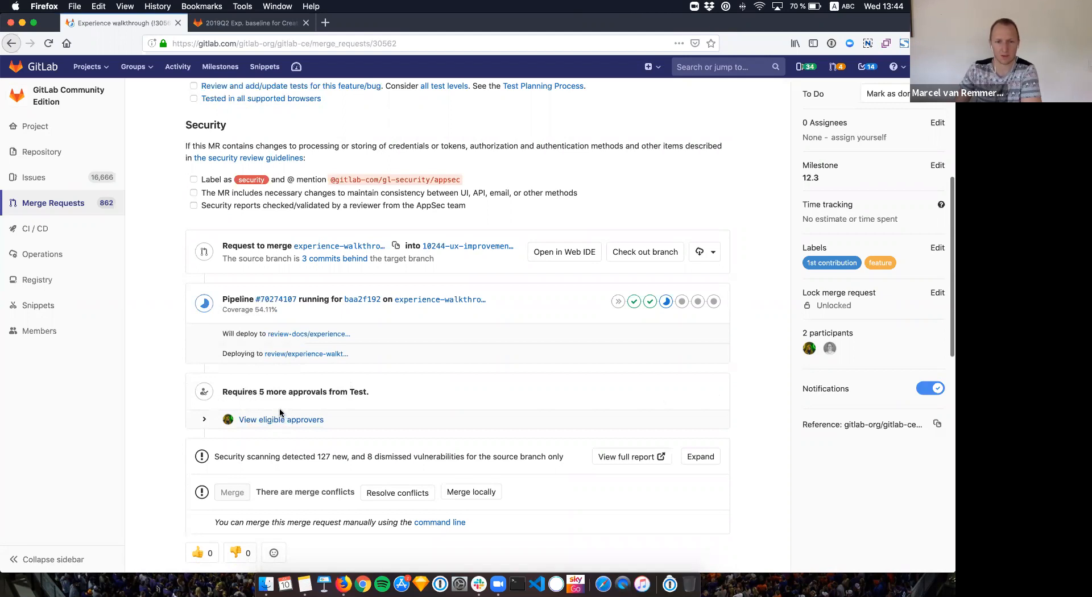
pyautogui.scroll(3, 279, 413)
pyautogui.scroll(5, 279, 413)
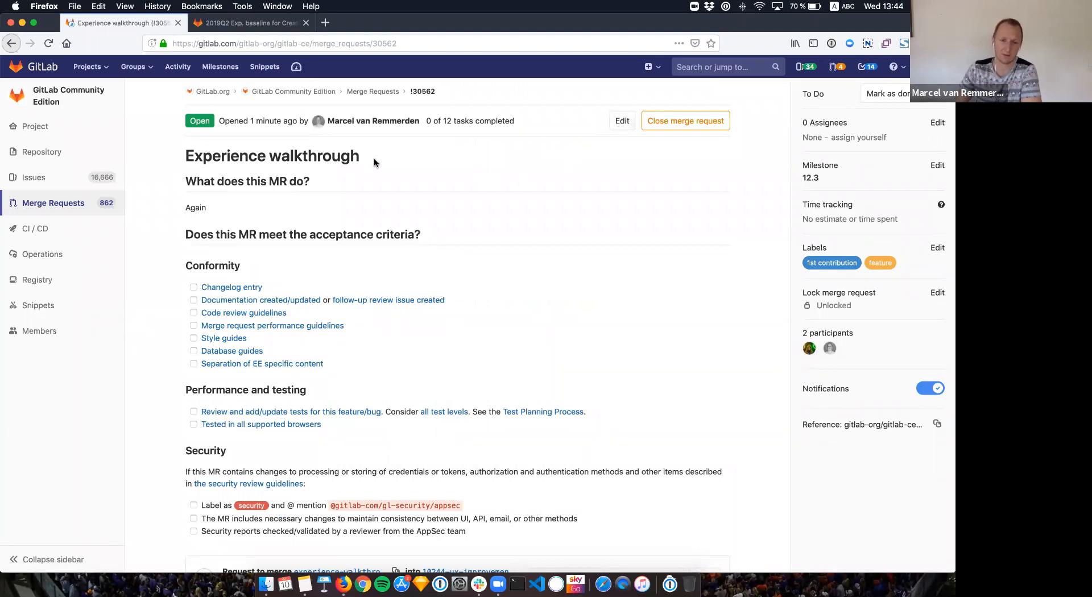
pyautogui.scroll(-1, 356, 131)
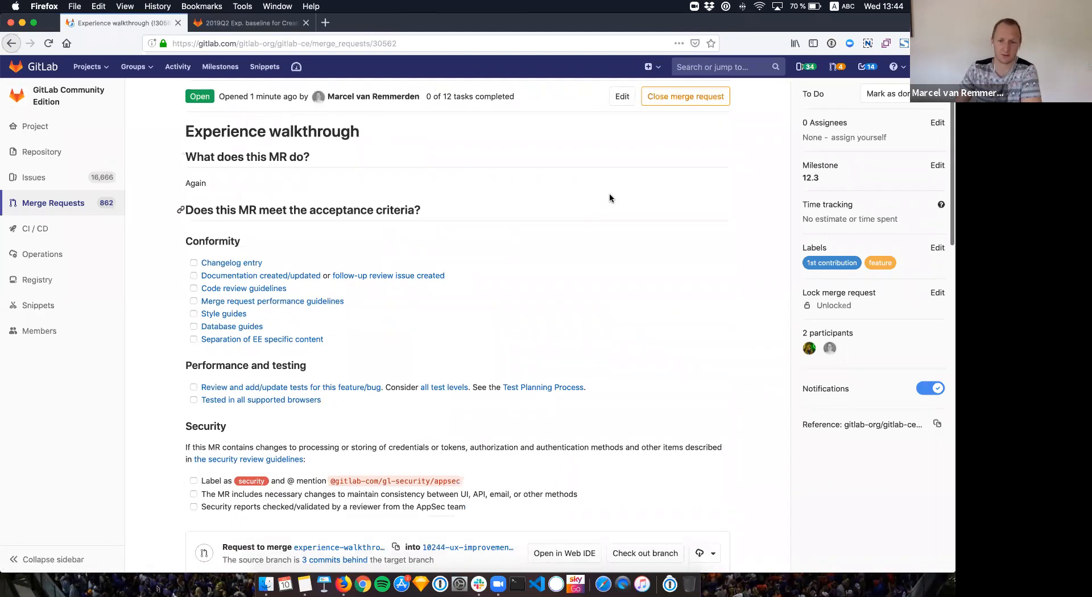
pyautogui.scroll(1, 619, 157)
pyautogui.click(622, 121)
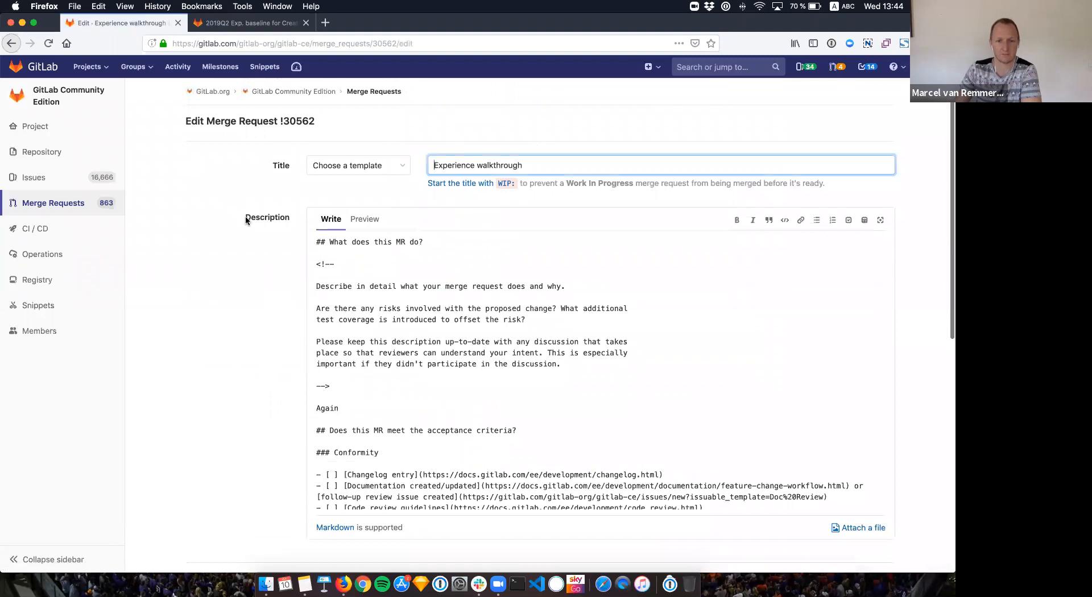
# Step: Lower the Test approval rule's required approvals to 1 and save the merge request
pyautogui.scroll(-5, 245, 221)
pyautogui.scroll(-3, 245, 220)
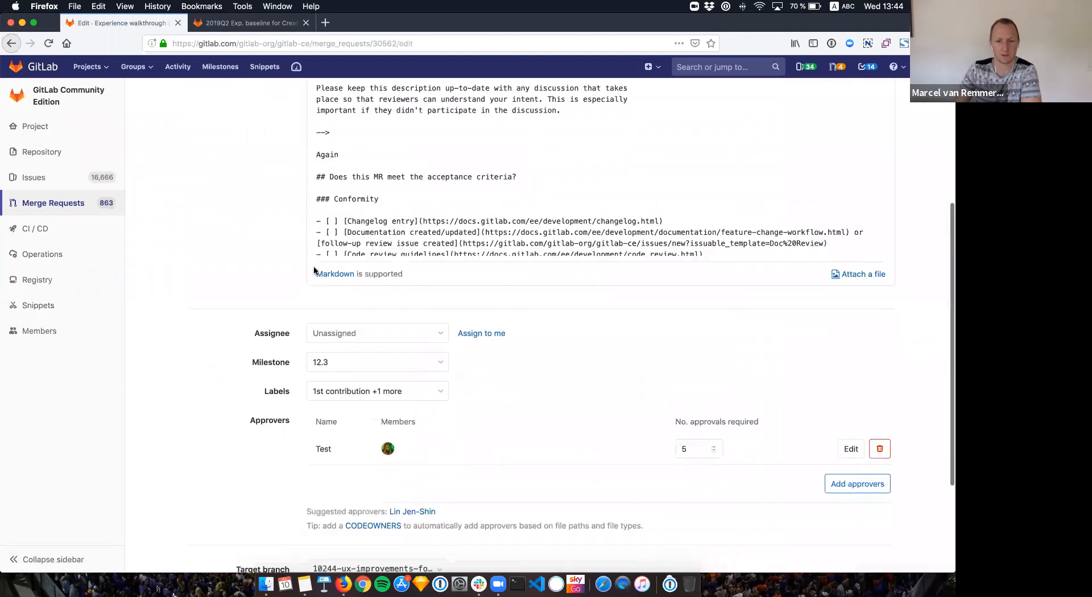
pyautogui.click(714, 452)
pyautogui.click(714, 452)
pyautogui.click(713, 452)
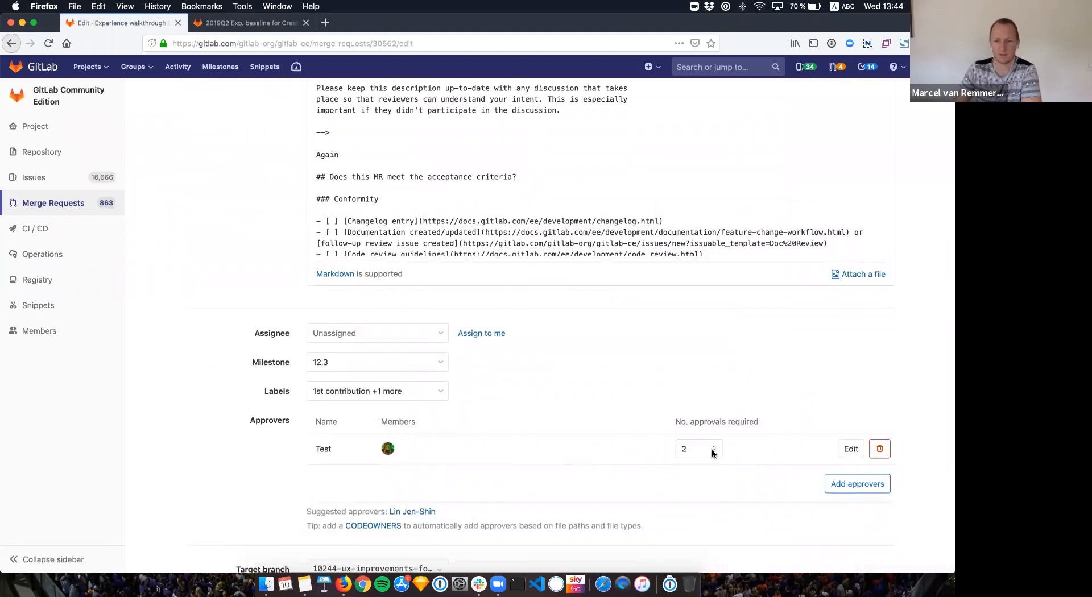
pyautogui.scroll(-5, 711, 449)
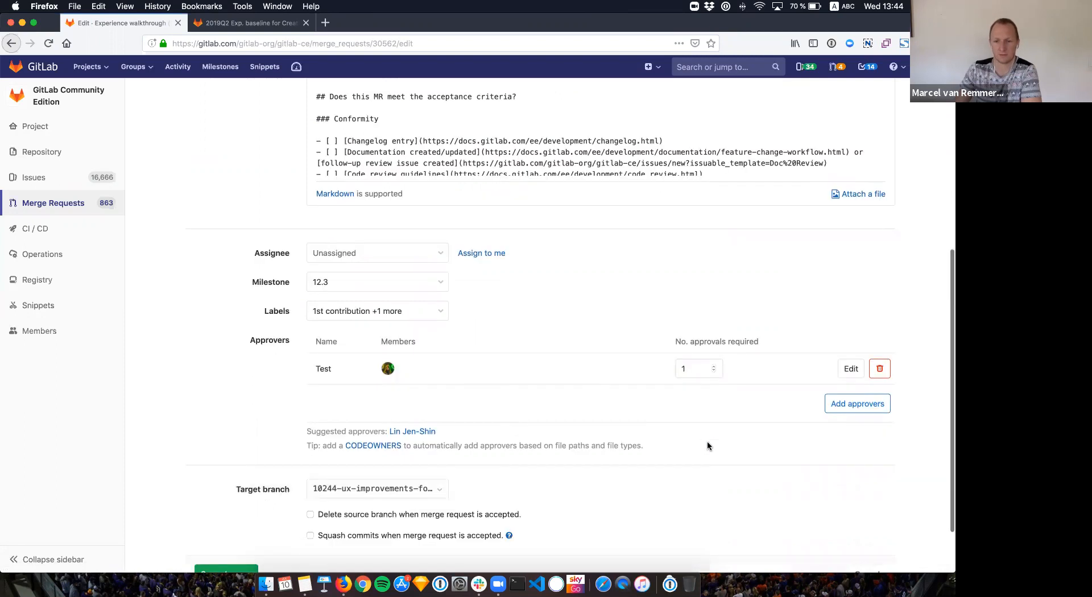
pyautogui.click(239, 506)
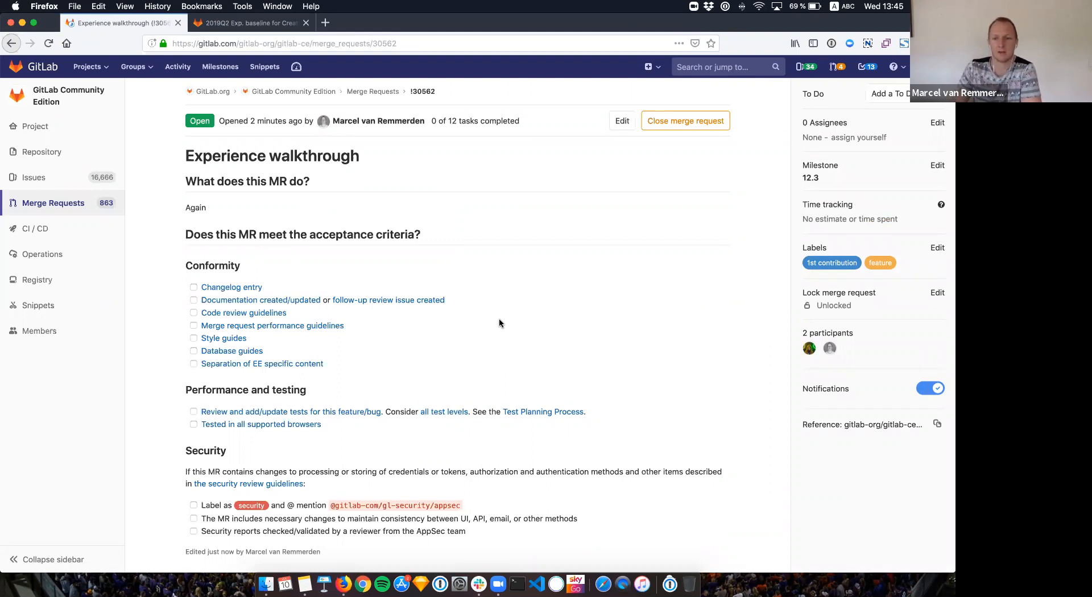
pyautogui.scroll(-10, 469, 306)
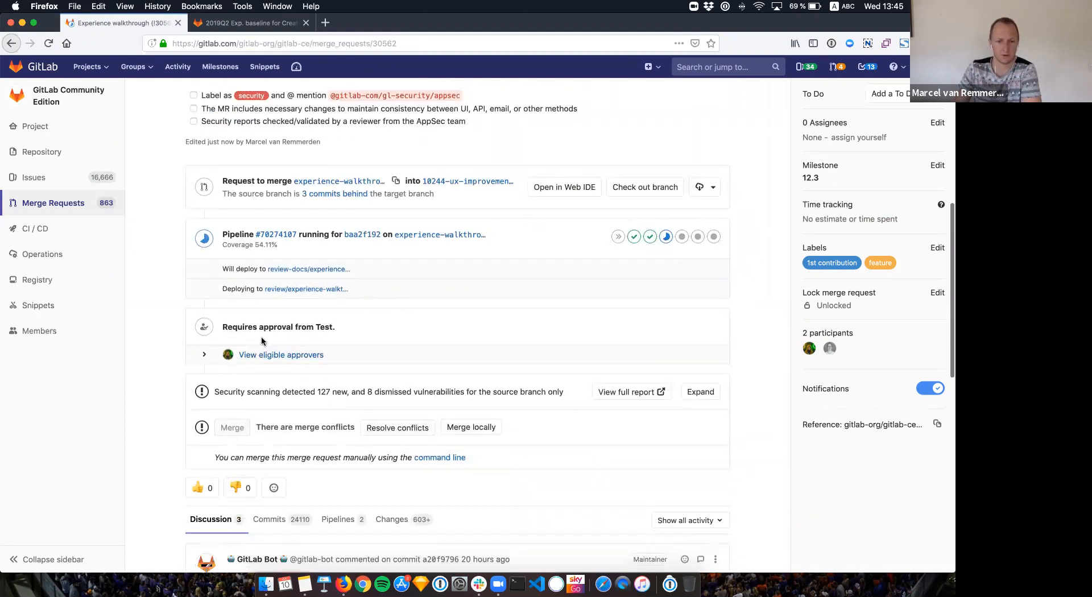
pyautogui.scroll(-1, 265, 342)
pyautogui.scroll(-1, 263, 342)
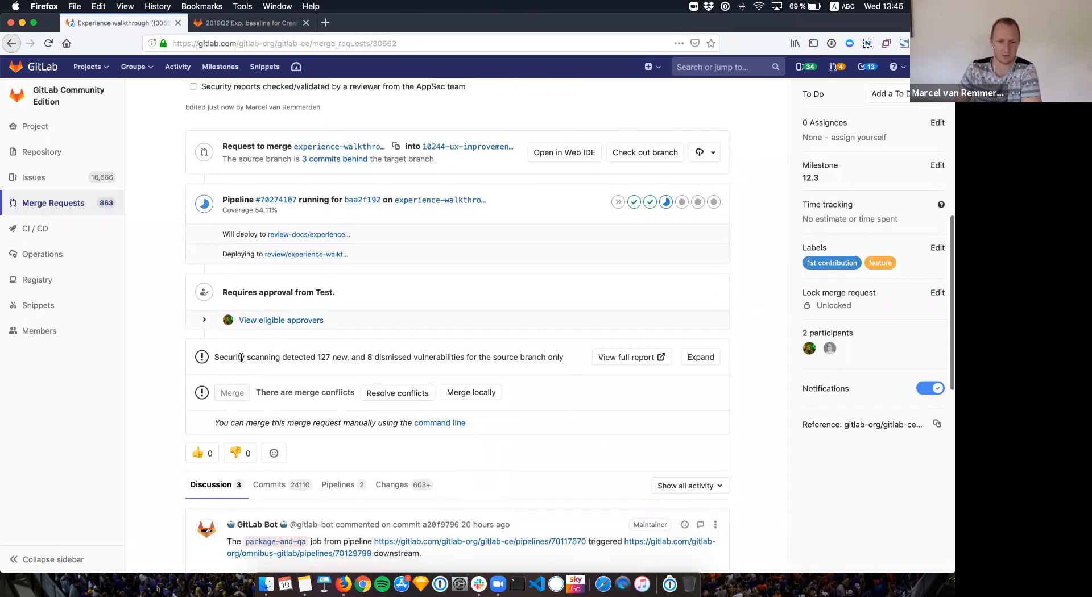
pyautogui.scroll(-1, 241, 357)
pyautogui.scroll(-2, 269, 356)
pyautogui.scroll(-5, 268, 355)
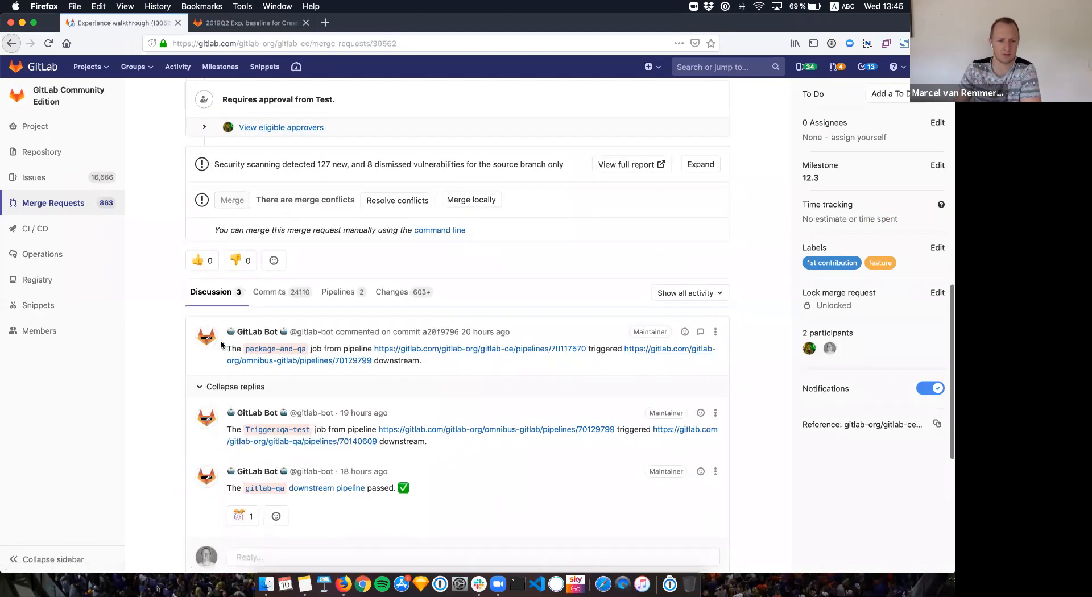
pyautogui.scroll(-4, 173, 314)
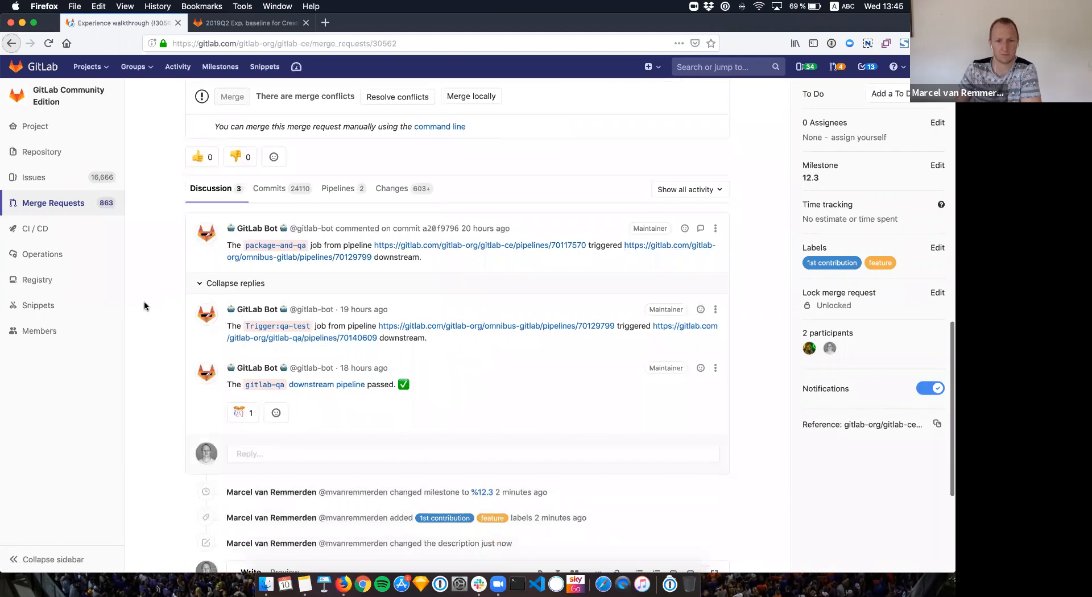
pyautogui.scroll(-1, 145, 305)
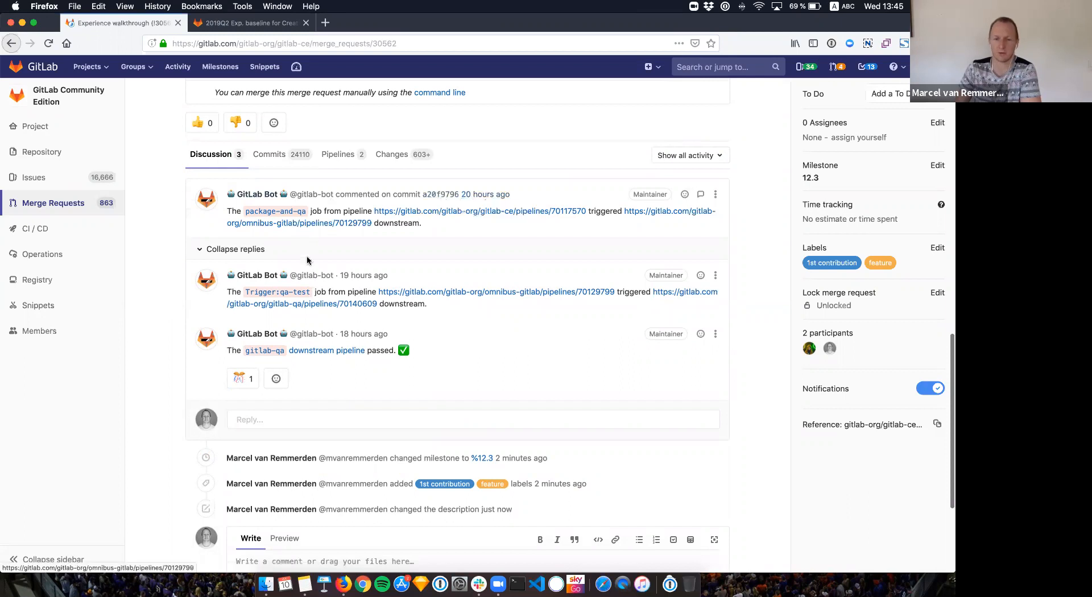
pyautogui.scroll(-2, 291, 267)
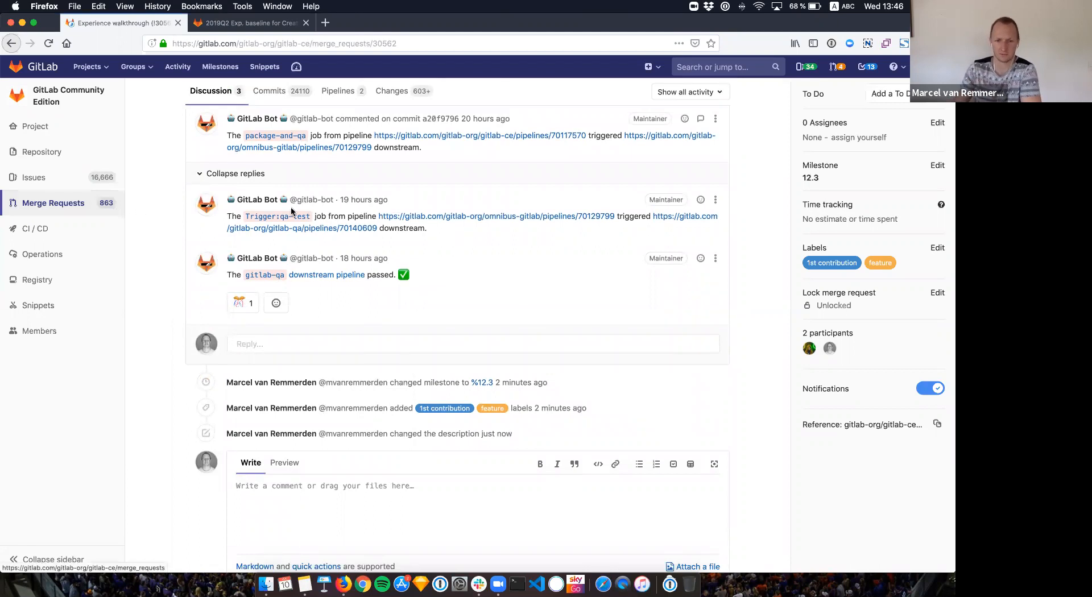
pyautogui.scroll(1, 370, 253)
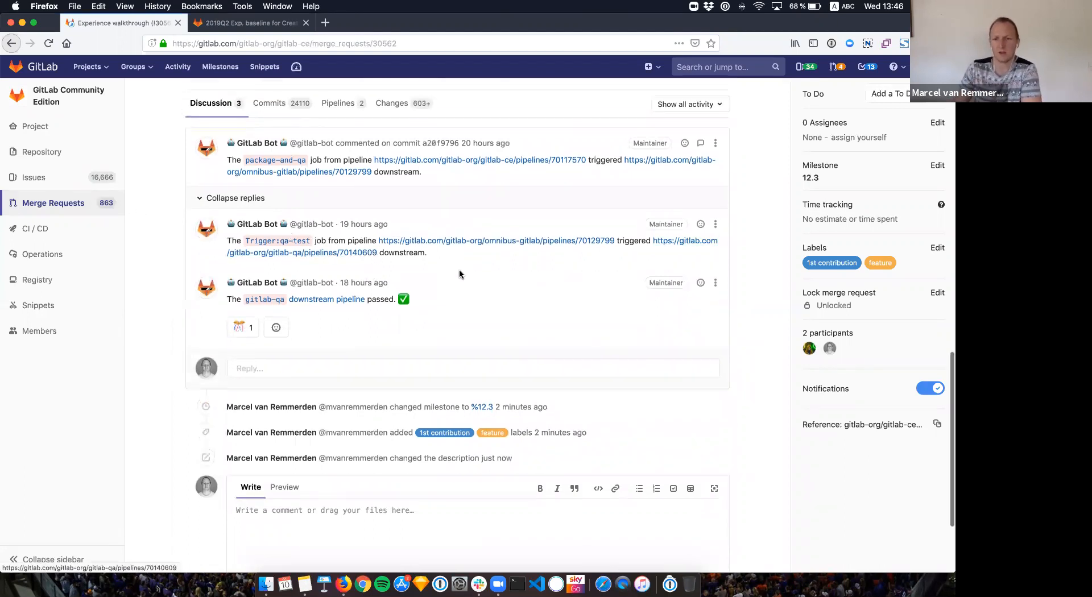
pyautogui.scroll(4, 775, 209)
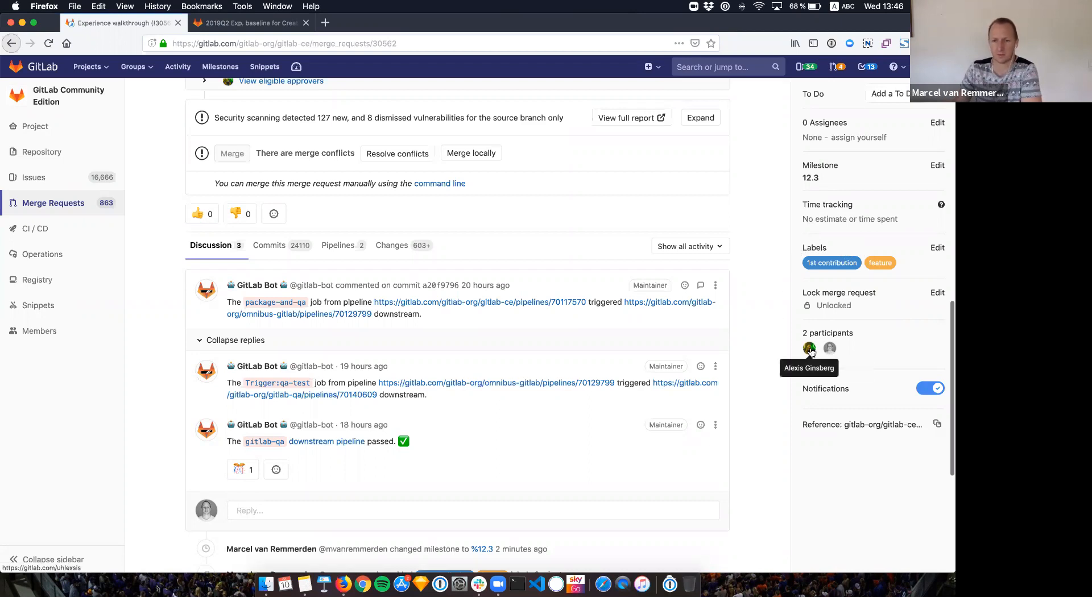
pyautogui.scroll(1, 817, 349)
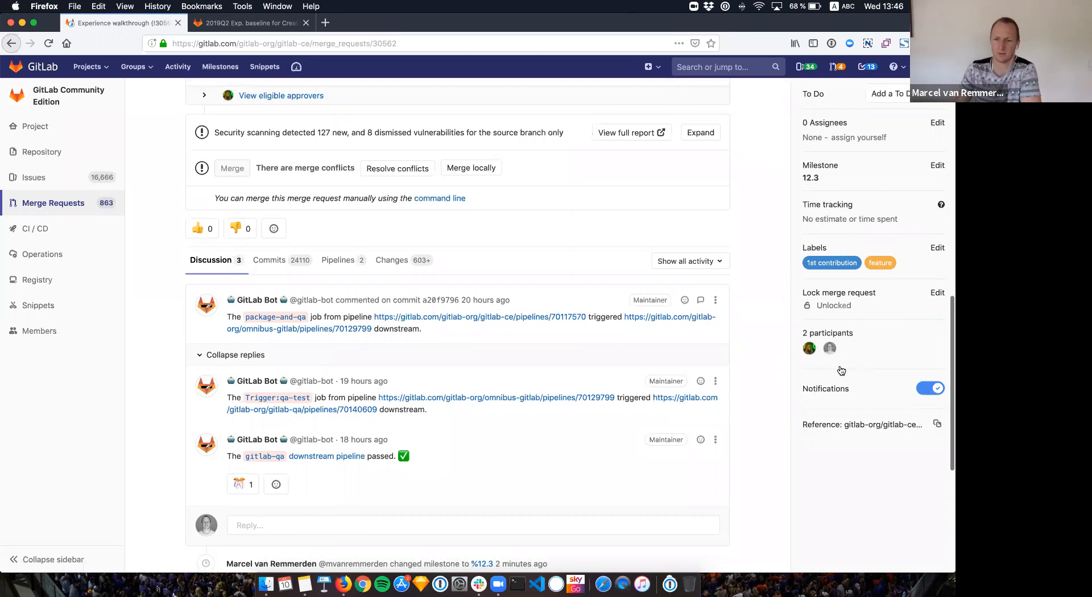
pyautogui.scroll(5, 762, 329)
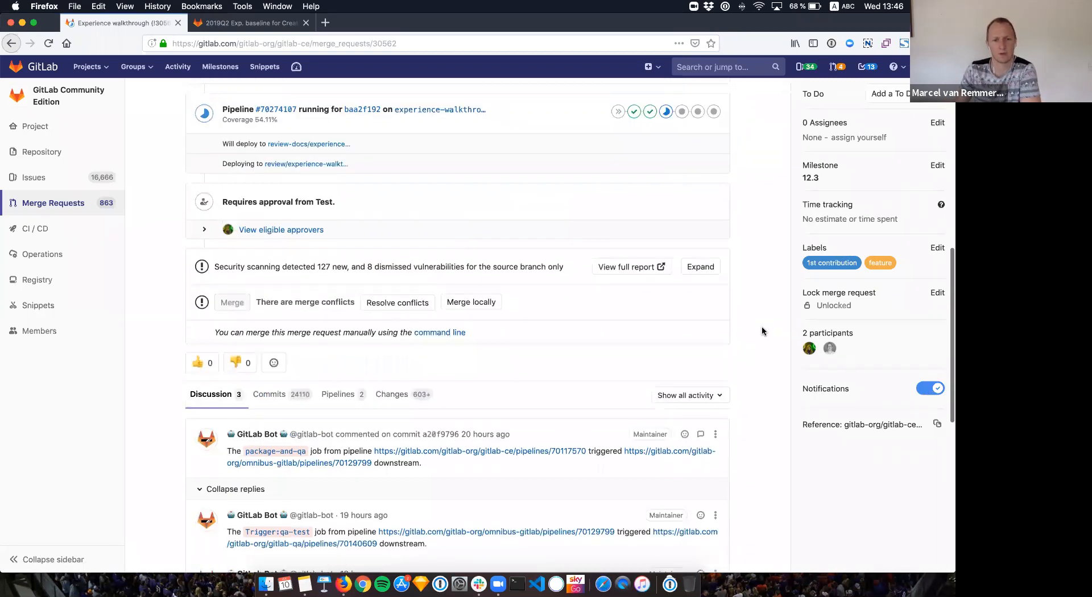
pyautogui.scroll(1, 763, 327)
pyautogui.scroll(-1, 762, 329)
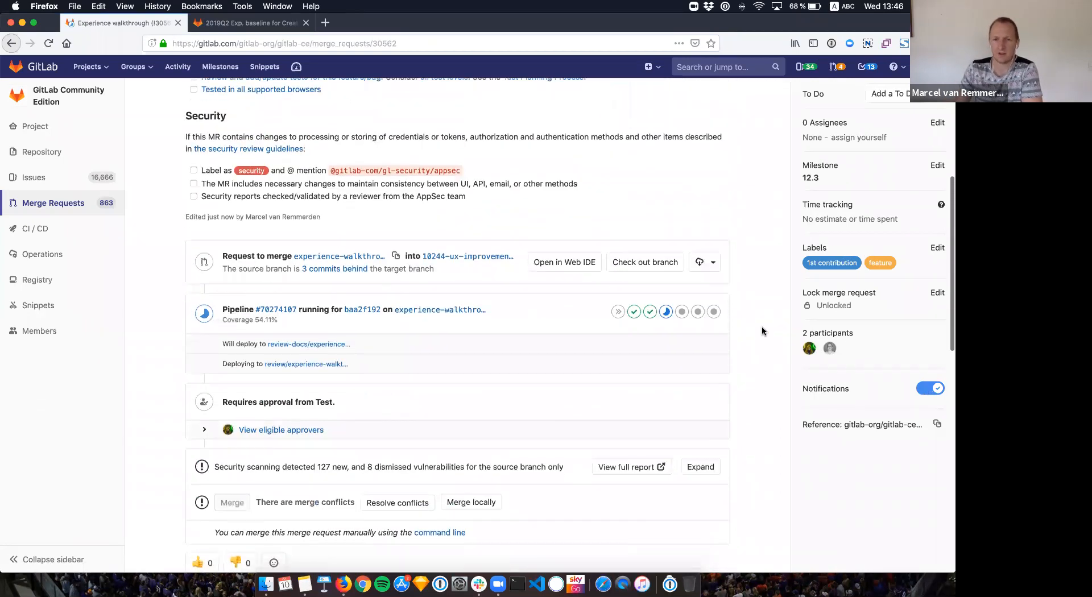
pyautogui.scroll(-1, 676, 363)
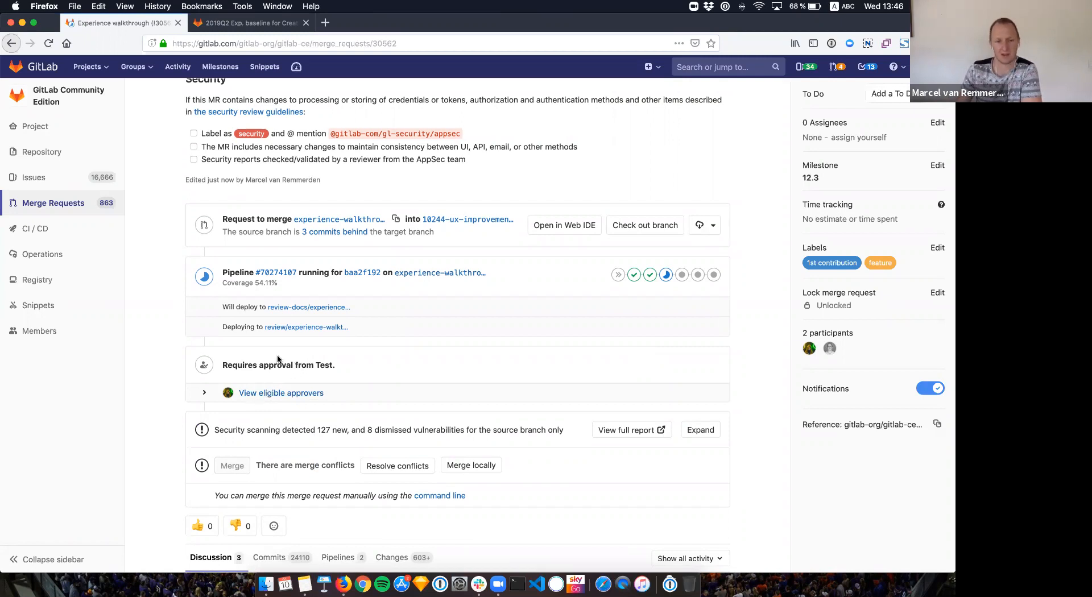
pyautogui.scroll(7, 348, 358)
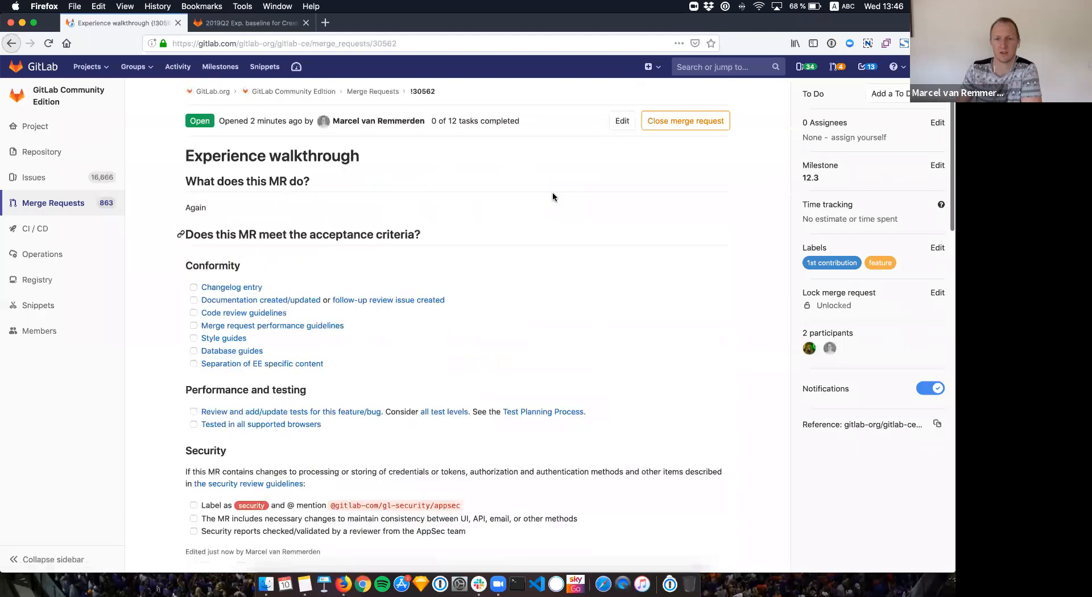
# Step: Reopen the merge request editor and start a new approver rule with a searched-for user as member
pyautogui.click(618, 126)
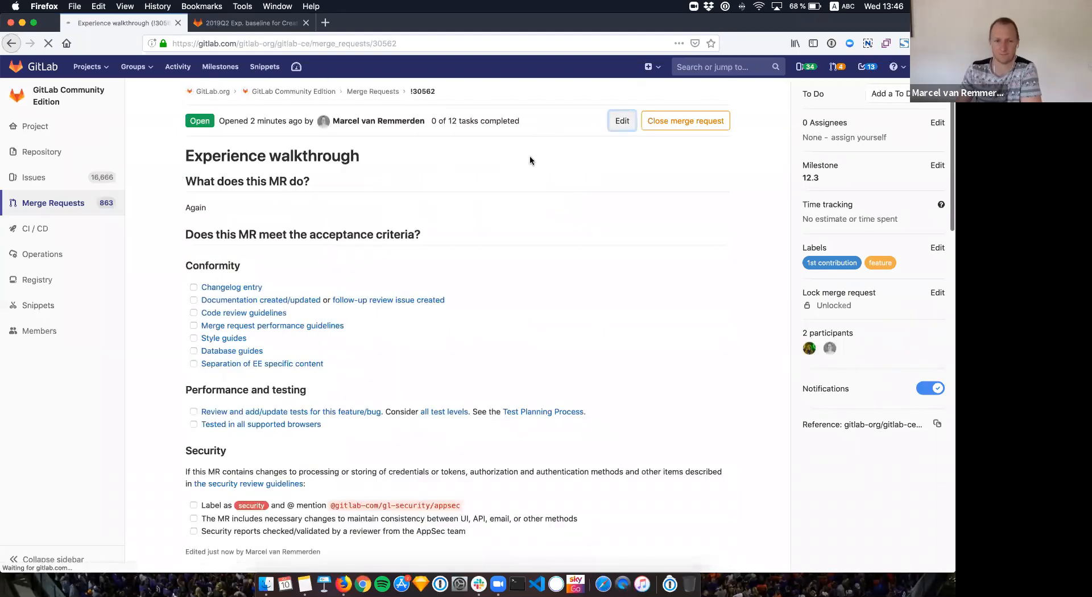
pyautogui.scroll(-5, 268, 254)
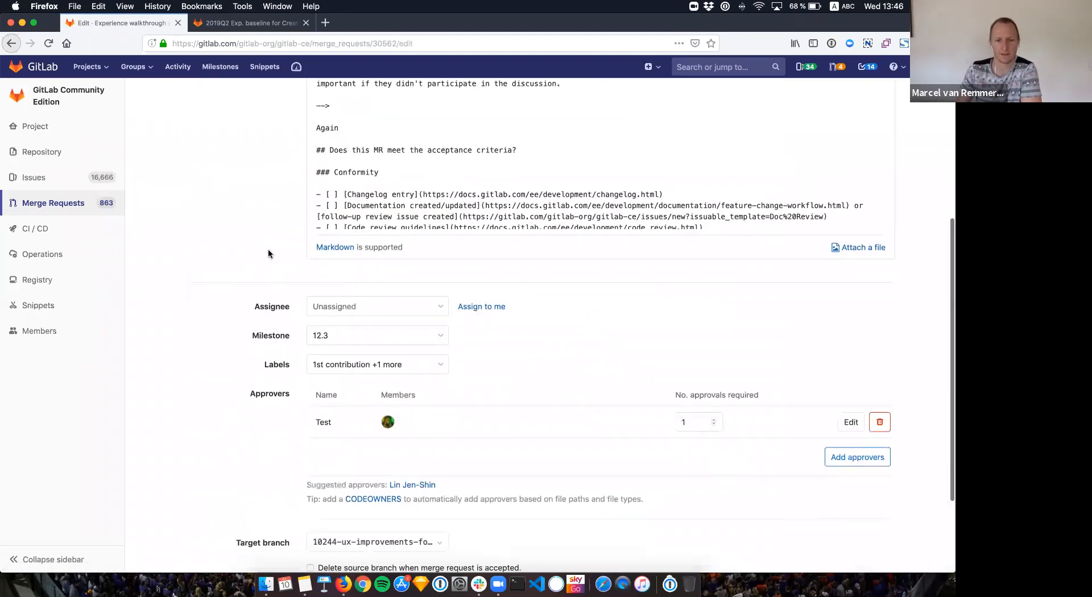
pyautogui.scroll(-2, 295, 262)
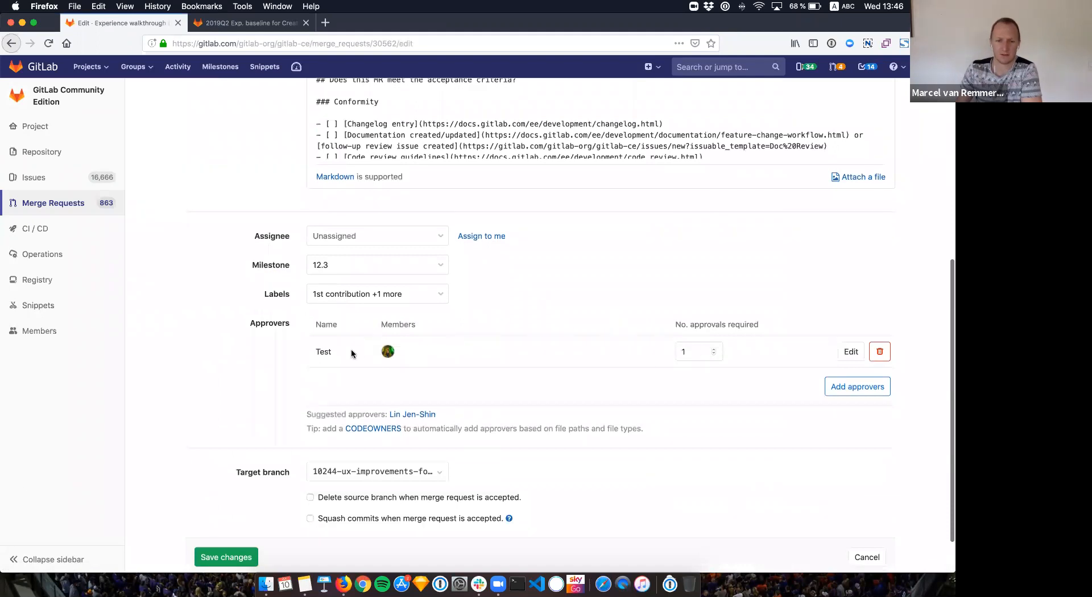
pyautogui.click(845, 388)
pyautogui.click(465, 207)
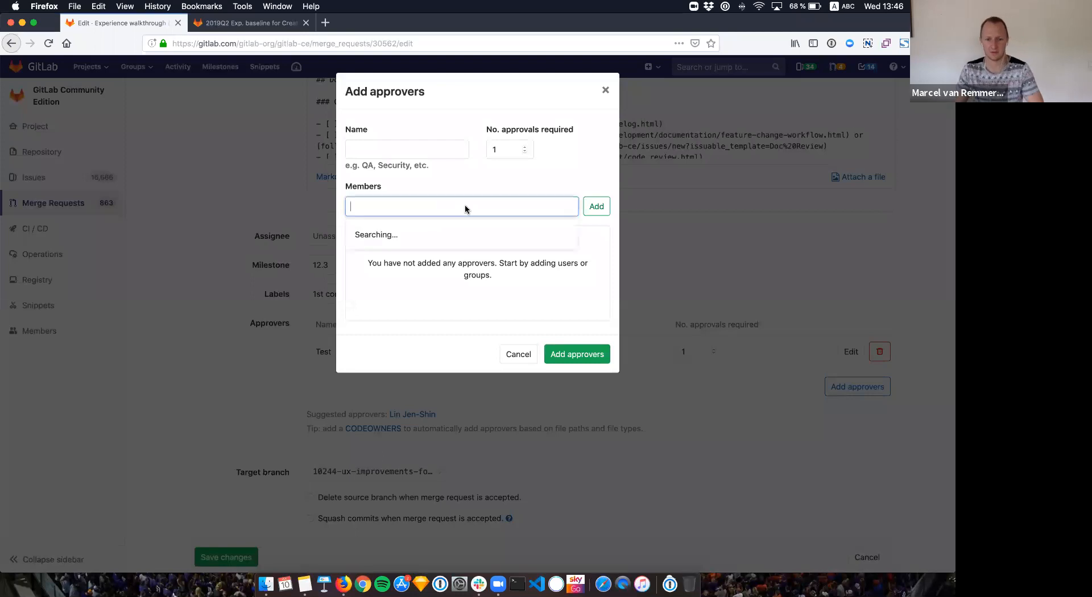
pyautogui.click(449, 237)
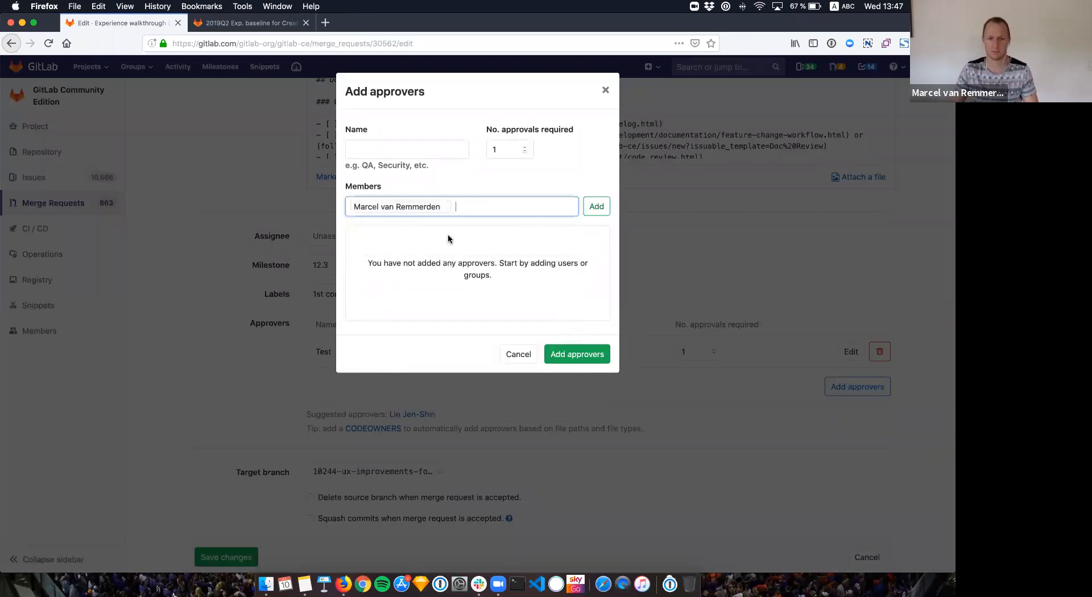
pyautogui.click(587, 210)
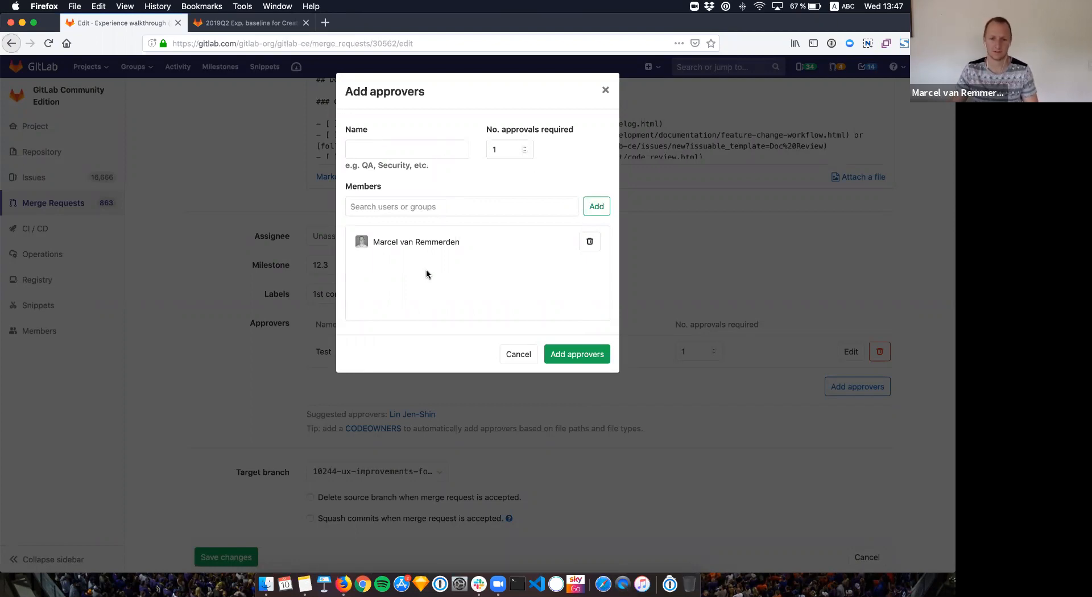
# Step: Name the new rule 'Test' and create it, then delete the duplicate Test rule
pyautogui.click(582, 359)
pyautogui.click(439, 147)
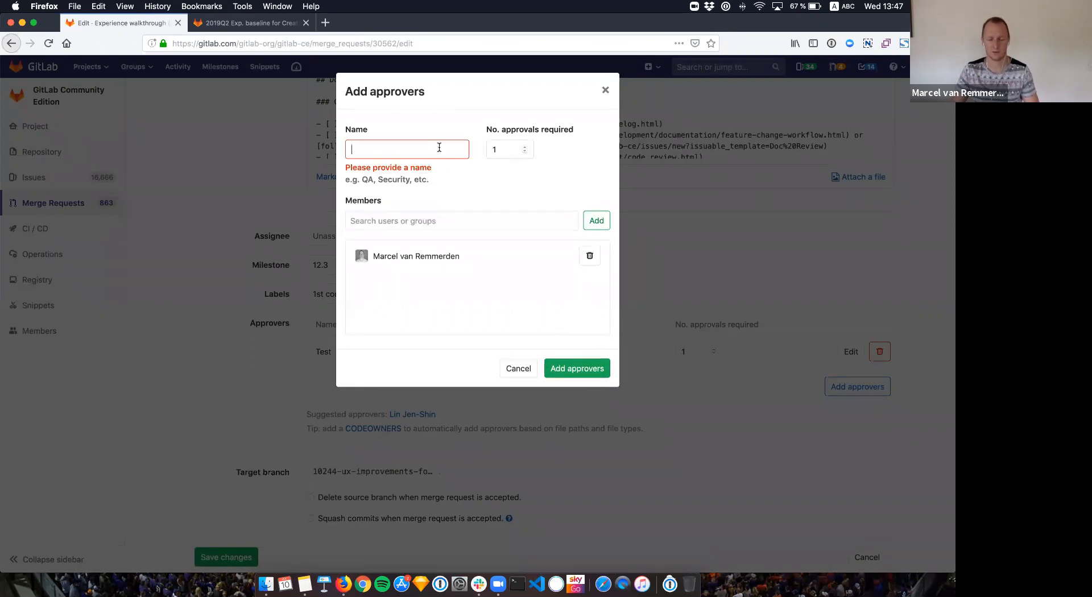
pyautogui.write('Test')
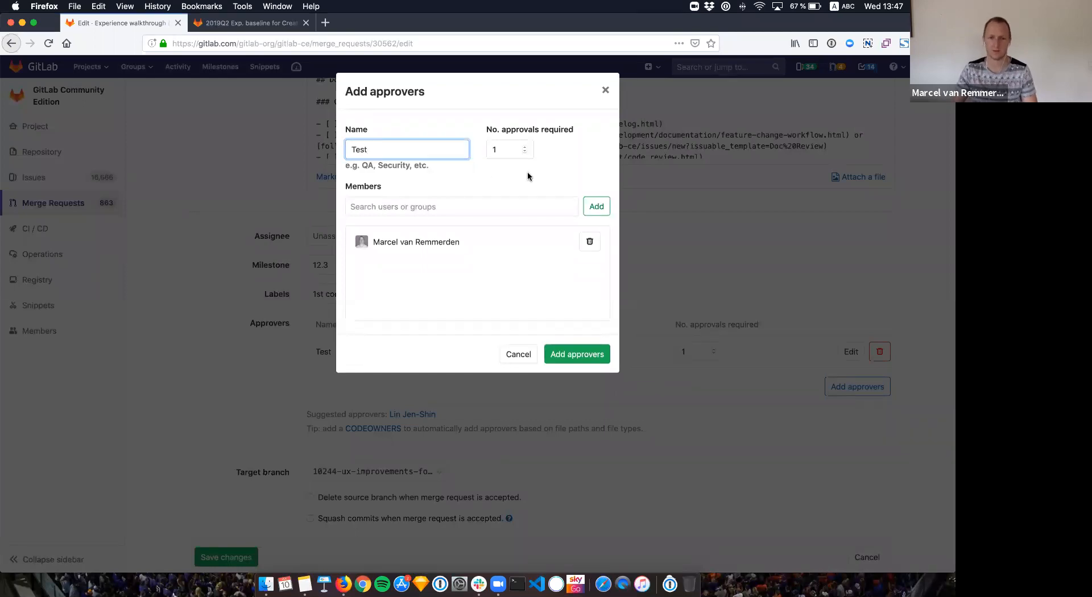
pyautogui.click(550, 360)
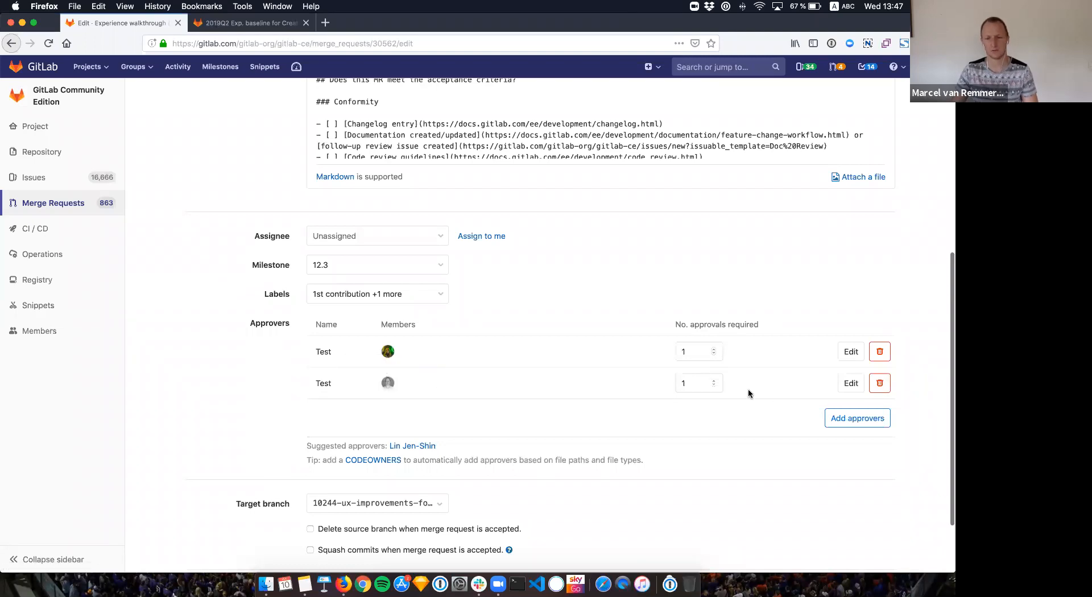
pyautogui.click(880, 384)
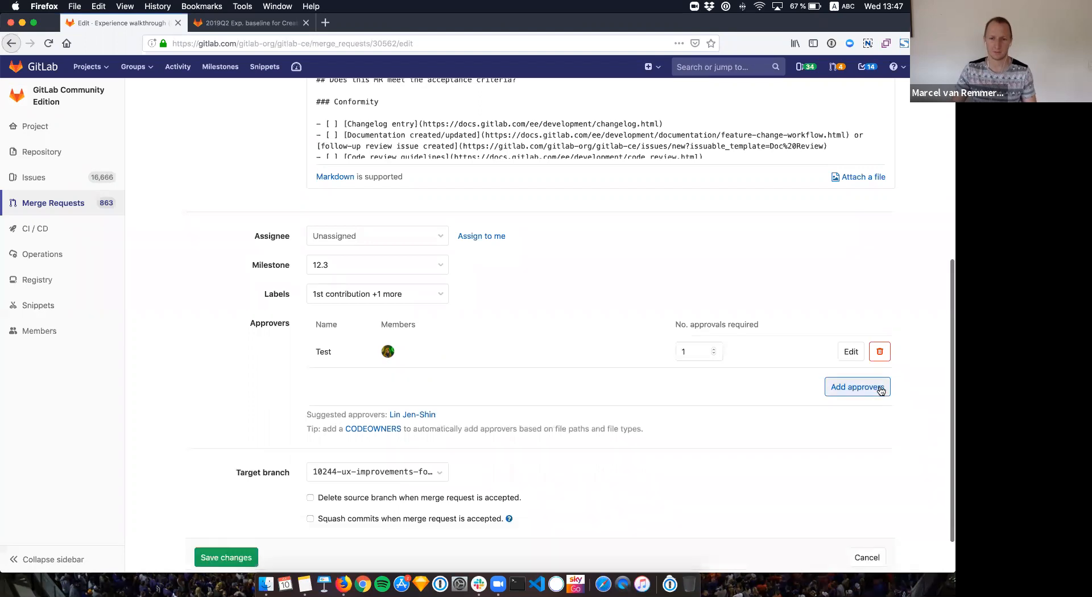
# Step: Add a second searched-for user to the Test rule's members and save the merge request
pyautogui.click(853, 353)
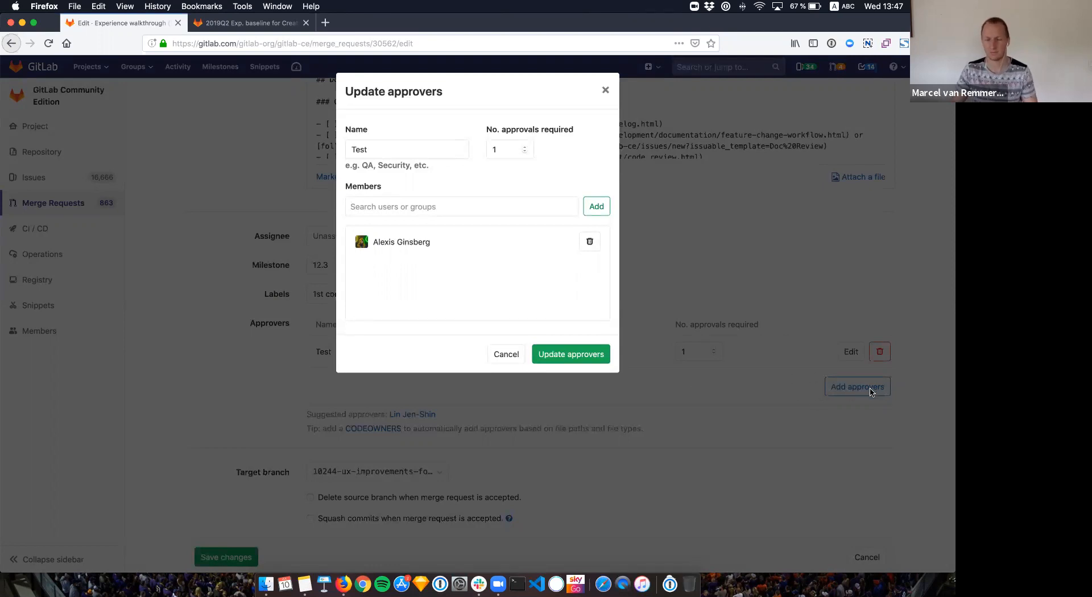
pyautogui.click(440, 212)
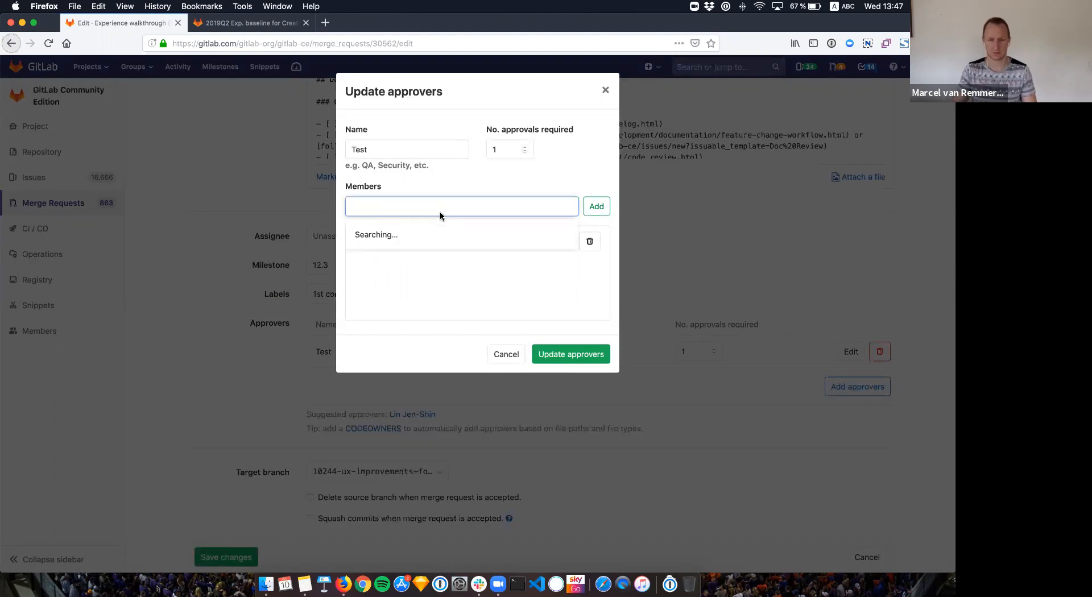
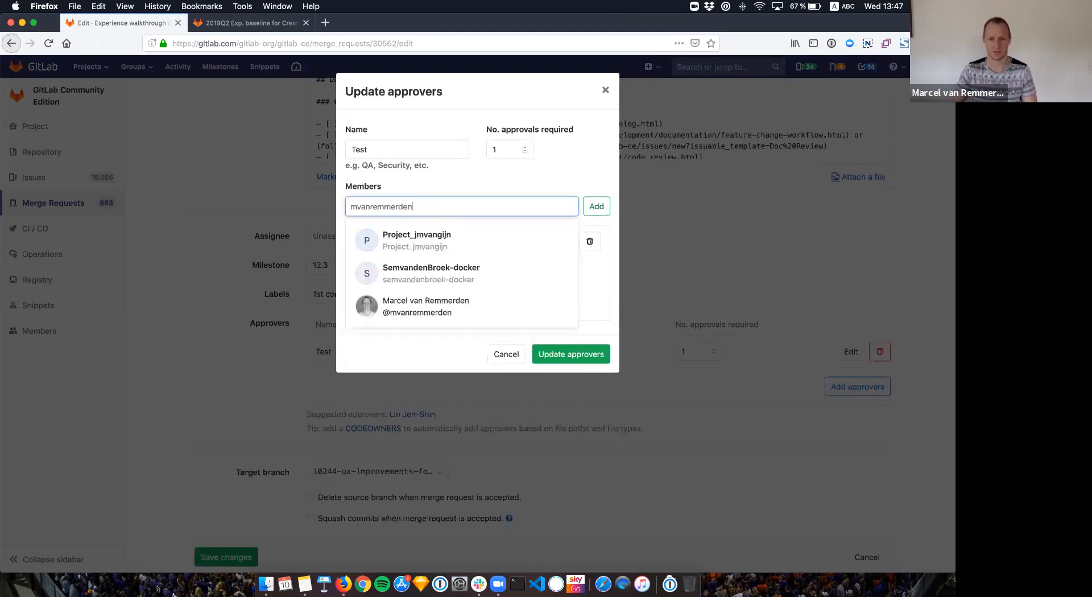
pyautogui.click(451, 244)
pyautogui.click(597, 206)
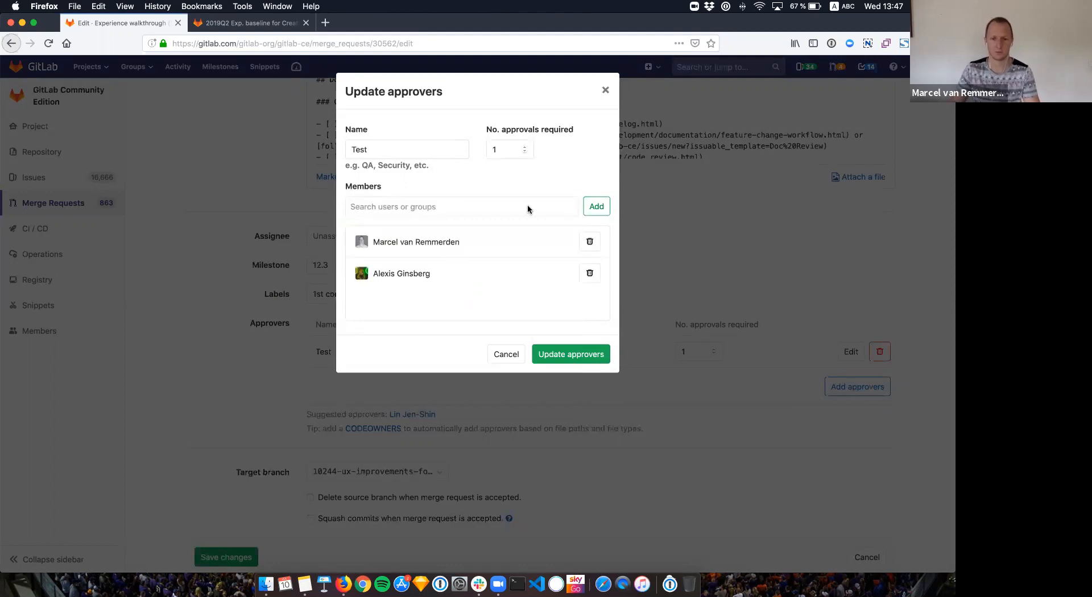
pyautogui.click(570, 353)
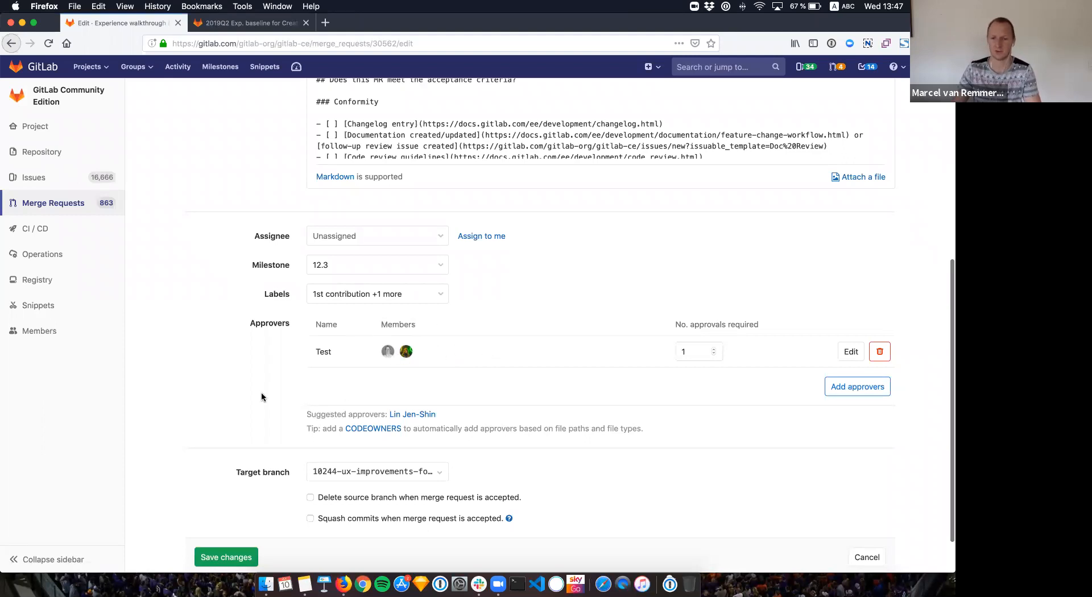
pyautogui.scroll(-1, 261, 393)
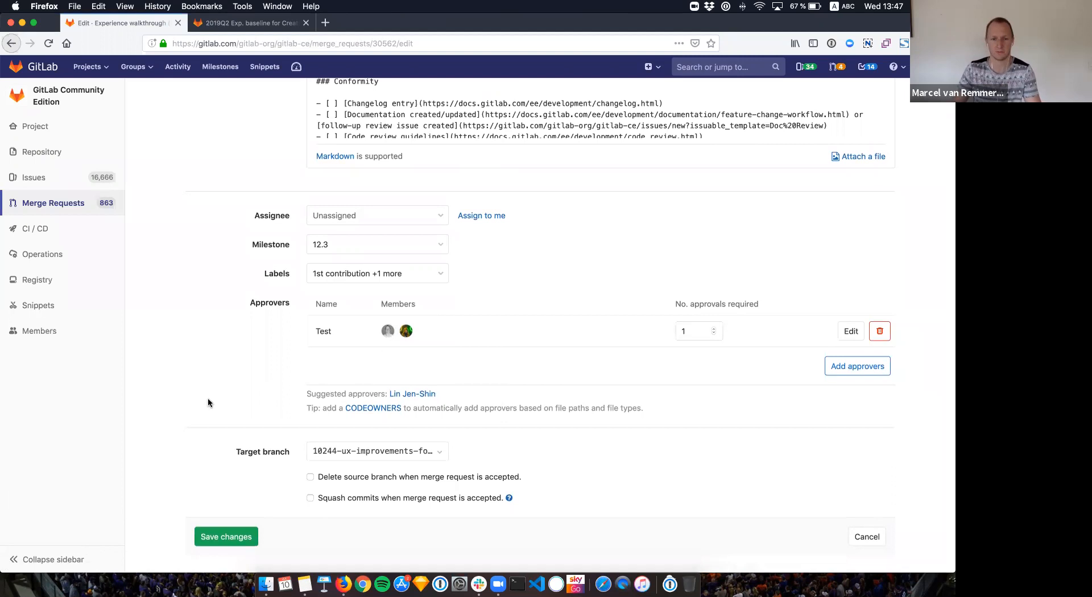
pyautogui.scroll(-1, 208, 403)
pyautogui.click(220, 510)
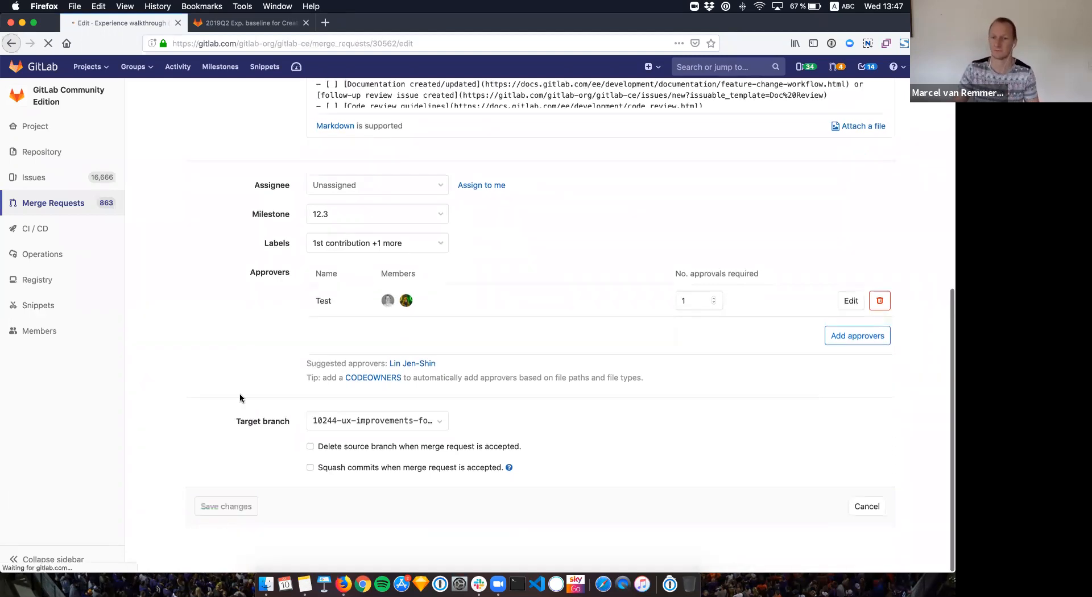
# Step: Show the eligible approvers in the approval widget, confirming 0 of 1 approvals from Test
pyautogui.scroll(1, 240, 398)
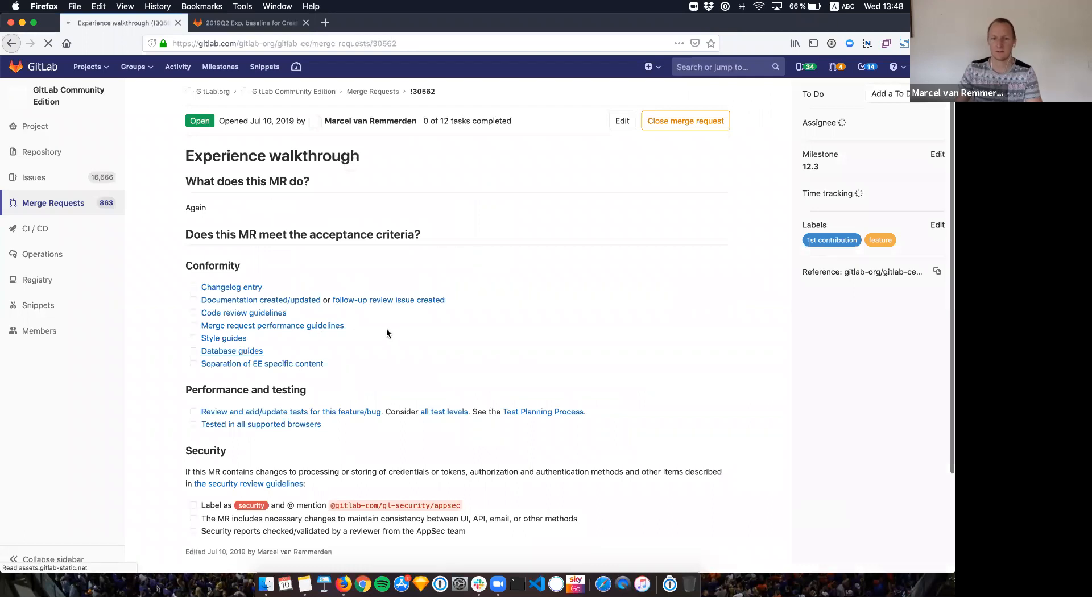
pyautogui.scroll(-2, 439, 319)
pyautogui.scroll(-5, 438, 322)
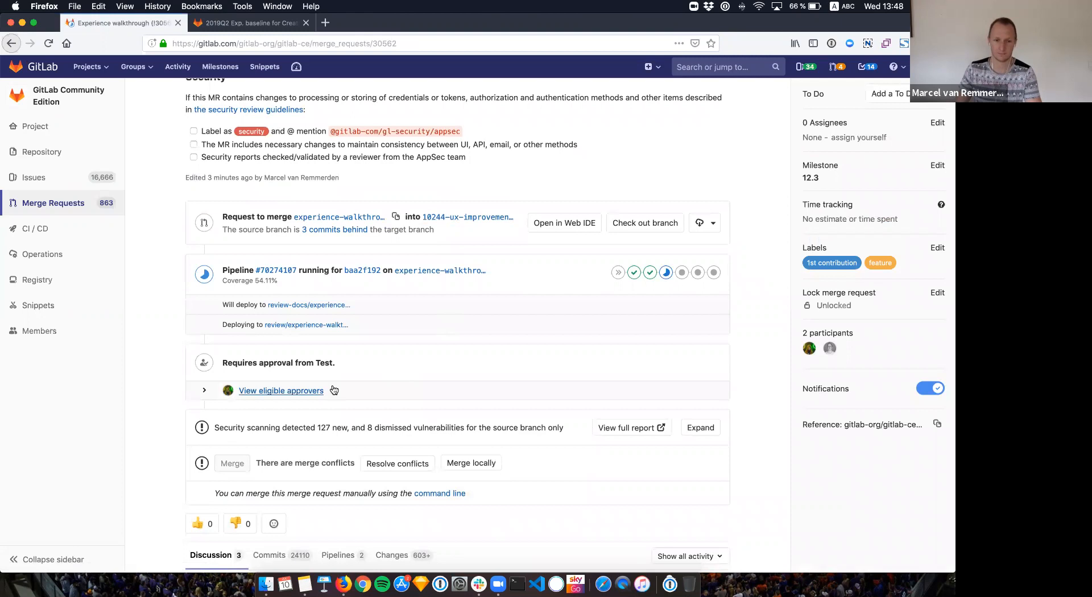
pyautogui.click(301, 394)
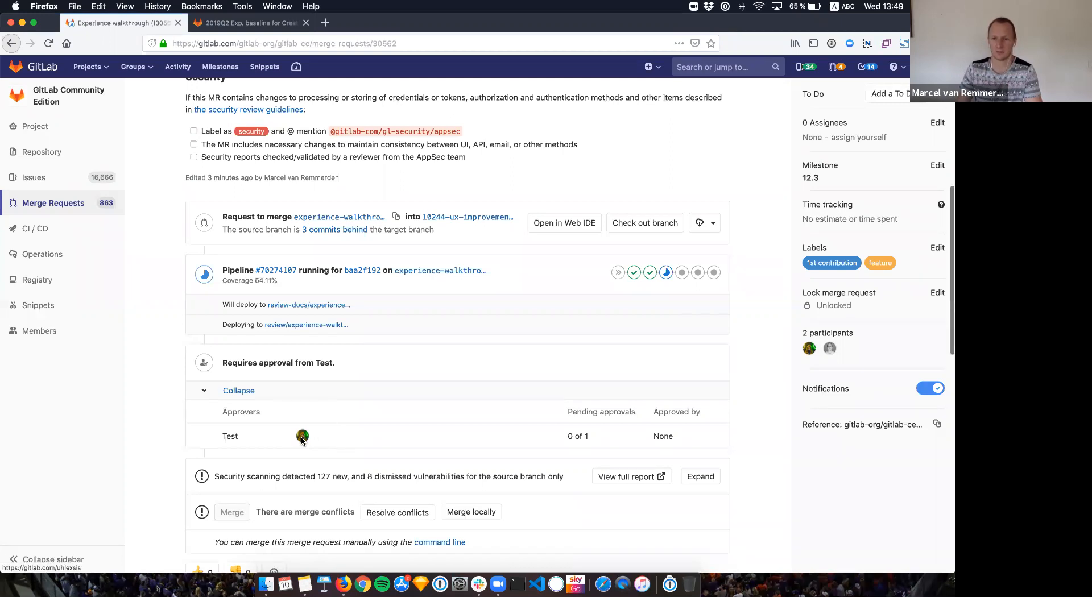
pyautogui.scroll(-2, 302, 439)
pyautogui.scroll(-5, 301, 438)
pyautogui.scroll(5, 364, 432)
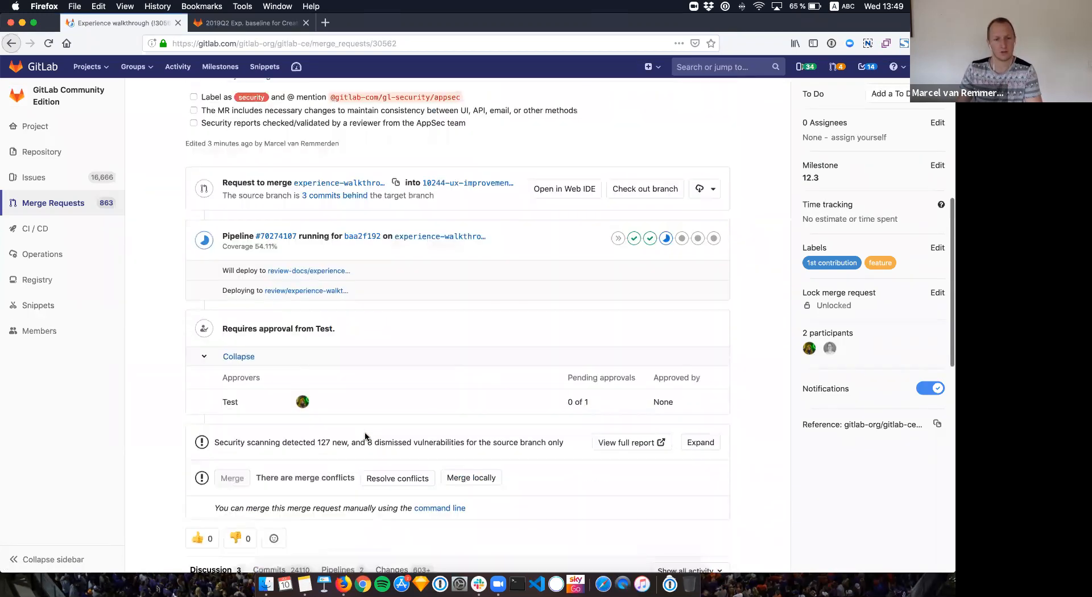
pyautogui.scroll(4, 364, 432)
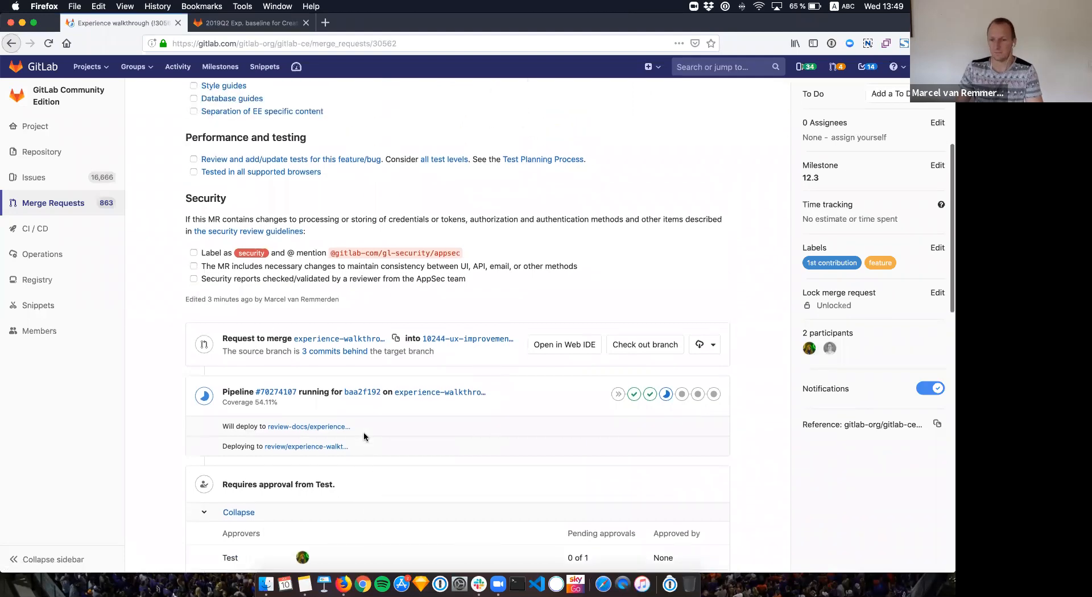